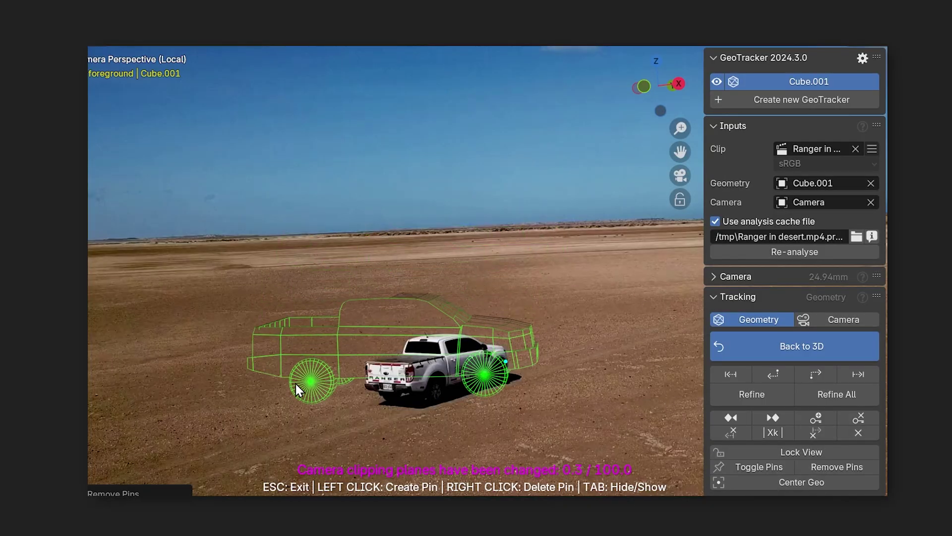
- Pin the car wireframe onto the truck in the desert footage and track its geometry forward
drag(296, 390, 435, 393)
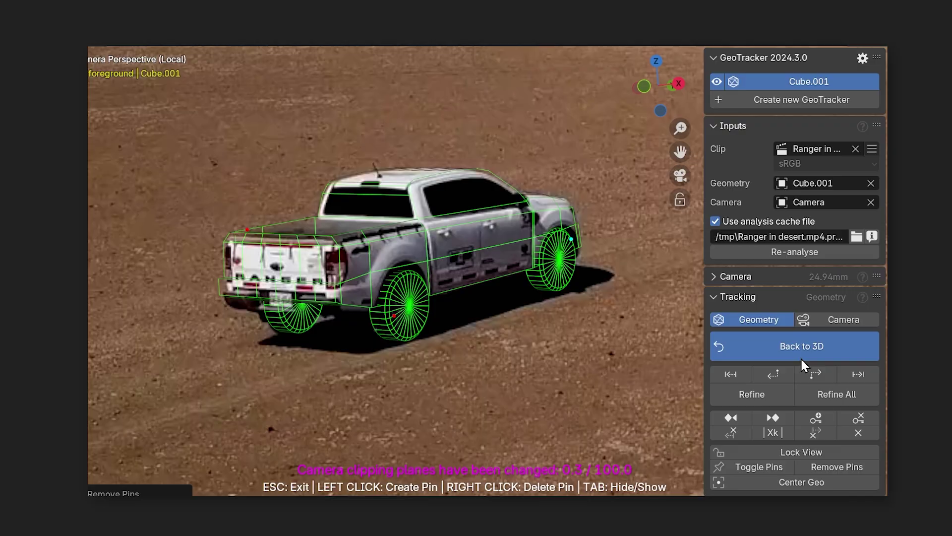
click(815, 373)
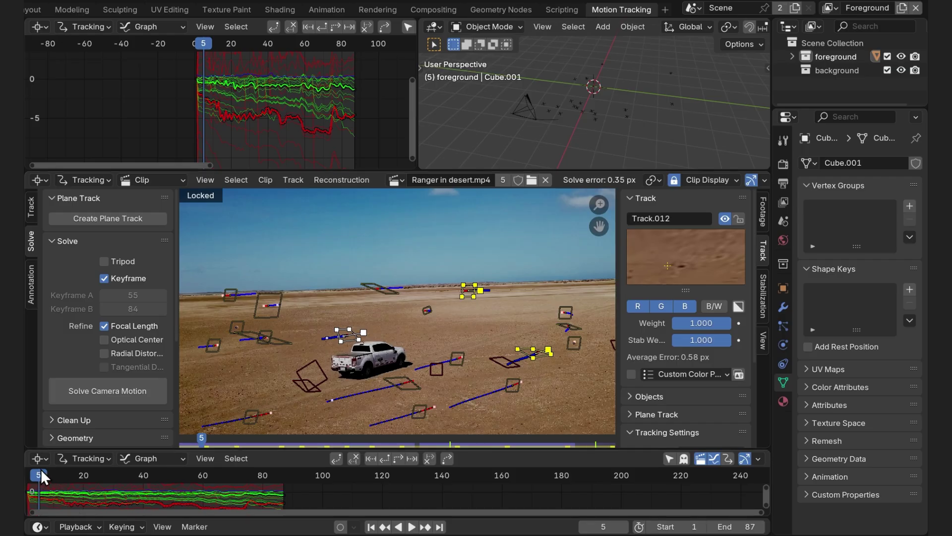
- Scrub through the solved clip and examine the camera's movement and tracking points from different angles
drag(37, 474, 263, 485)
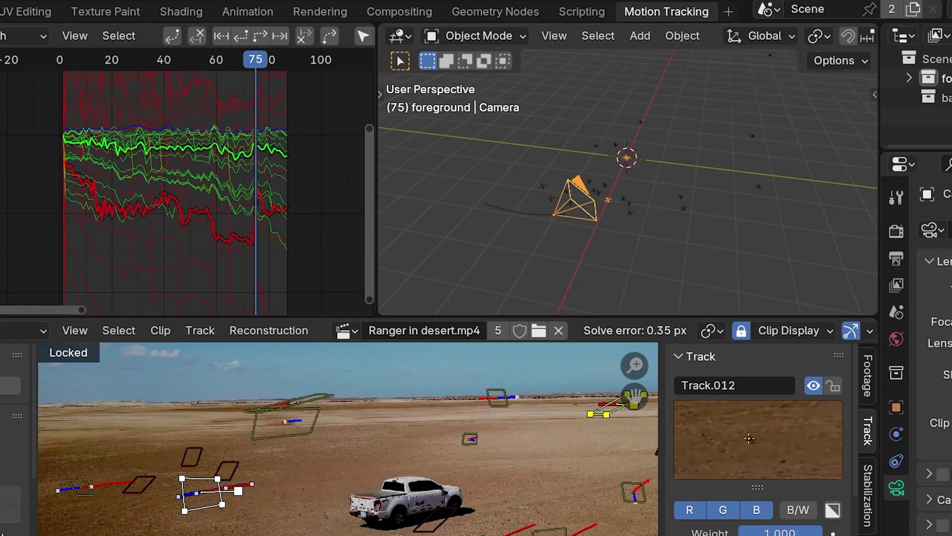
middle_drag(764, 248, 551, 221)
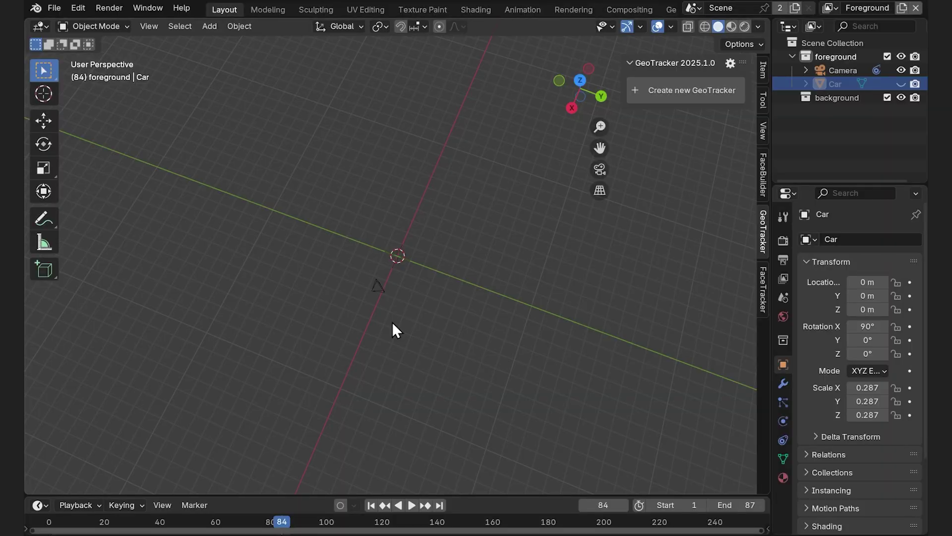
middle_drag(392, 322, 418, 296)
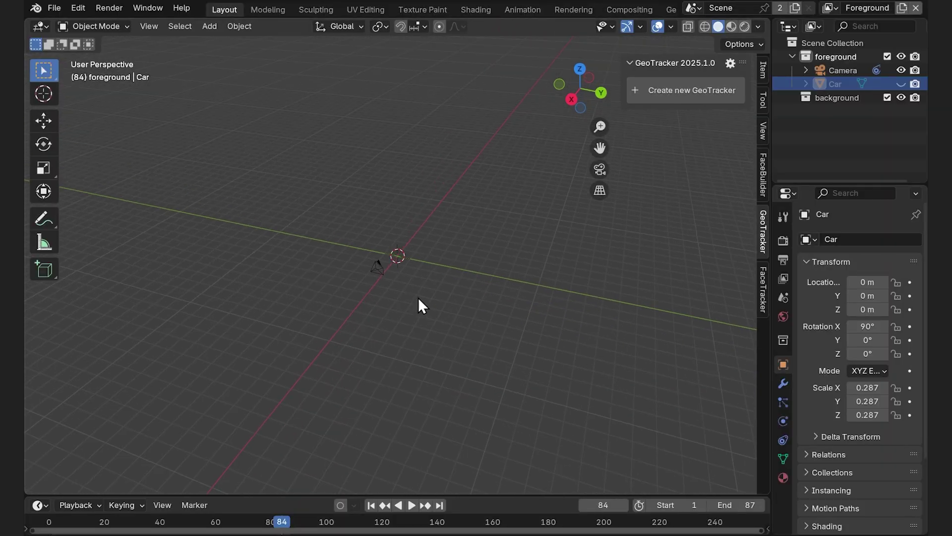
- Try to create a GeoTracker with the Car geometry and the scene Camera
click(692, 91)
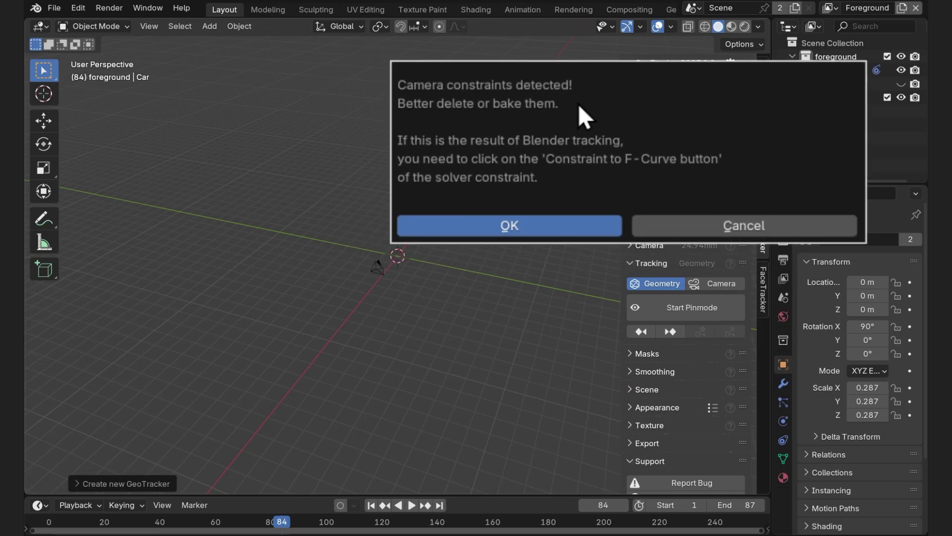
click(775, 156)
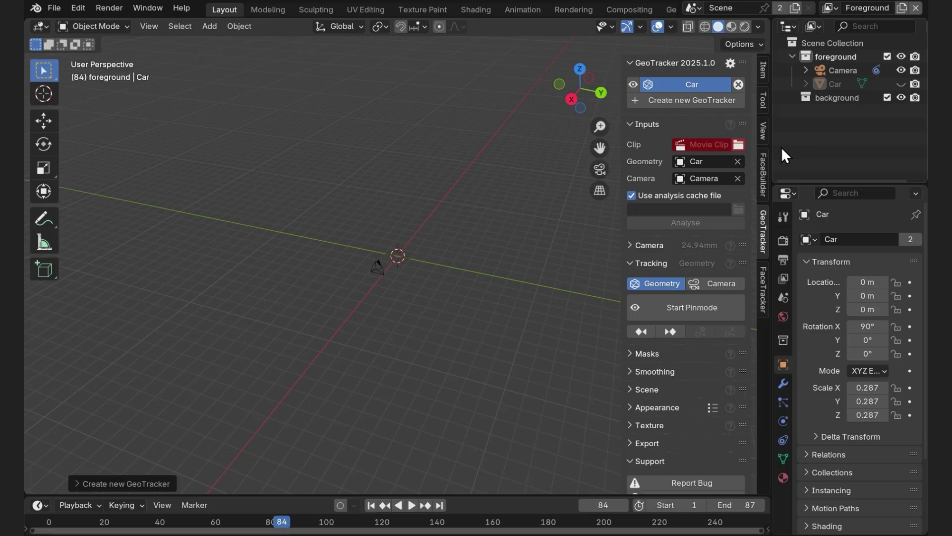
- Bake the camera's Camera Solver constraint to an F-Curve
click(853, 67)
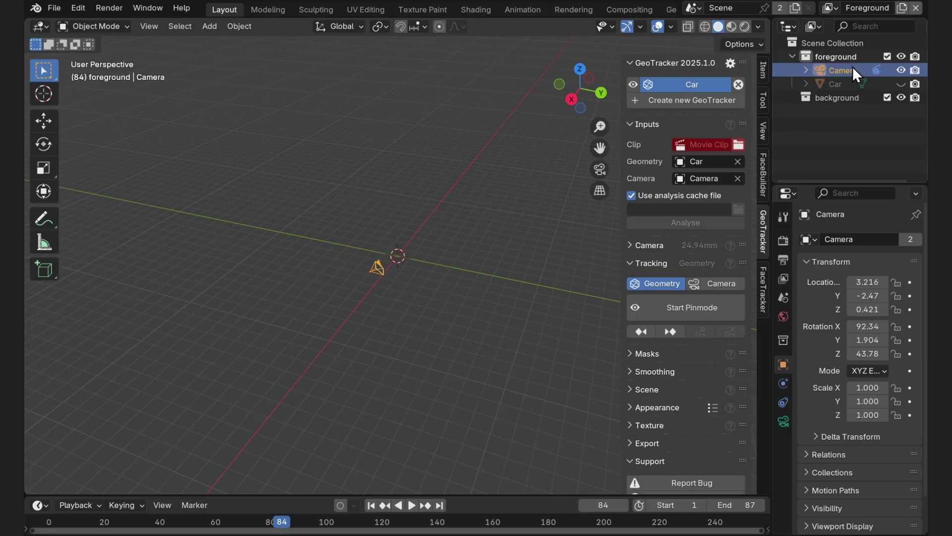
click(780, 403)
drag(773, 341, 665, 334)
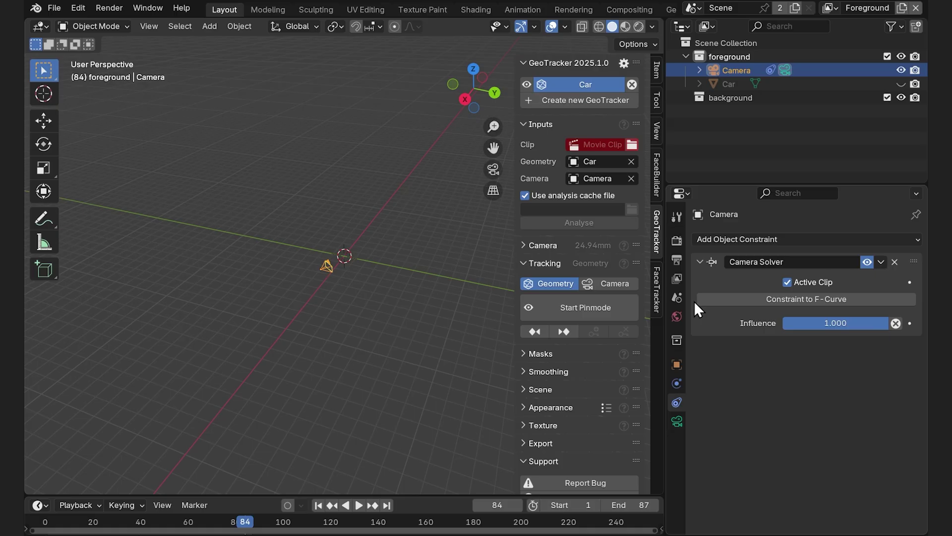
click(814, 302)
- Replace the existing GeoTracker with a new one and assign Ranger in desert.mp4 as its clip
click(630, 85)
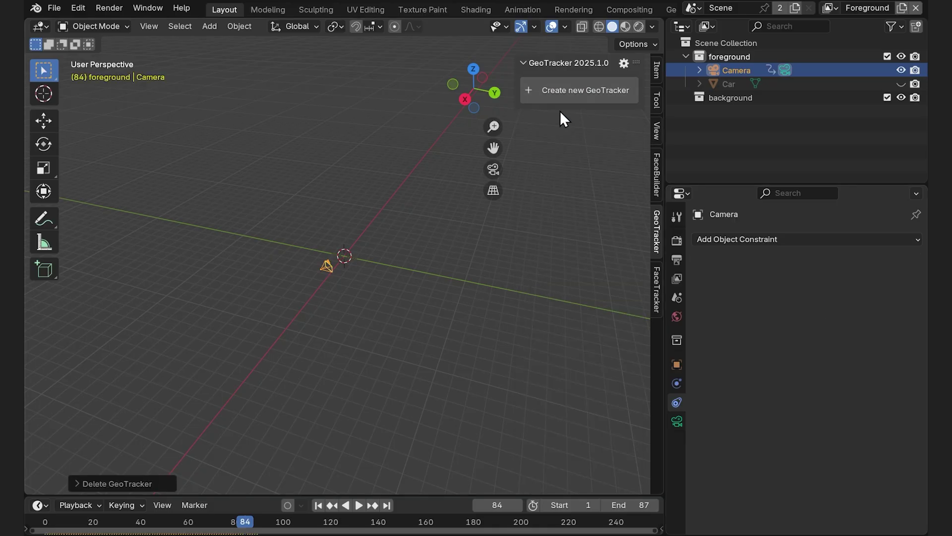
click(565, 91)
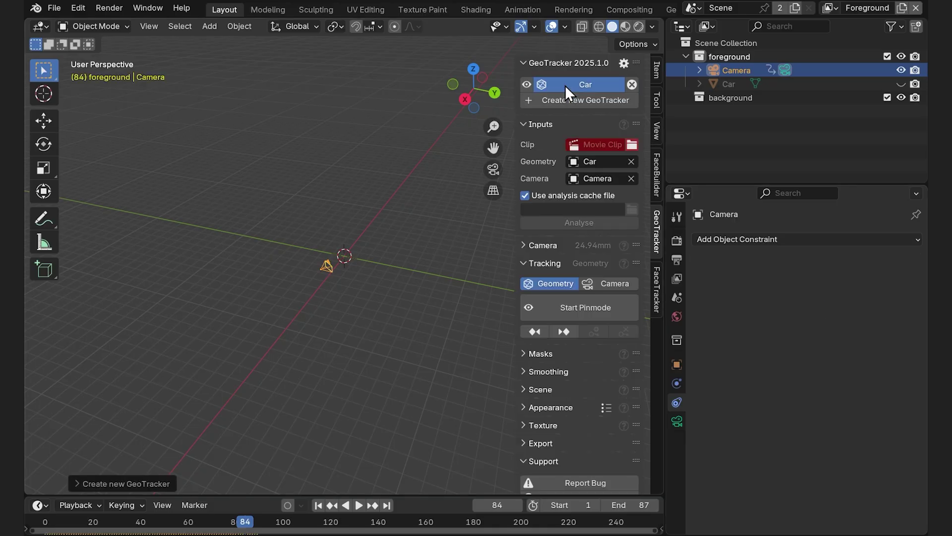
drag(516, 159, 479, 159)
click(587, 145)
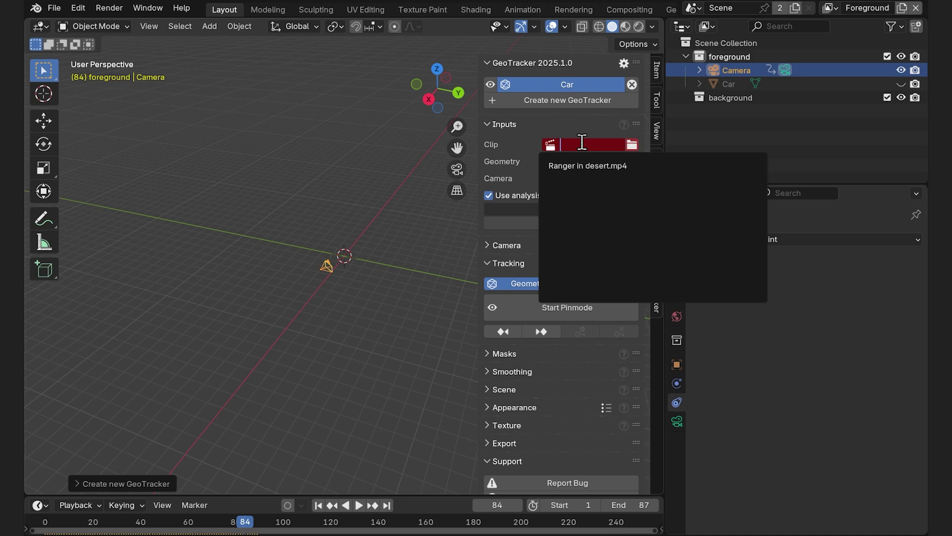
click(616, 167)
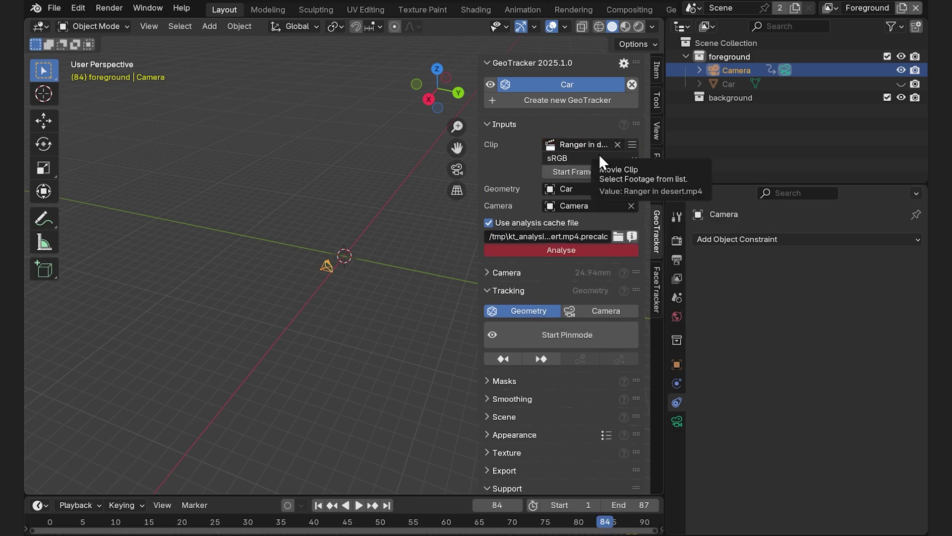
- Unhide the Car model and analyse the whole clip for geometry tracking
click(902, 84)
middle_drag(347, 284, 392, 281)
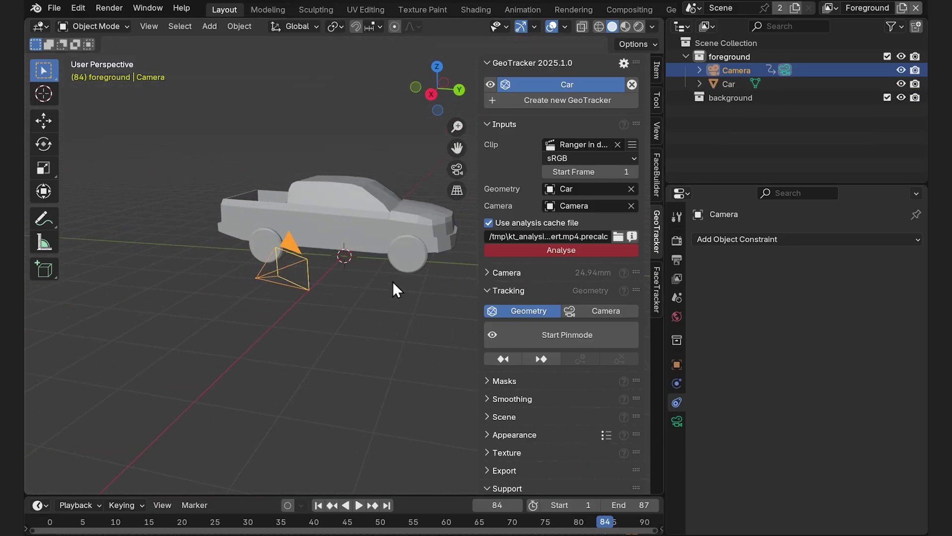
click(560, 250)
click(537, 275)
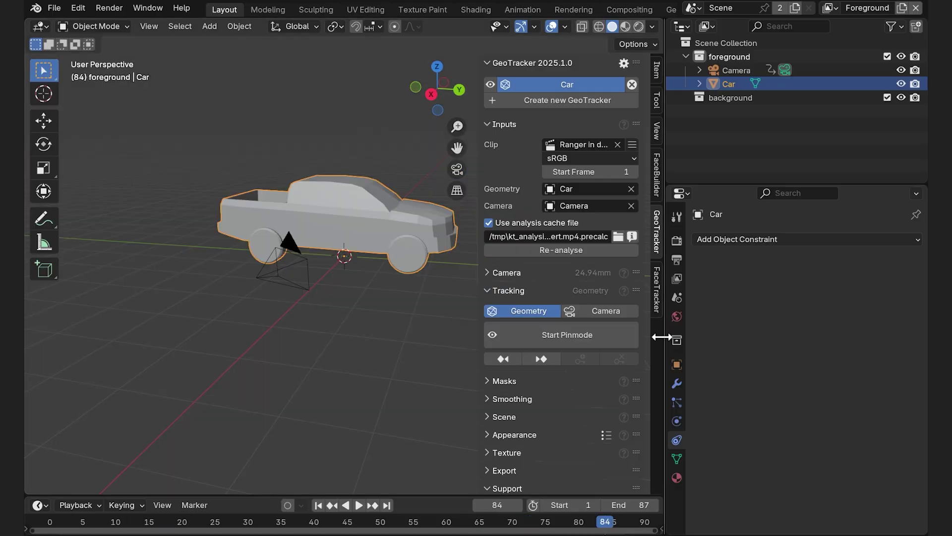
drag(665, 324, 767, 324)
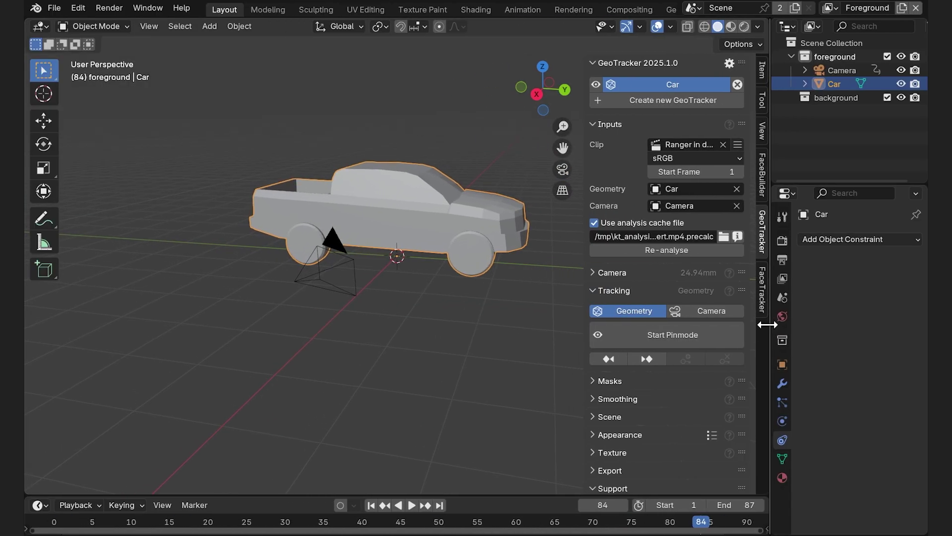
- Start Pinmode, go to frame 1 and centre the car geometry in the camera view
click(667, 335)
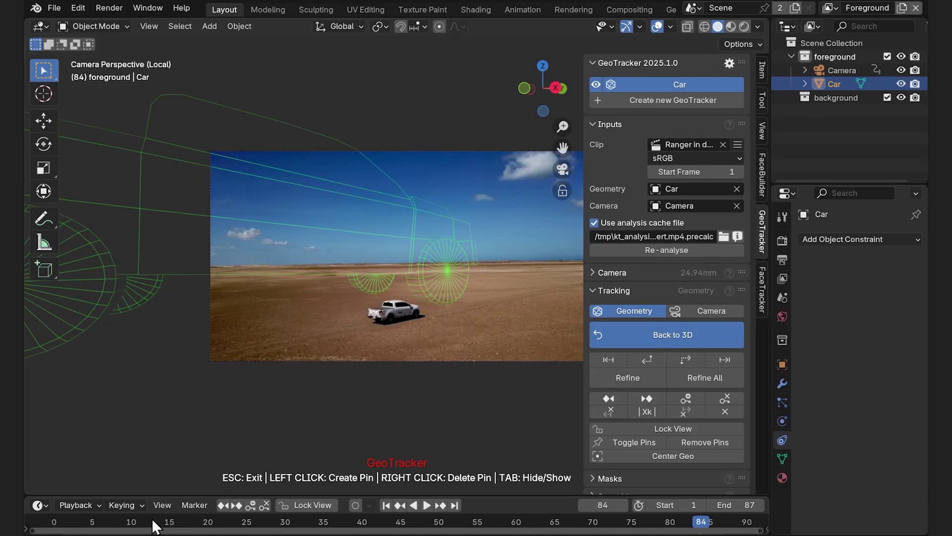
drag(53, 522, 61, 525)
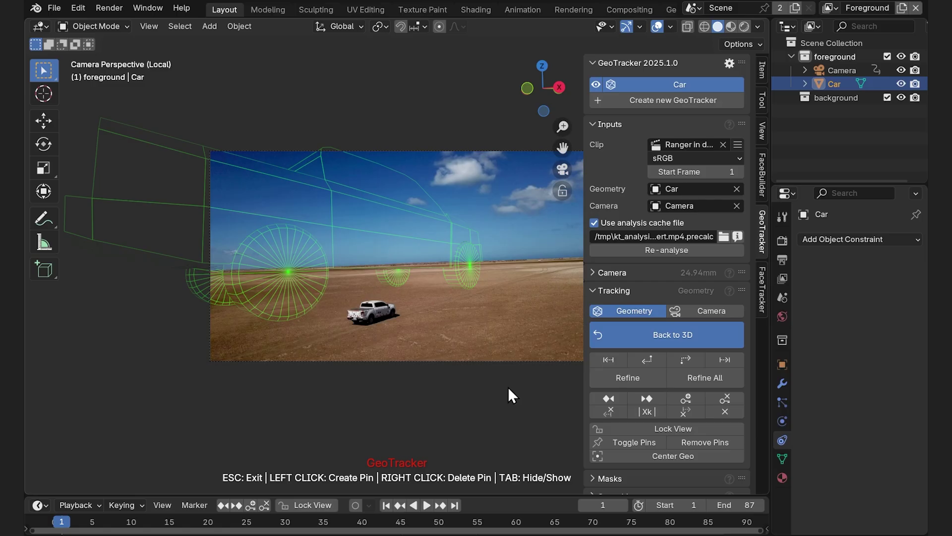
click(689, 457)
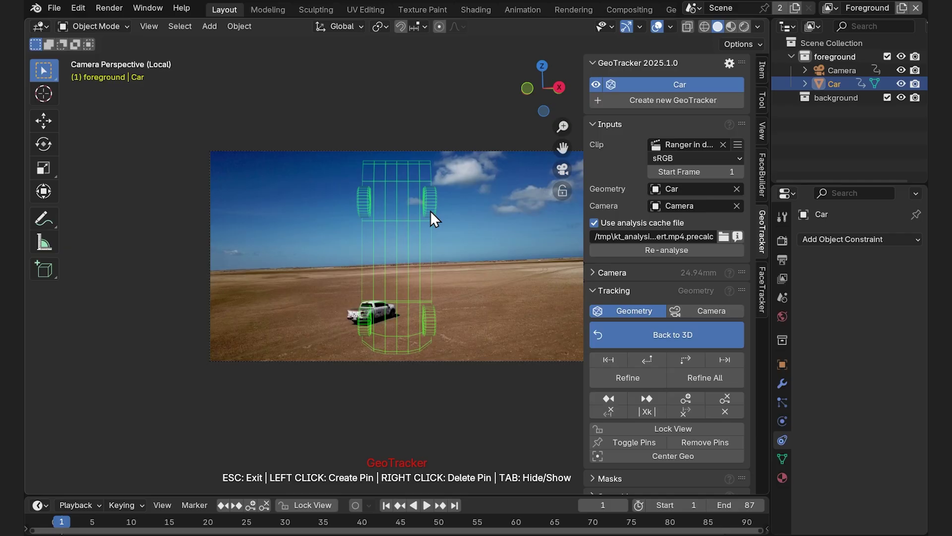
- Pin the wireframe's wheels to the truck's near-side wheels and rotate it upright over the vehicle on frame 1
scroll(407, 327, up, 5)
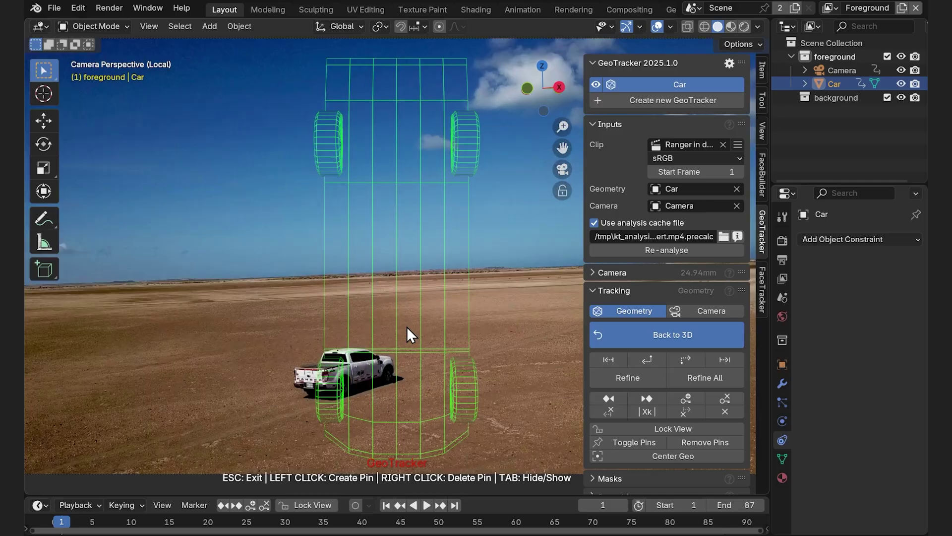
drag(418, 397, 341, 350)
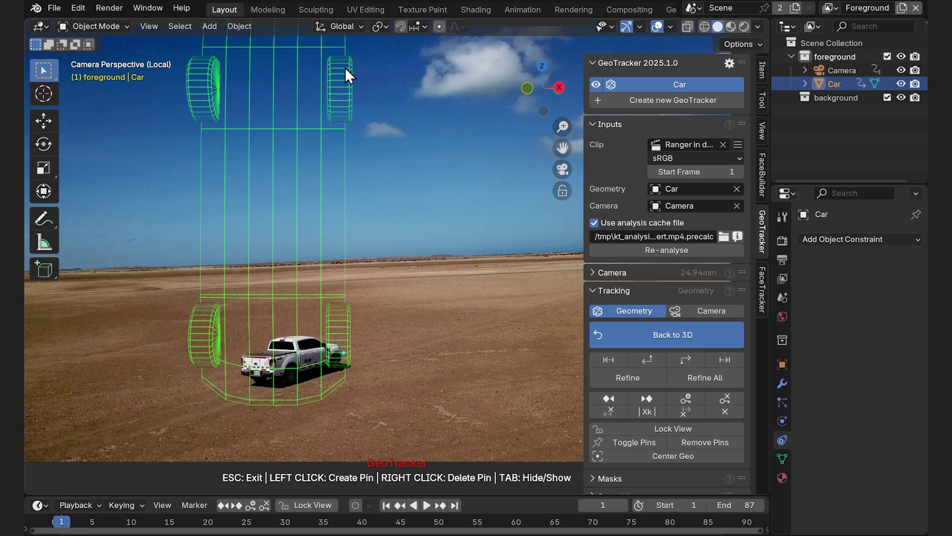
drag(344, 67, 291, 367)
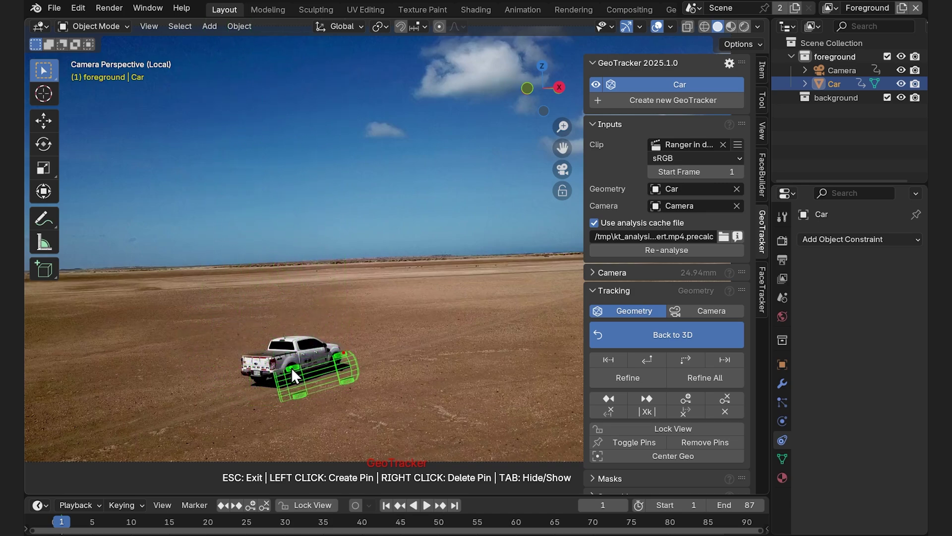
drag(353, 379, 317, 344)
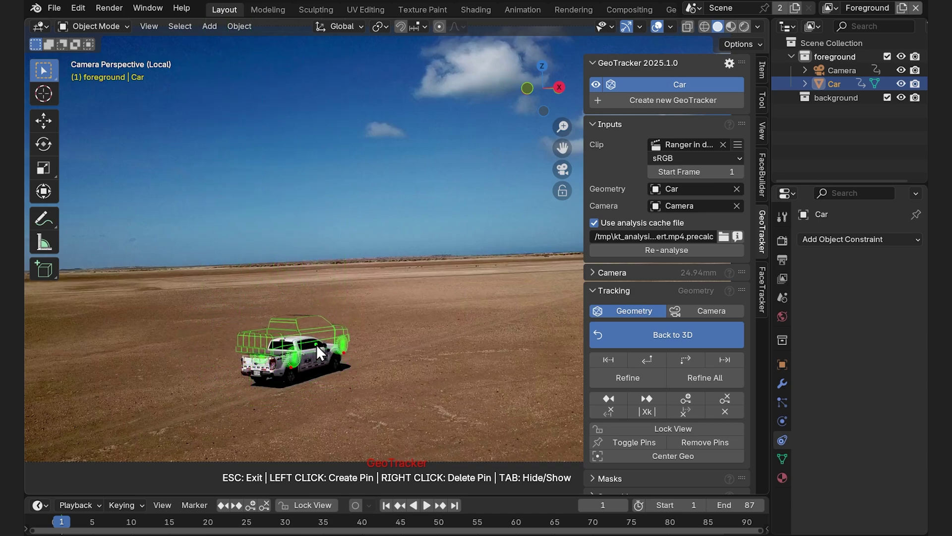
drag(375, 382, 267, 300)
drag(314, 341, 310, 360)
- Align the near-side wheel pins with the tyre bases and pin the wireframe's tailgate corner to the truck
scroll(367, 361, up, 3)
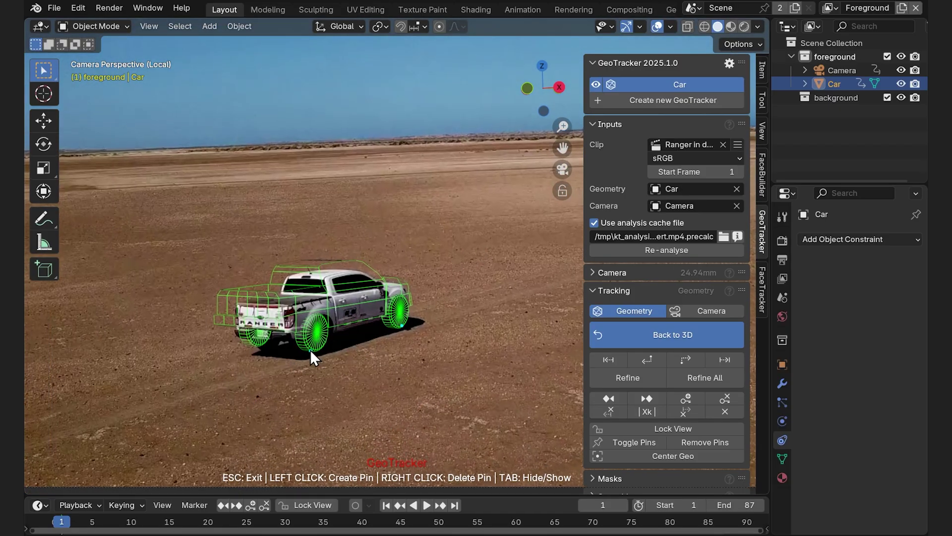
drag(311, 349, 334, 351)
drag(407, 324, 400, 325)
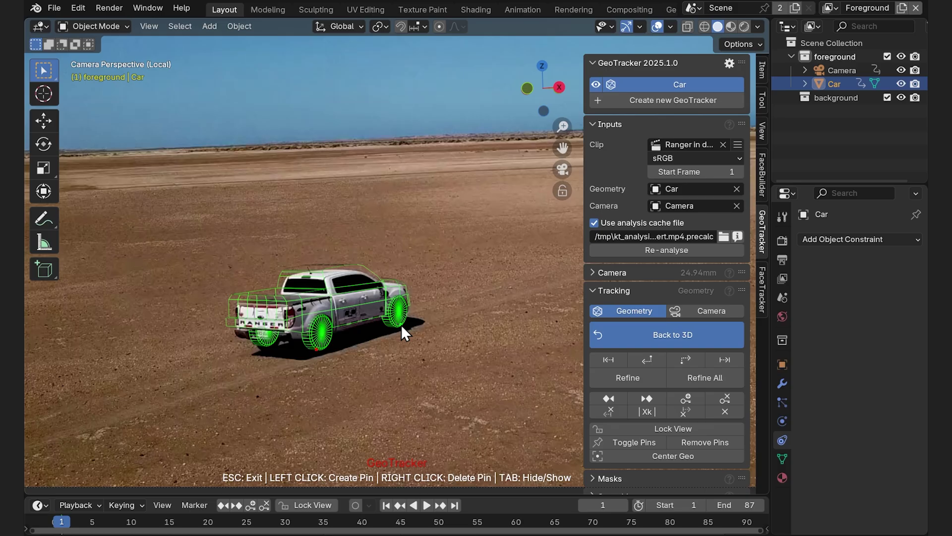
drag(239, 300, 242, 303)
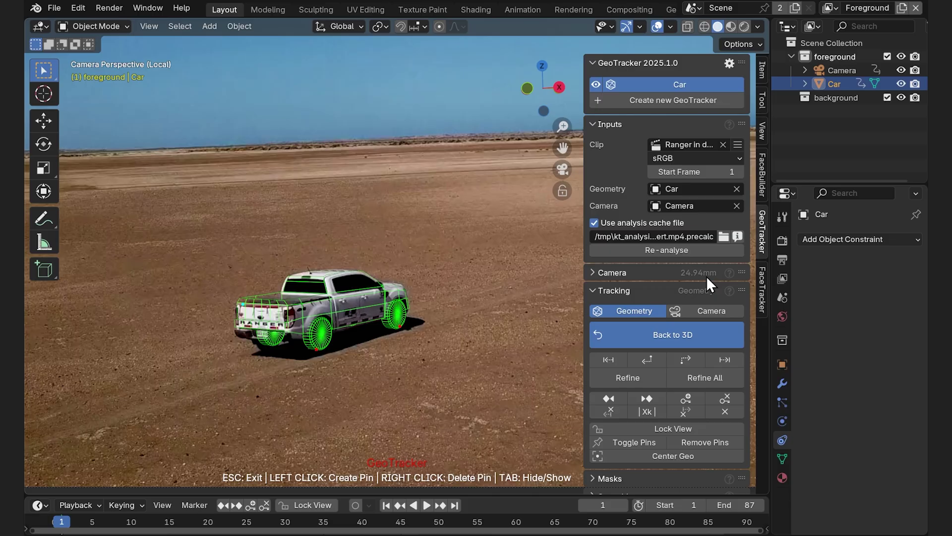
- Fine-tune the wheel and tailgate pins and add a pin at the upper corner of the rear window
scroll(368, 320, up, 5)
shift+middle_drag(308, 326, 402, 243)
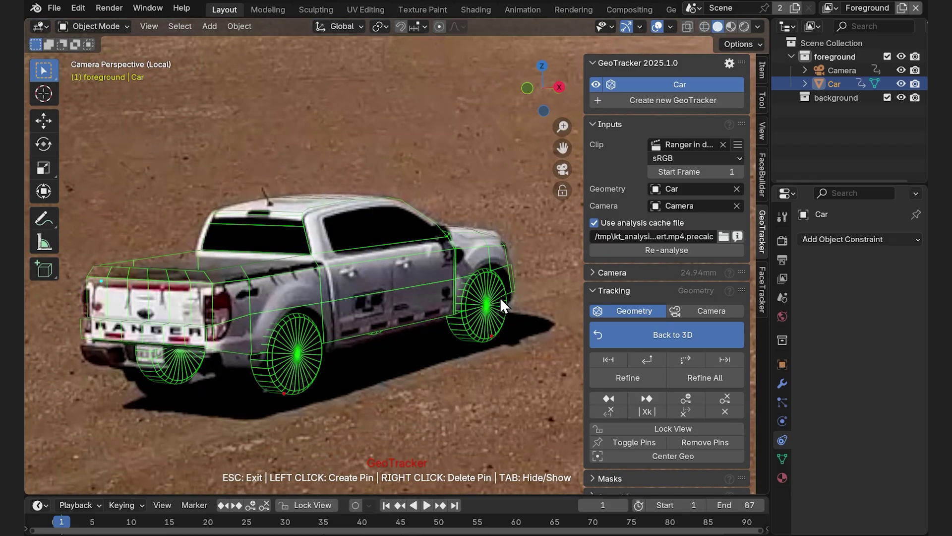
drag(495, 333, 495, 335)
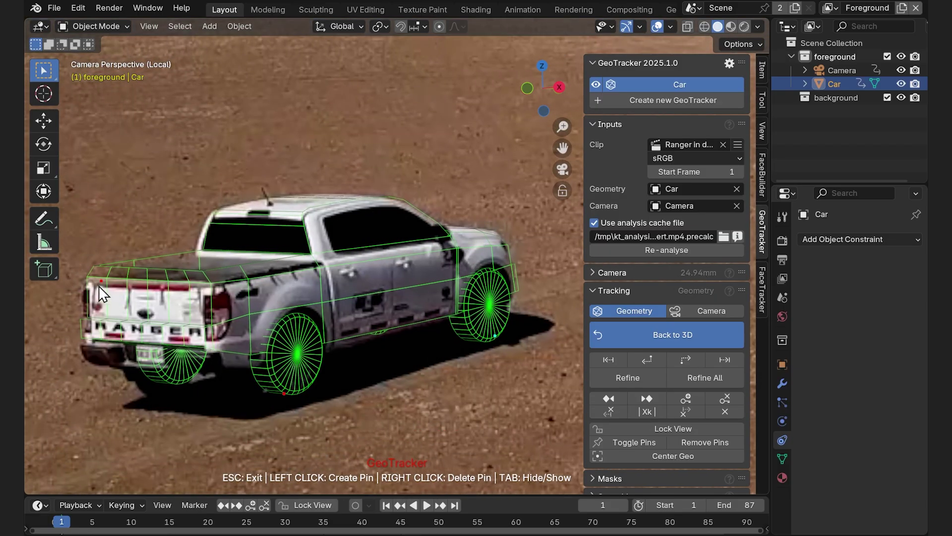
drag(101, 281, 96, 290)
drag(285, 393, 289, 395)
drag(218, 233, 218, 226)
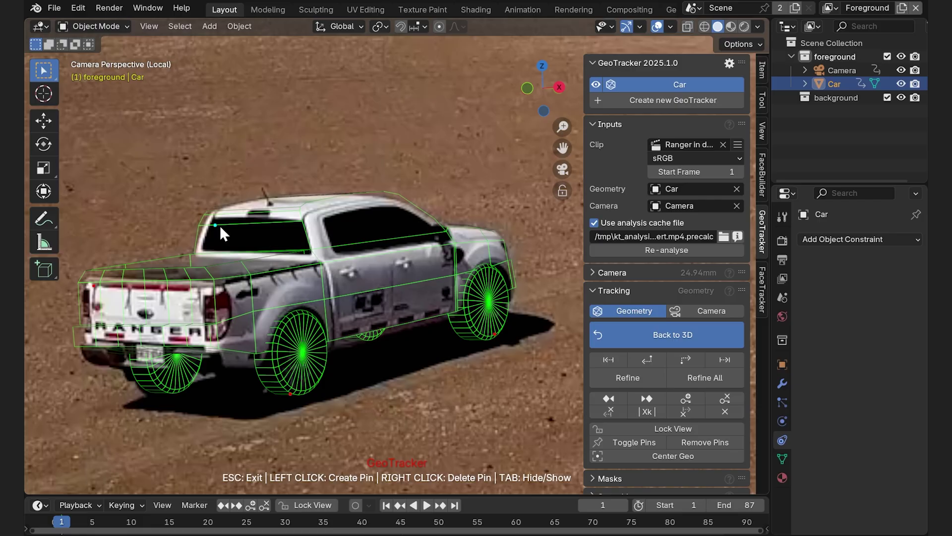
- Add pins at the front corner of the side windows and the far rear wheel, and adjust the front wheel's alignment
drag(444, 231, 441, 232)
drag(498, 328, 496, 317)
drag(174, 389, 158, 385)
drag(441, 229, 441, 232)
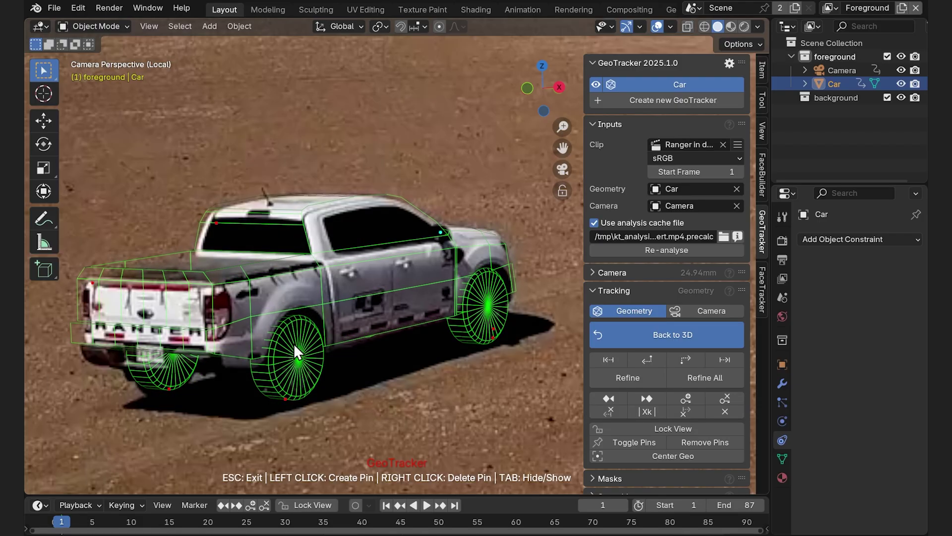
- Adjust the near rear wheel and tailgate pins, delete the extra front wheel pin and realign the wheel's base pin
drag(288, 399, 287, 400)
drag(94, 283, 96, 288)
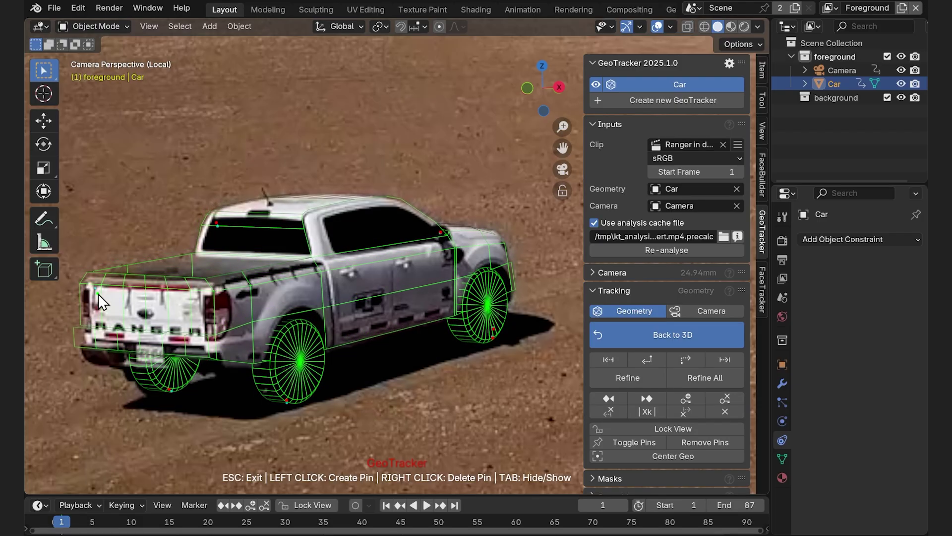
right_click(493, 327)
drag(494, 335, 496, 336)
- Enlarge the timeline area and track the car geometry forward from frame 1 to the end of the clip
scroll(453, 334, down, 5)
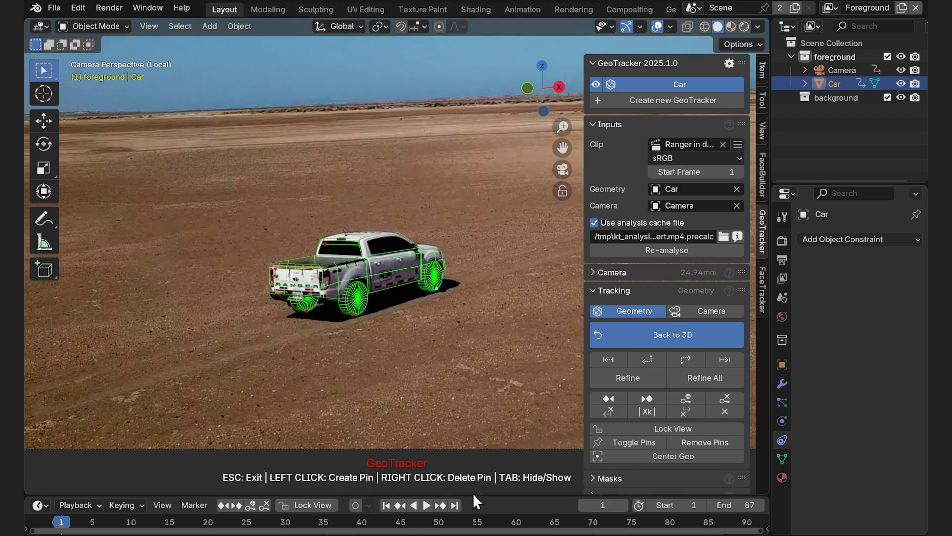
drag(472, 493, 483, 469)
scroll(484, 387, down, 4)
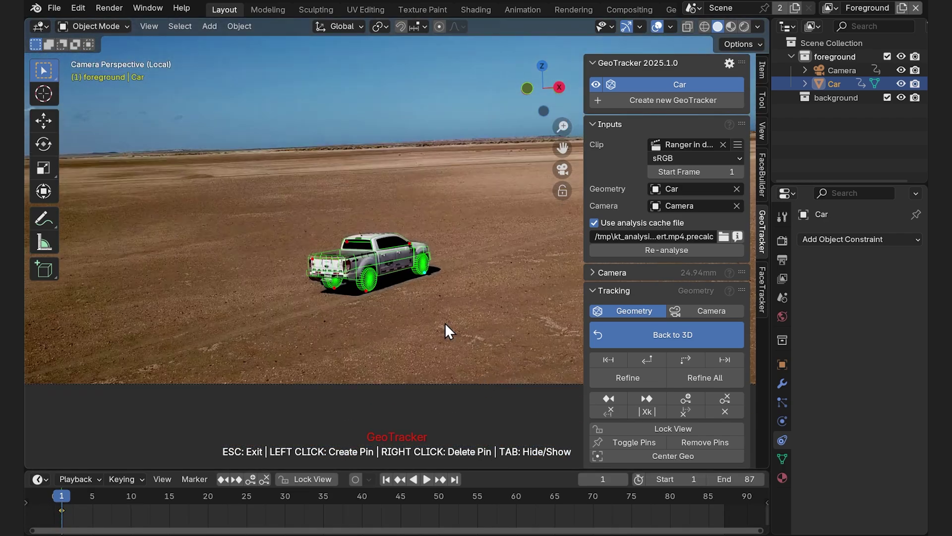
click(688, 361)
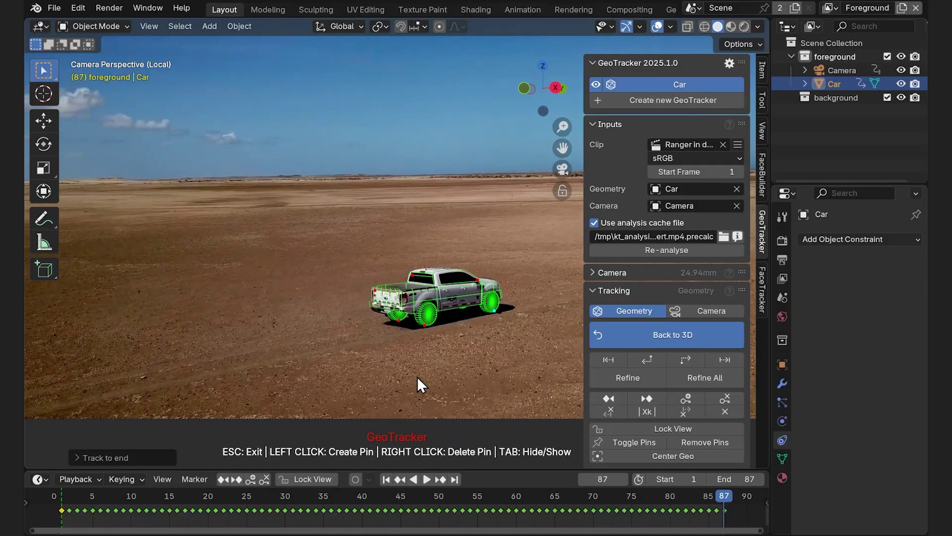
- Scrub the tracked shot back to frame 1 to check the wireframe's fit on the truck
scroll(447, 352, up, 4)
drag(237, 498, 62, 502)
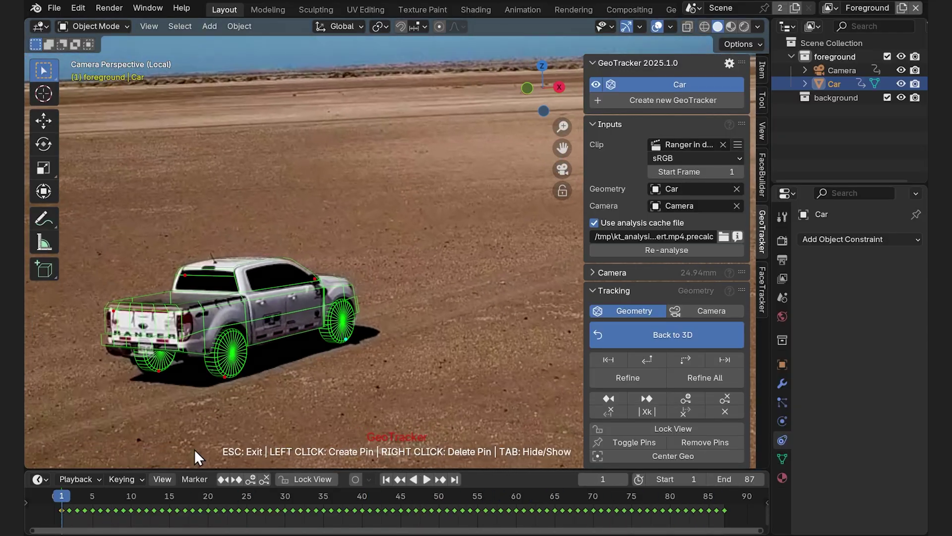
- With the view locked on the truck, realign the side-window, rear-window and tailgate pins at frame 87 and refine the track
click(657, 430)
key(space)
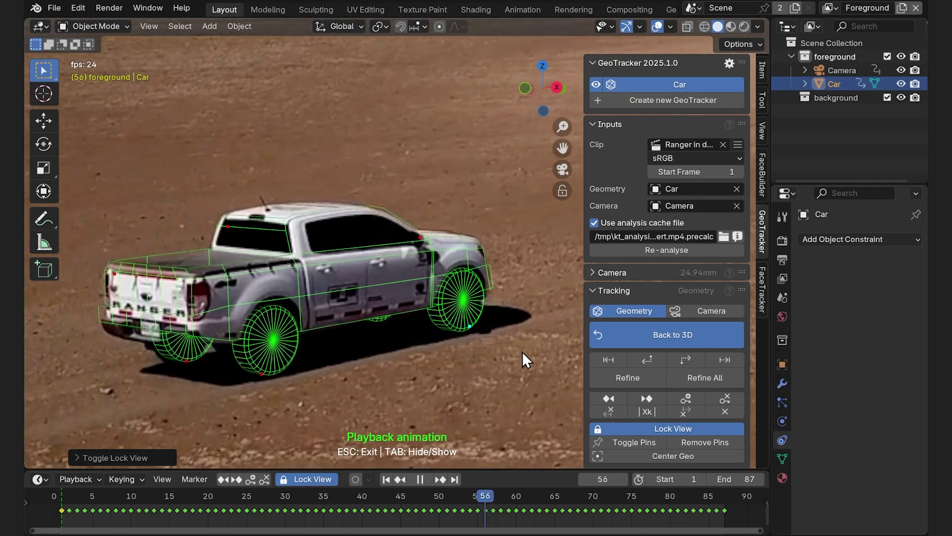
drag(420, 234, 419, 235)
drag(226, 220, 226, 220)
drag(114, 265, 114, 266)
click(602, 377)
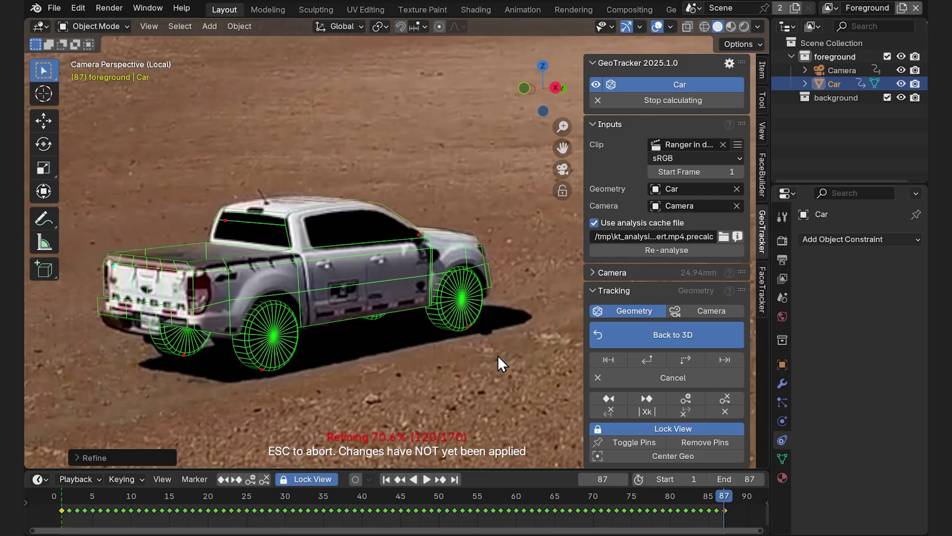
- Compare the keyframes at frames 1 and 87, realign the tailgate pin at frame 1, and refine the track
scroll(436, 358, down, 3)
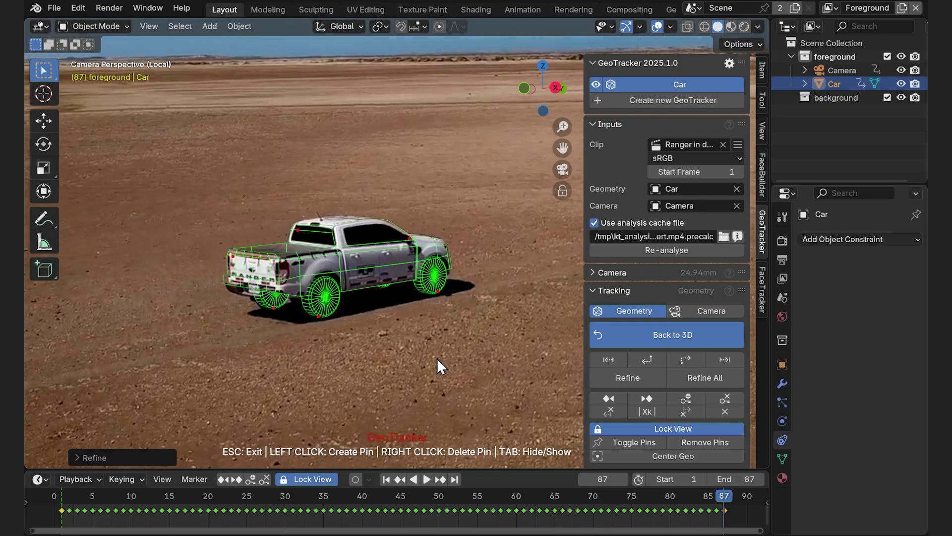
key(alt+Left)
key(alt+Right)
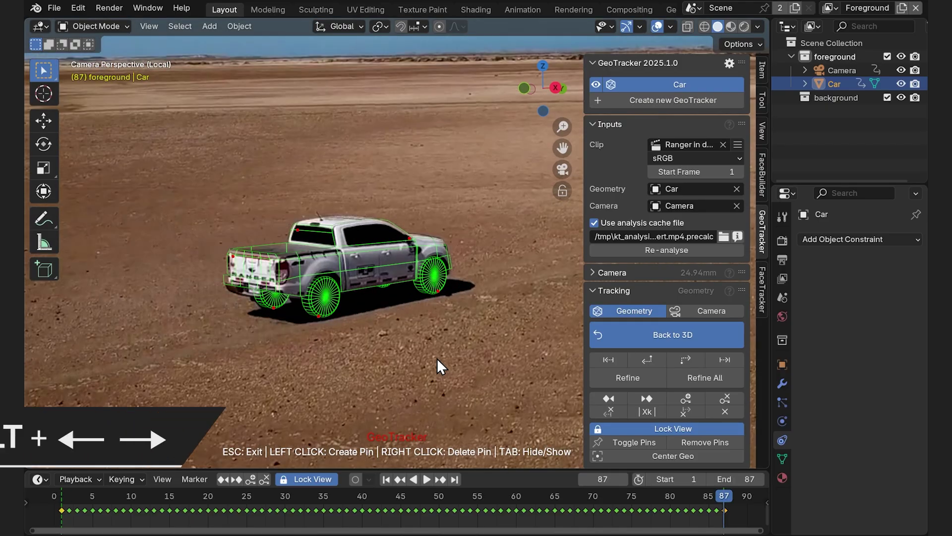
key(alt+Left)
scroll(395, 329, up, 4)
shift+middle_drag(418, 317, 480, 299)
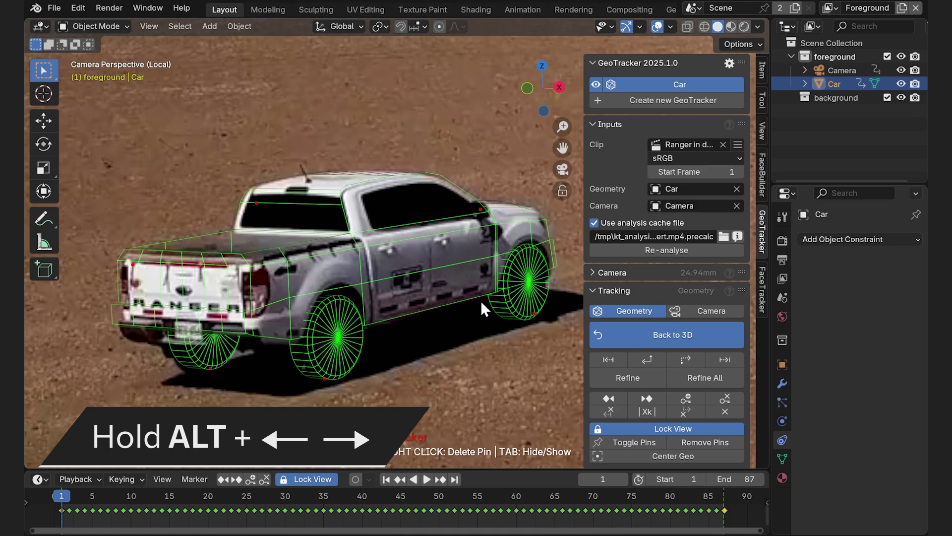
key(alt+Right)
key(alt+Left)
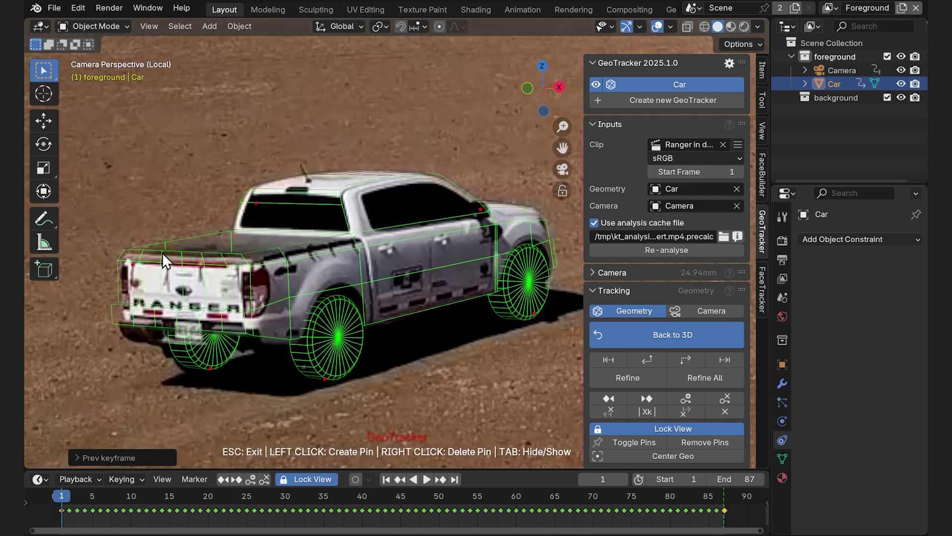
drag(133, 265, 138, 265)
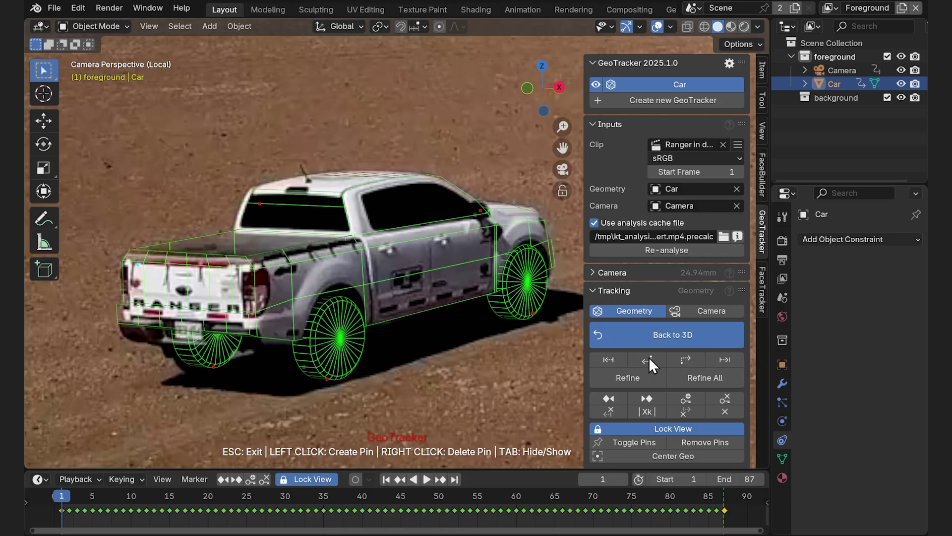
click(625, 374)
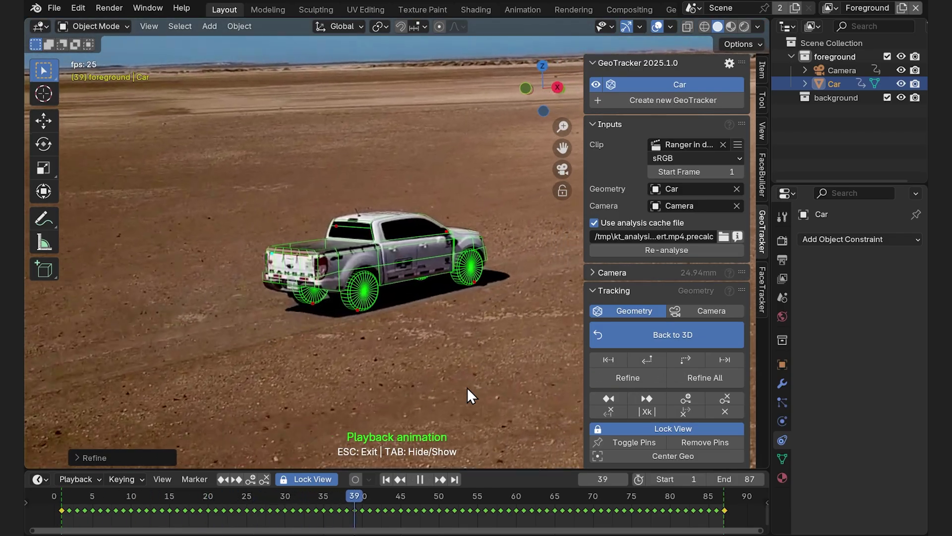
- At frame 46, add a pin at the rear window's upper corner, adjust the side-window pin, and refine the track
key(Escape)
scroll(388, 295, up, 3)
click(345, 203)
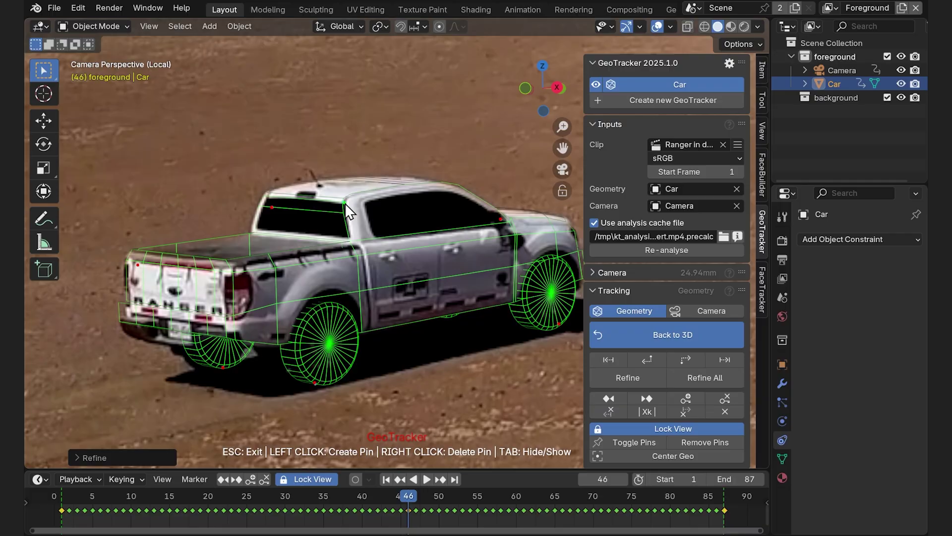
drag(502, 219, 502, 223)
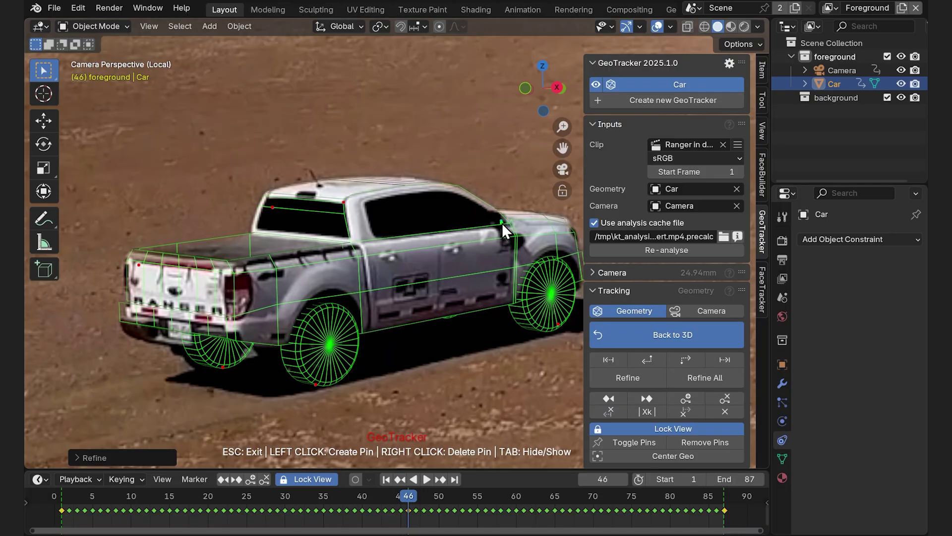
click(630, 377)
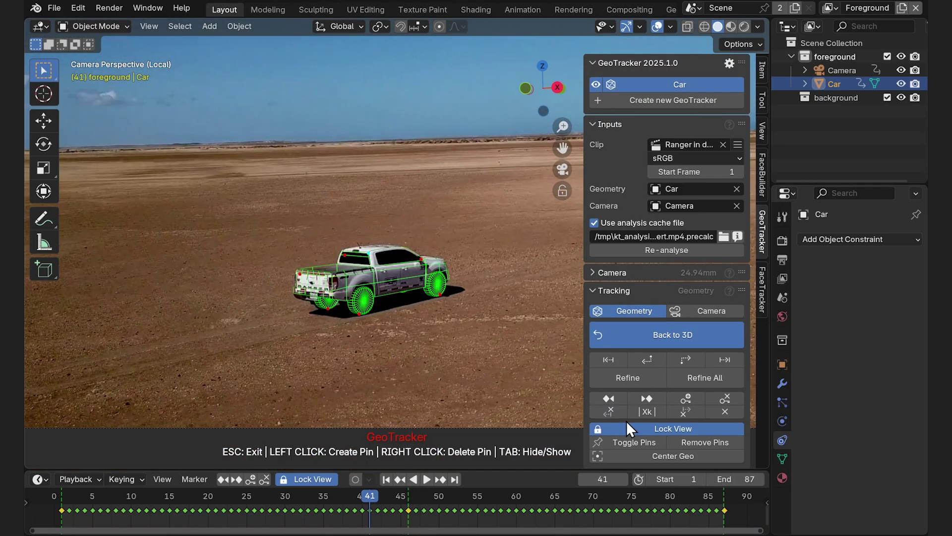
- Unlock the view and play the refined track from frame 1 to check the wireframe against the truck
click(632, 425)
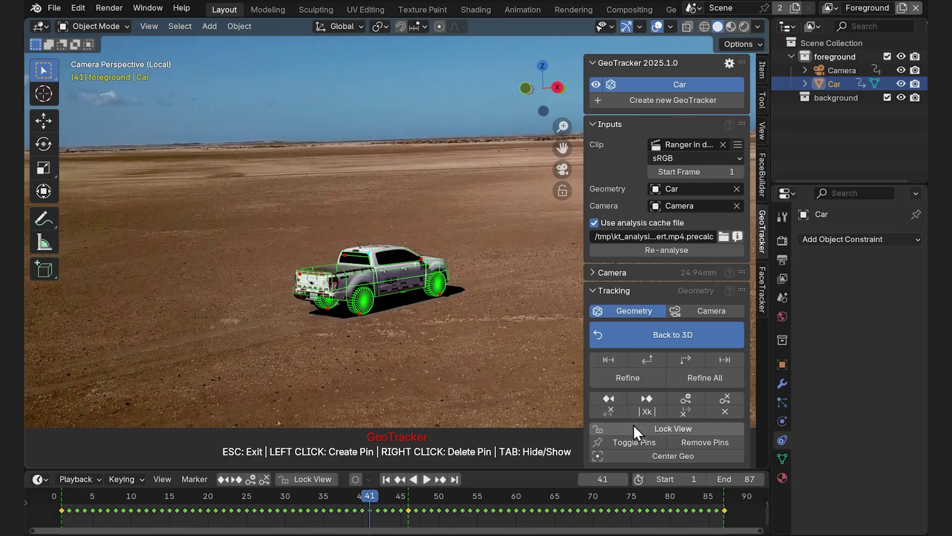
shift+middle_drag(397, 351, 406, 369)
drag(92, 495, 86, 492)
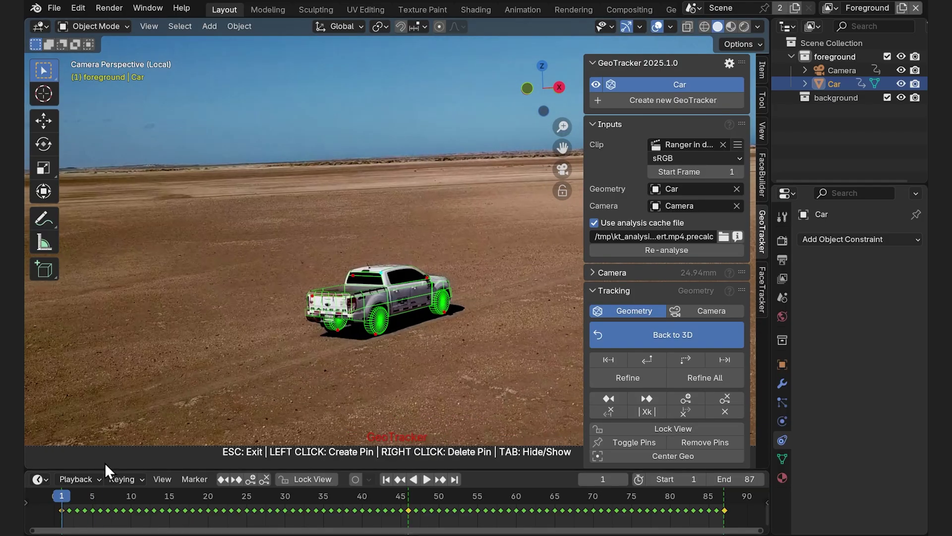
key(space)
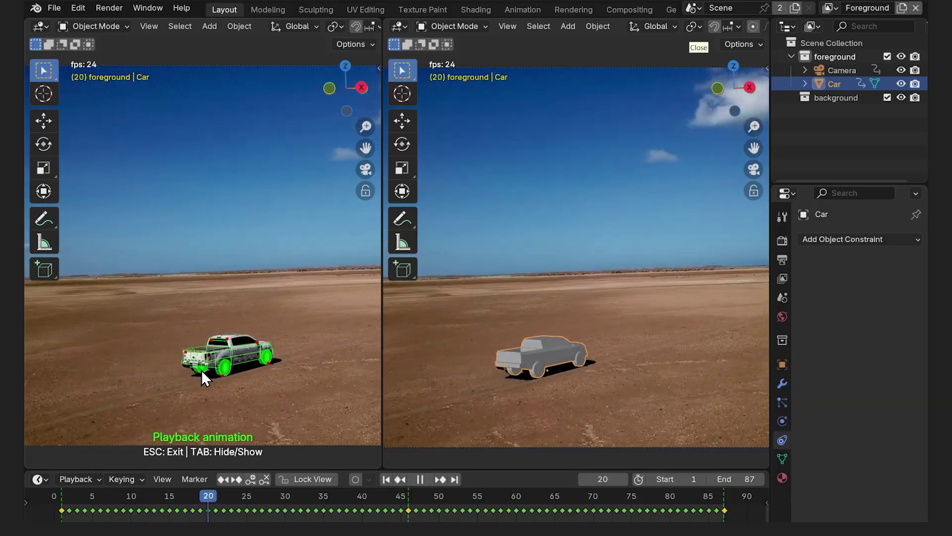
- Examine the car and camera in a free perspective view at frame 1 and check the car's transform values
key(space)
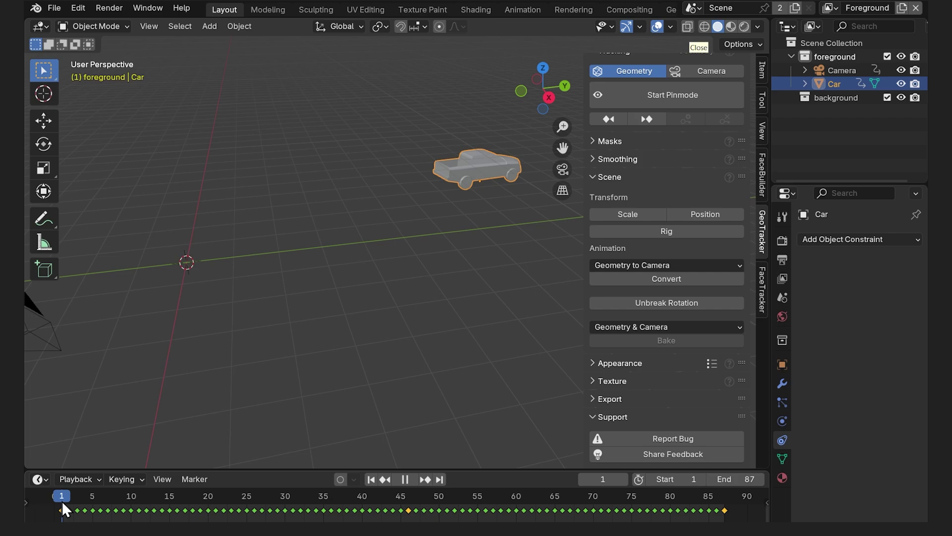
mouse_move(61, 501)
mouse_down()
mouse_move(455, 484)
mouse_move(680, 496)
mouse_move(721, 508)
mouse_move(392, 519)
mouse_move(62, 499)
mouse_up()
middle_drag(400, 354, 427, 326)
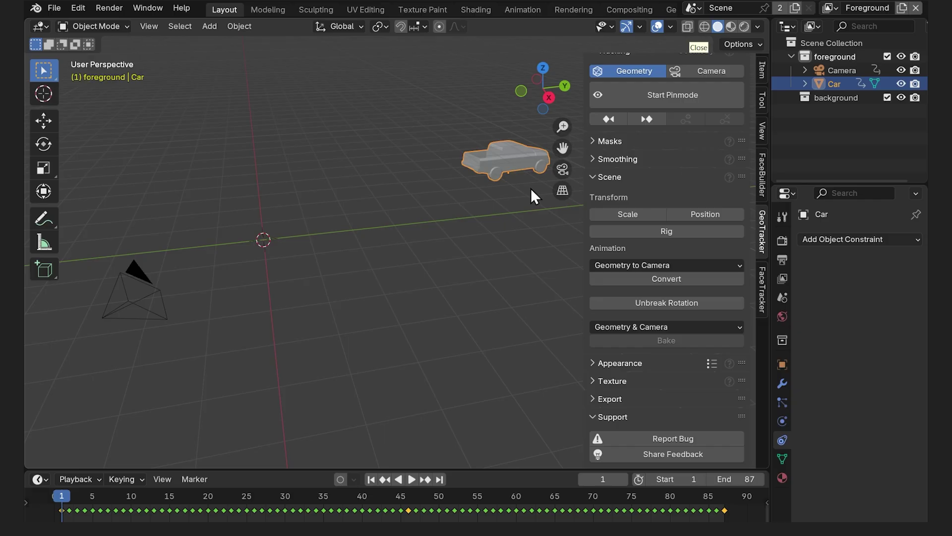
click(761, 72)
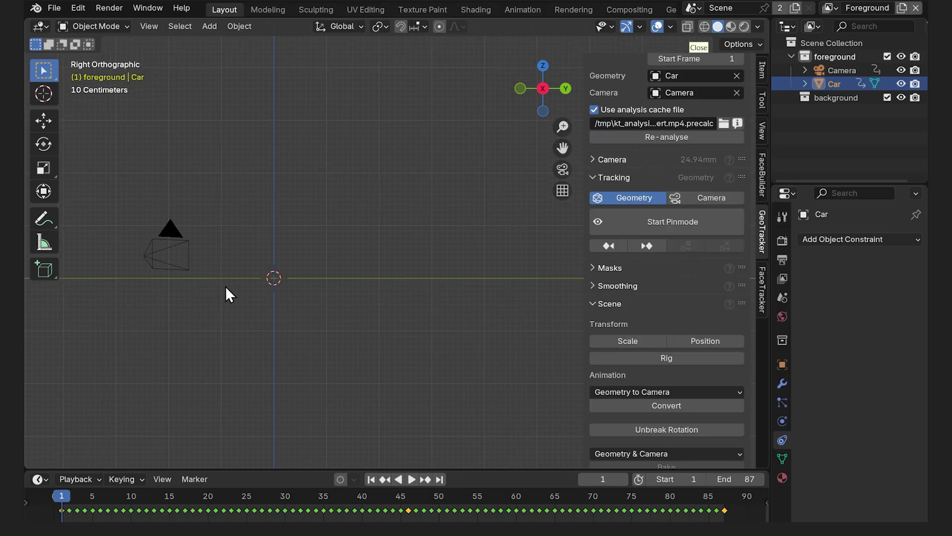
- In the right orthographic view, scale the car geometry to 0.0850 so its wheels sit on the ground line
shift+middle_drag(225, 285, 240, 264)
scroll(234, 208, up, 5)
scroll(392, 263, up, 2)
shift+middle_drag(290, 335, 451, 291)
scroll(346, 284, up, 2)
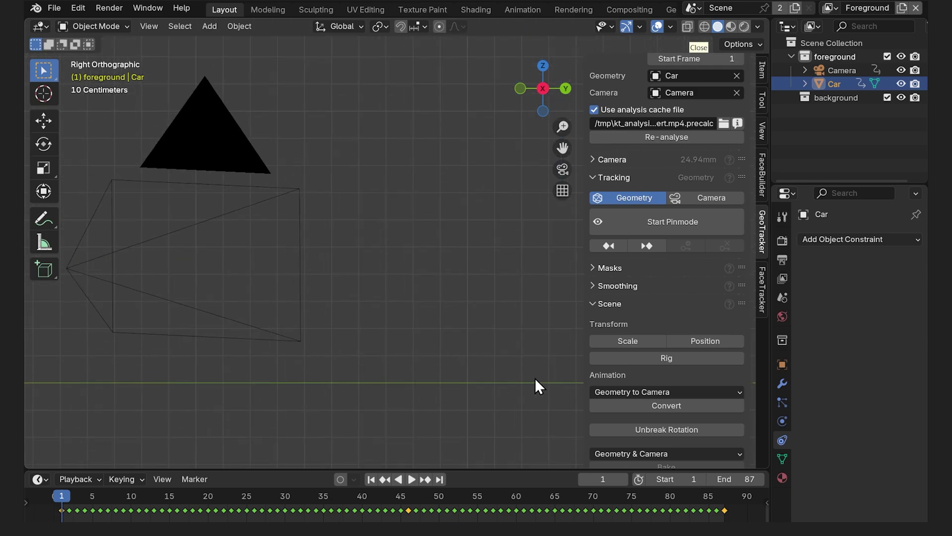
click(621, 340)
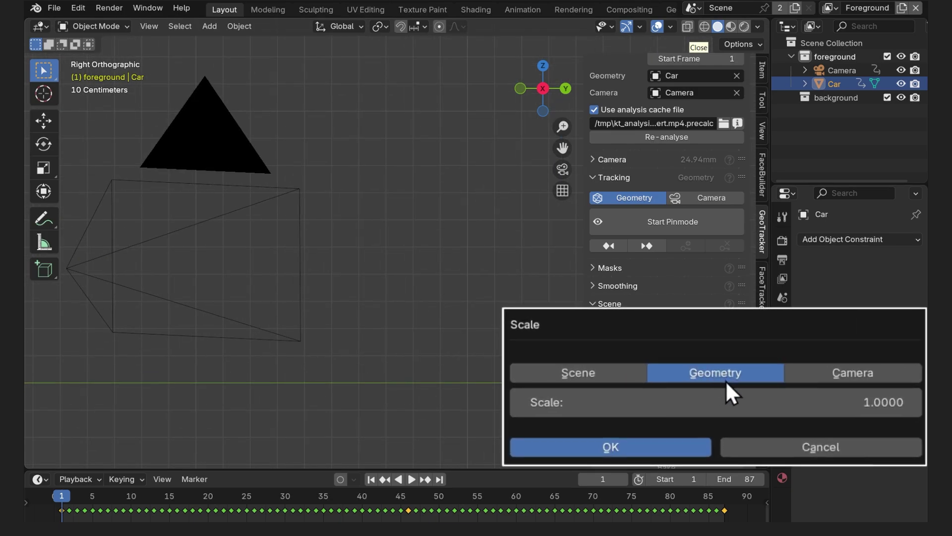
drag(829, 397, 759, 397)
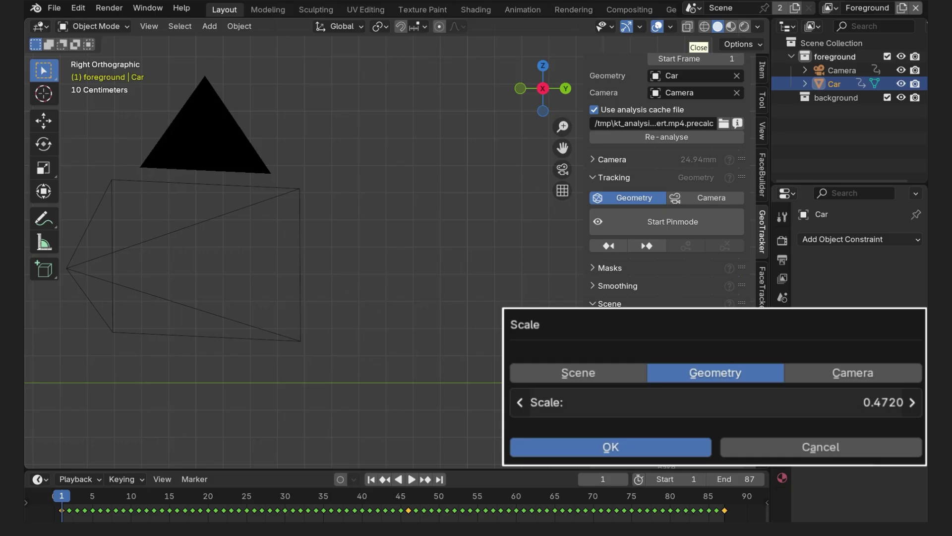
drag(640, 397, 629, 397)
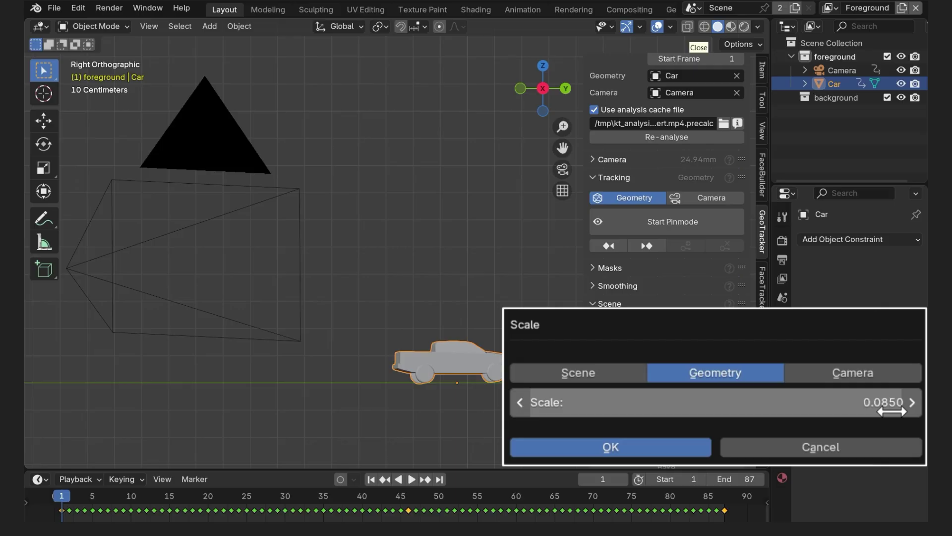
click(609, 402)
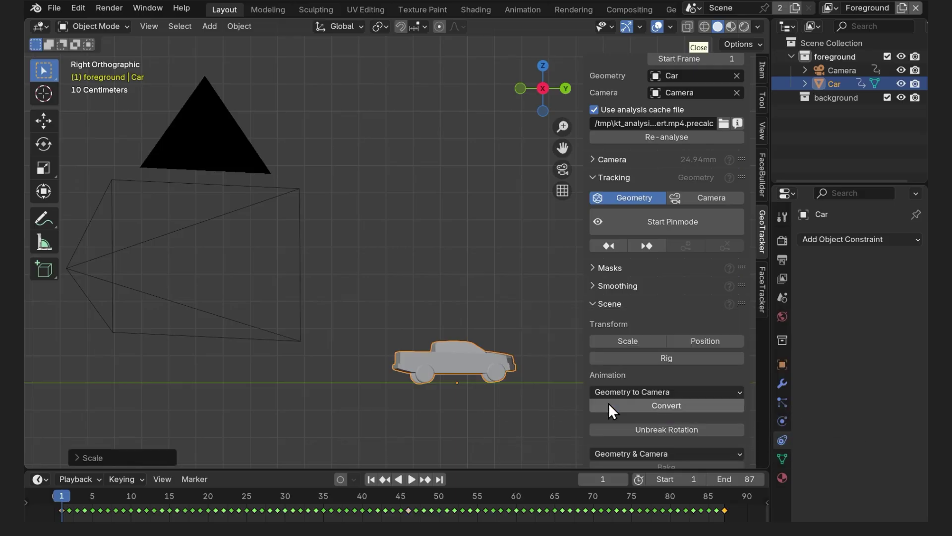
- Scrub the motion from frame 1, then scale the whole scene by 1.0/0.0850 with Geometry as the pivot point
mouse_move(63, 498)
mouse_down()
mouse_move(177, 498)
mouse_move(60, 499)
mouse_up()
scroll(357, 271, down, 5)
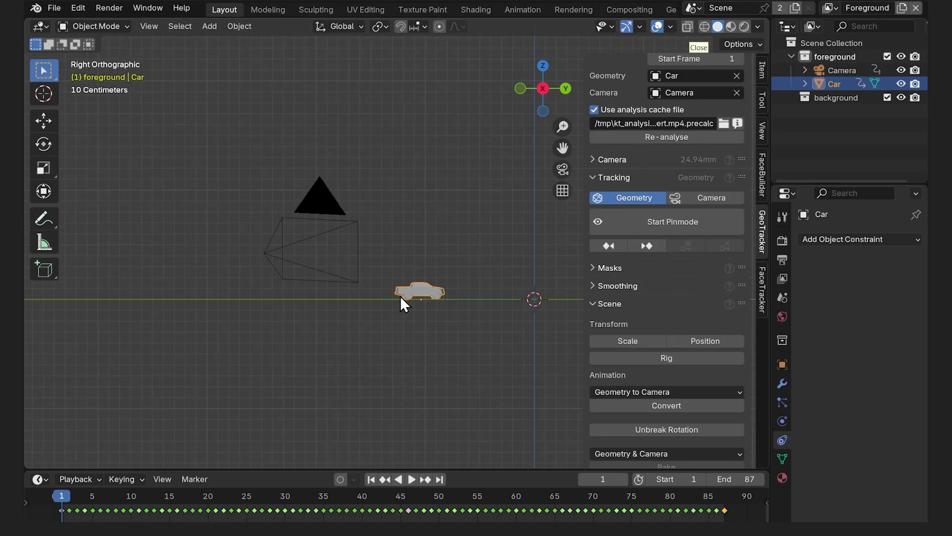
click(634, 347)
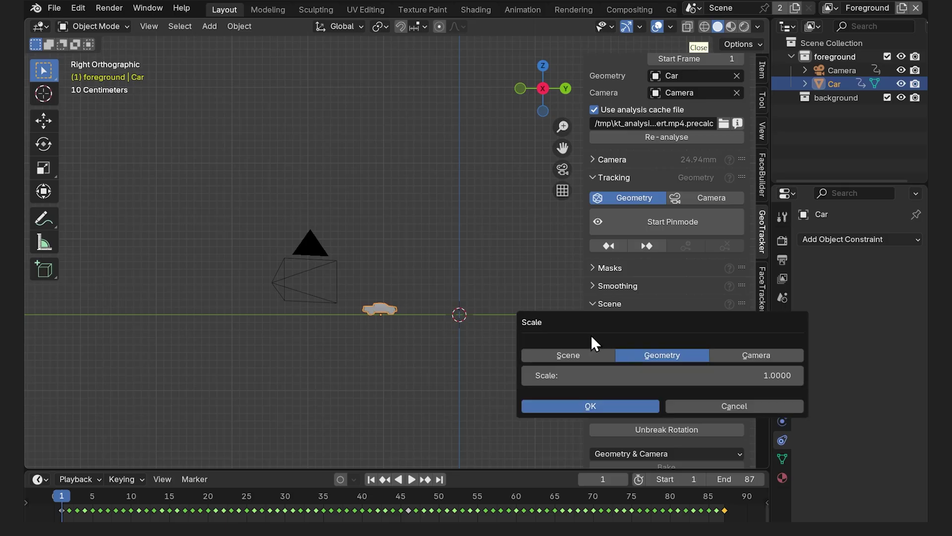
click(570, 354)
click(619, 372)
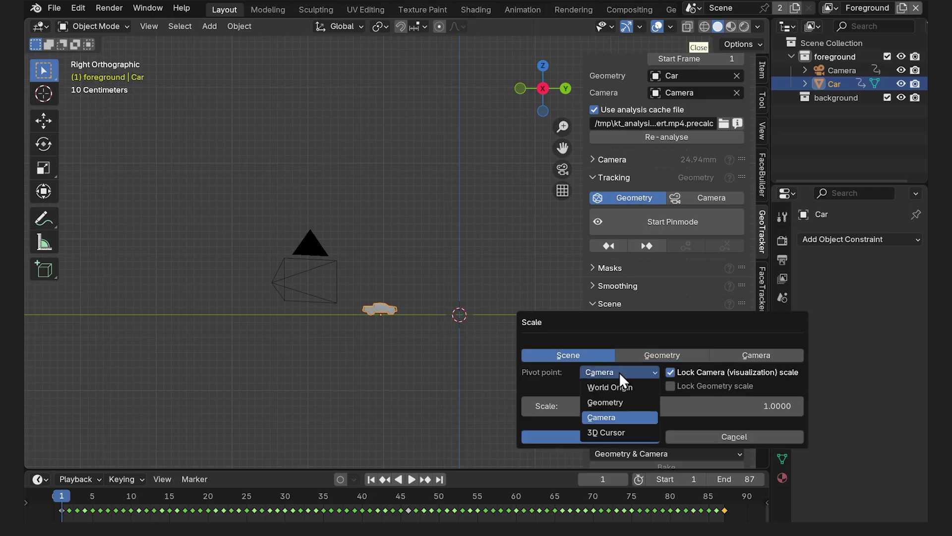
click(616, 402)
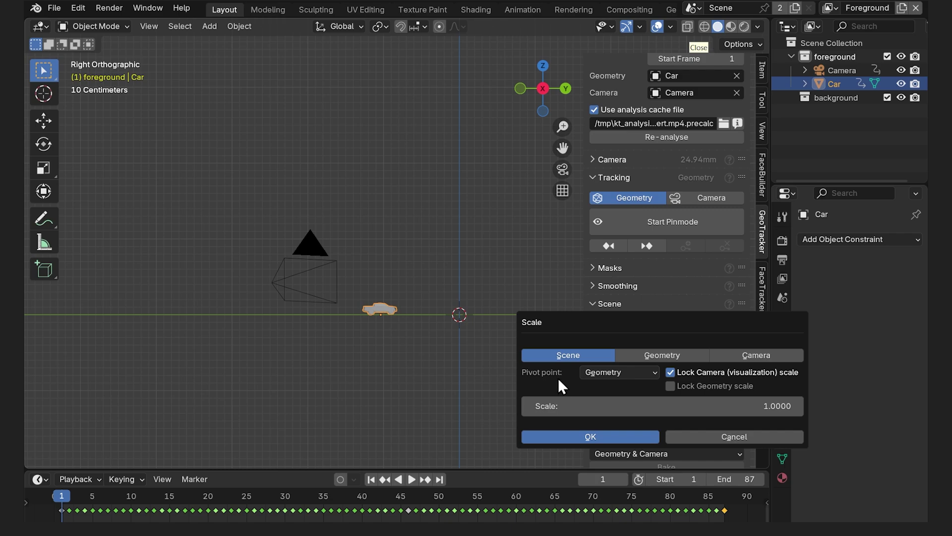
click(596, 406)
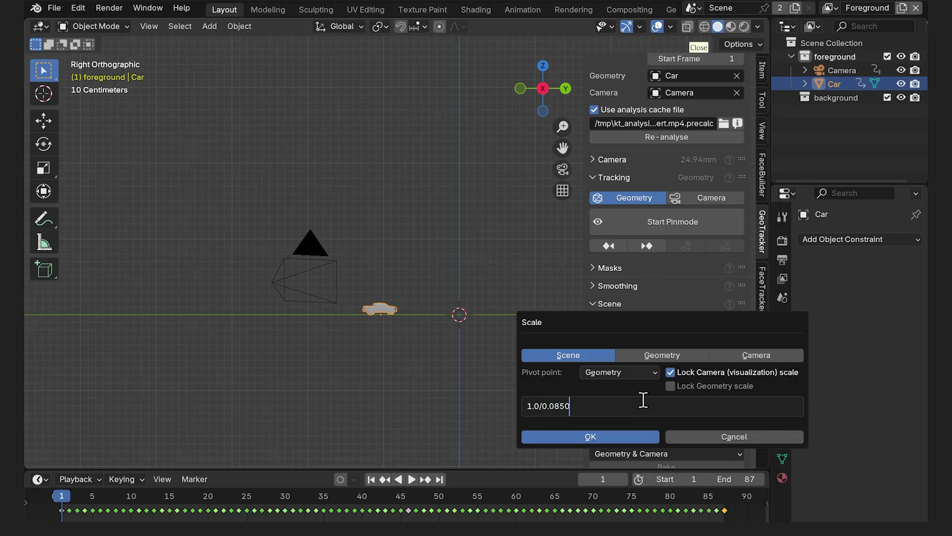
click(585, 436)
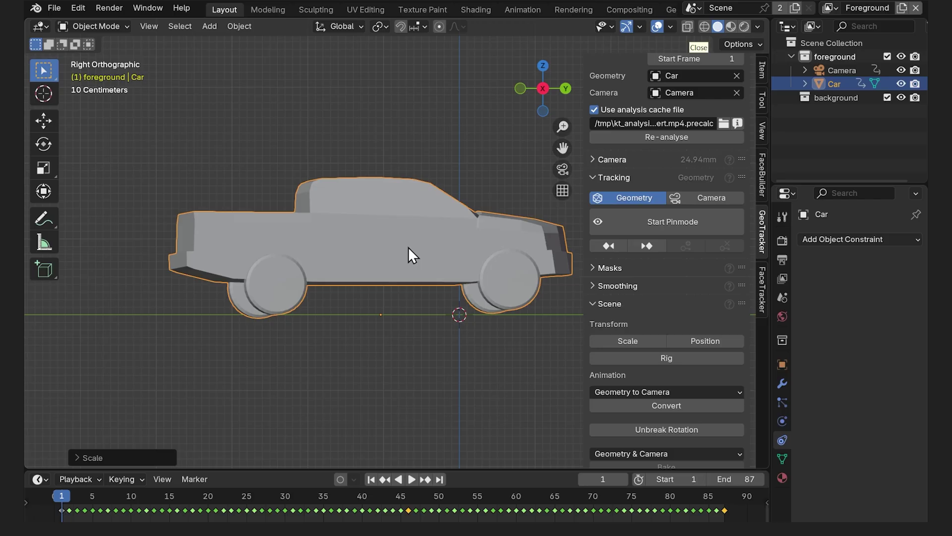
- Check the car's dimensions, play the shot through the camera, and return to frame 1
click(761, 71)
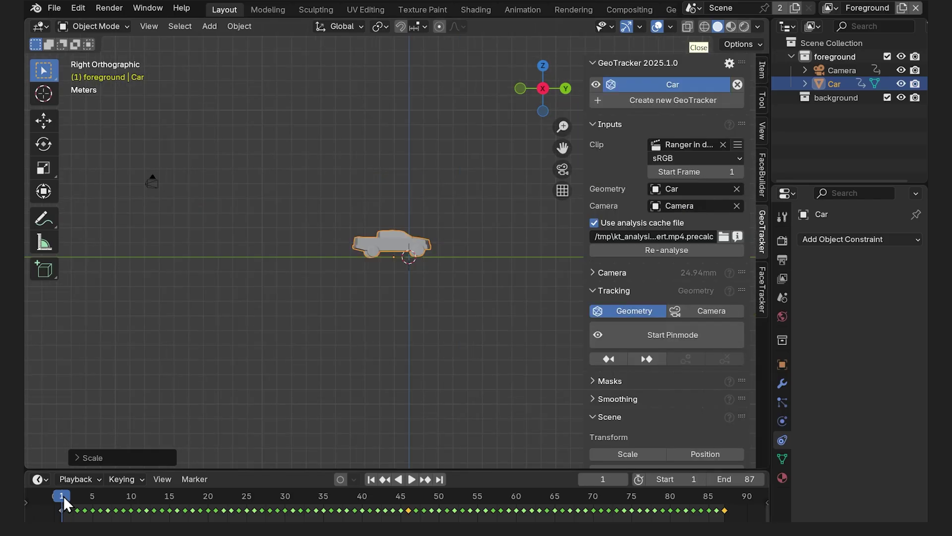
drag(63, 496, 71, 515)
key(KP_0)
key(space)
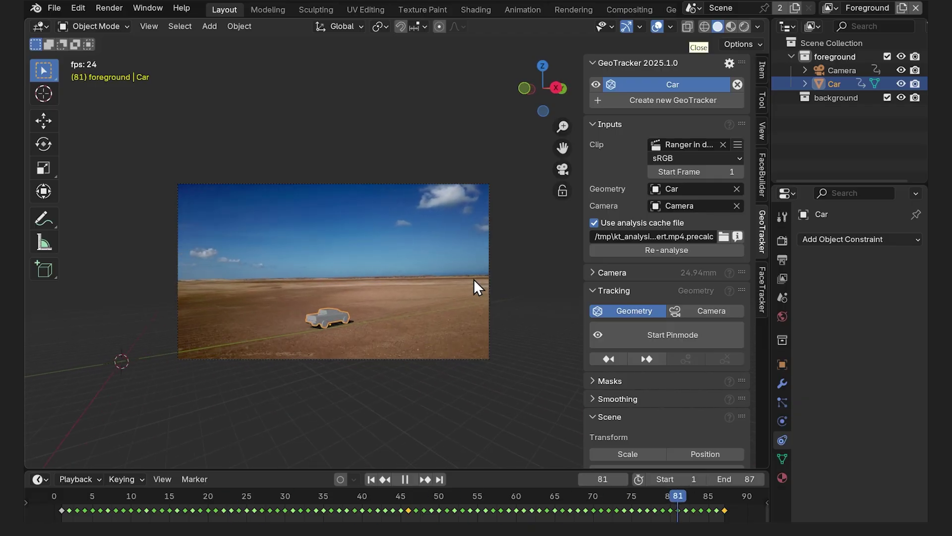
key(space)
mouse_move(65, 508)
mouse_down()
mouse_move(74, 501)
mouse_move(62, 499)
mouse_up()
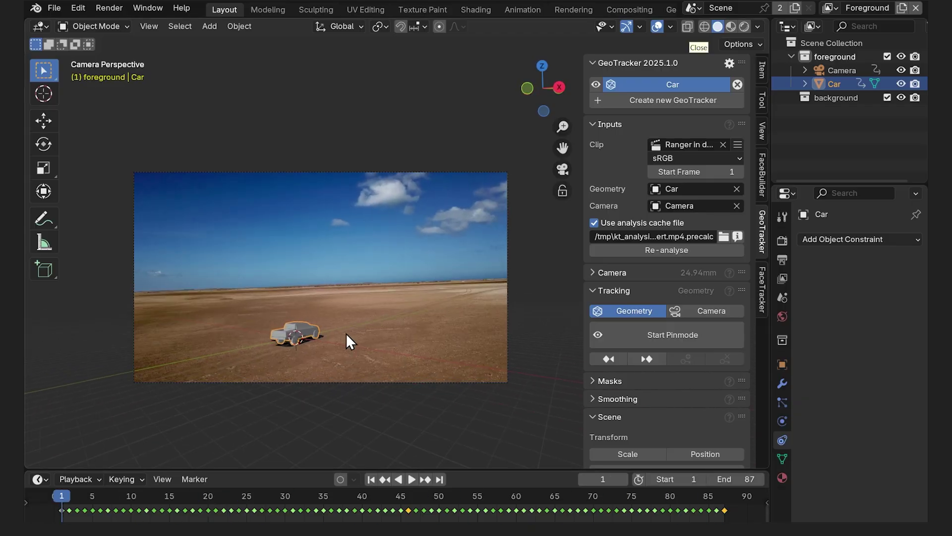
- Position the scene by geometry using the World Origin preset with the X rotation set to 90°, and play the result
key(KP_0)
middle_drag(275, 371, 491, 402)
scroll(685, 380, down, 5)
click(695, 342)
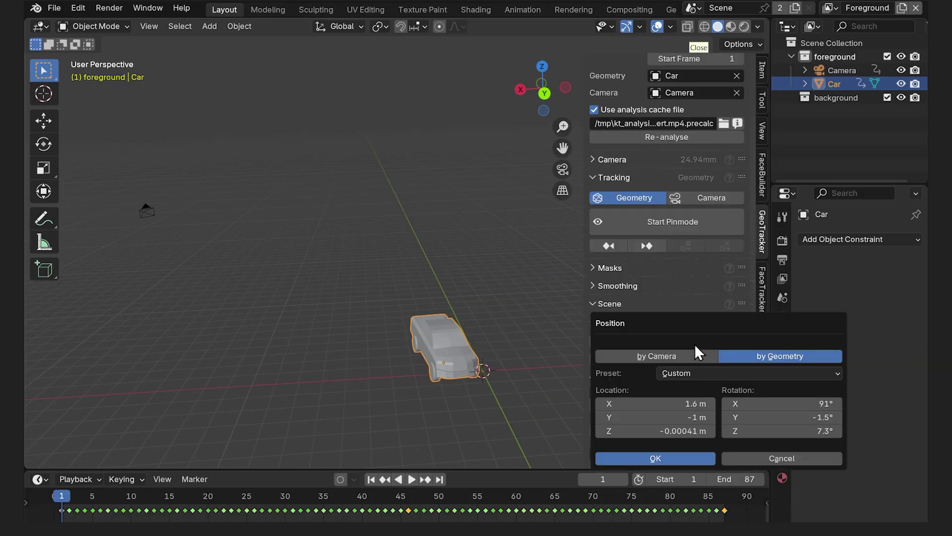
click(696, 374)
click(697, 388)
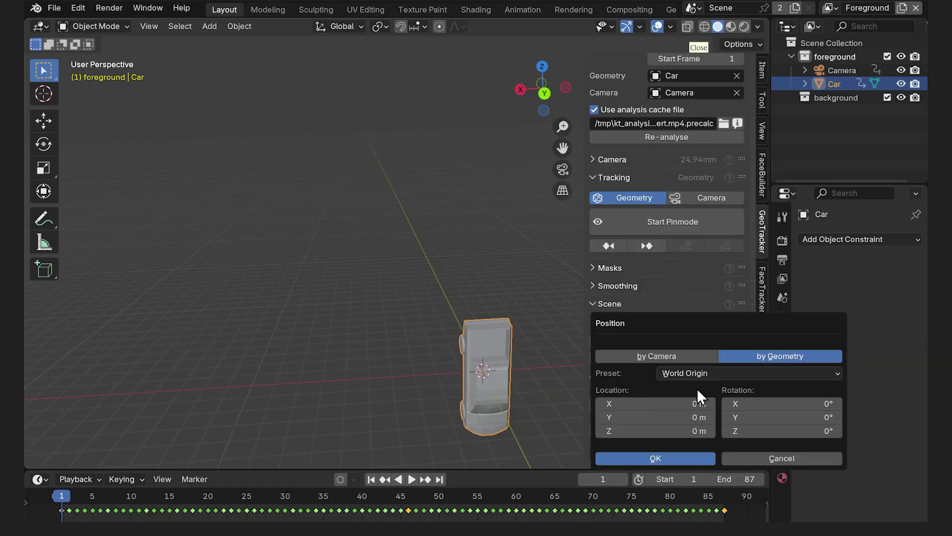
click(786, 399)
text(90)
key(Return)
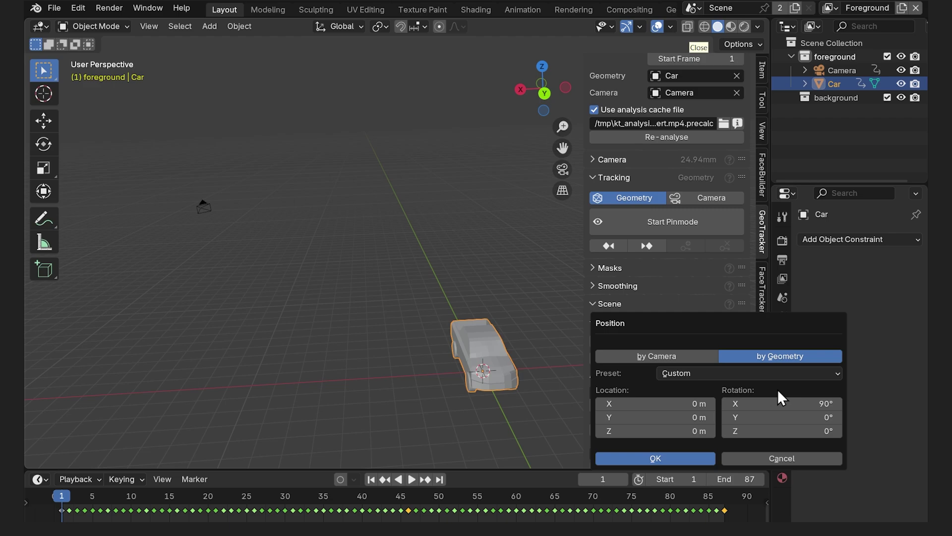
click(649, 459)
key(space)
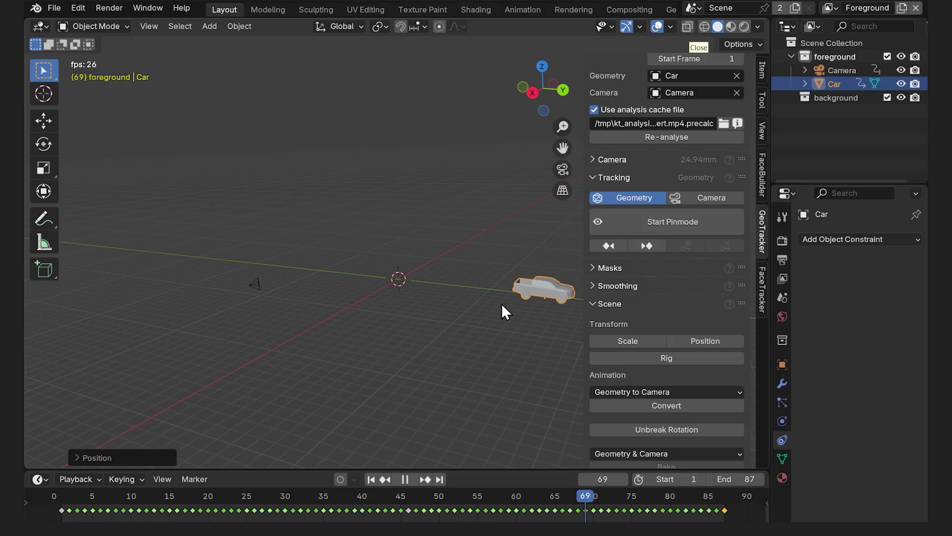
- Stop the playback and duplicate the Car object at frame 1
key(space)
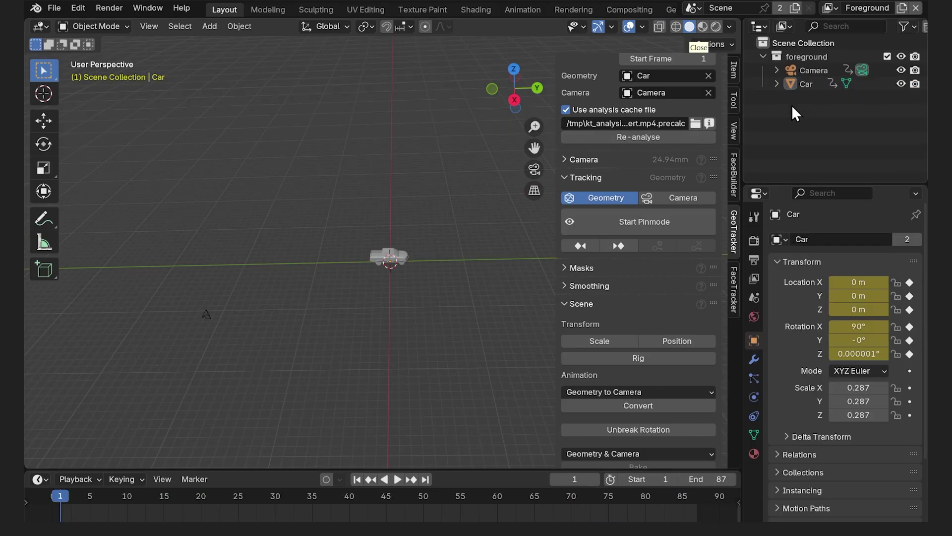
click(808, 82)
key(ctrl+c)
key(ctrl+v)
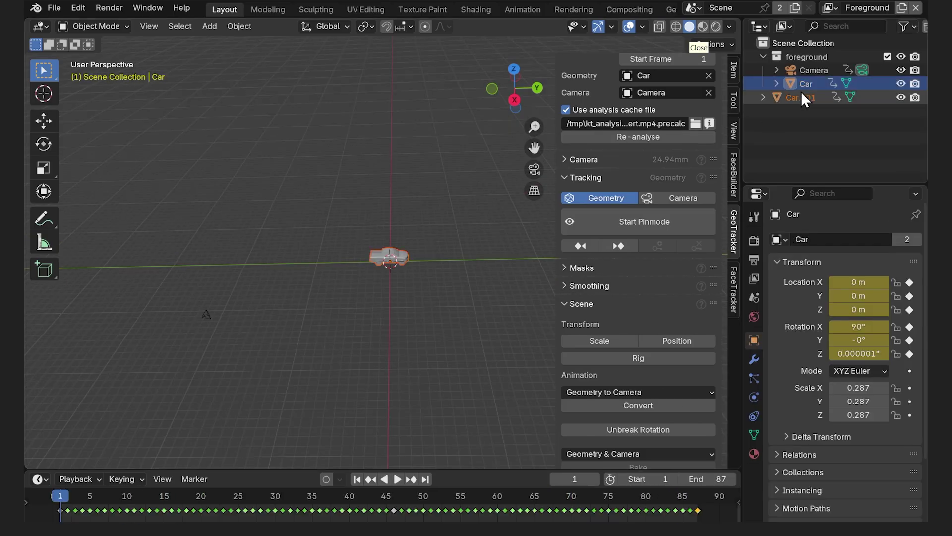
- Rename the duplicated car as Car-fire and hide the original Car
double_click(788, 97)
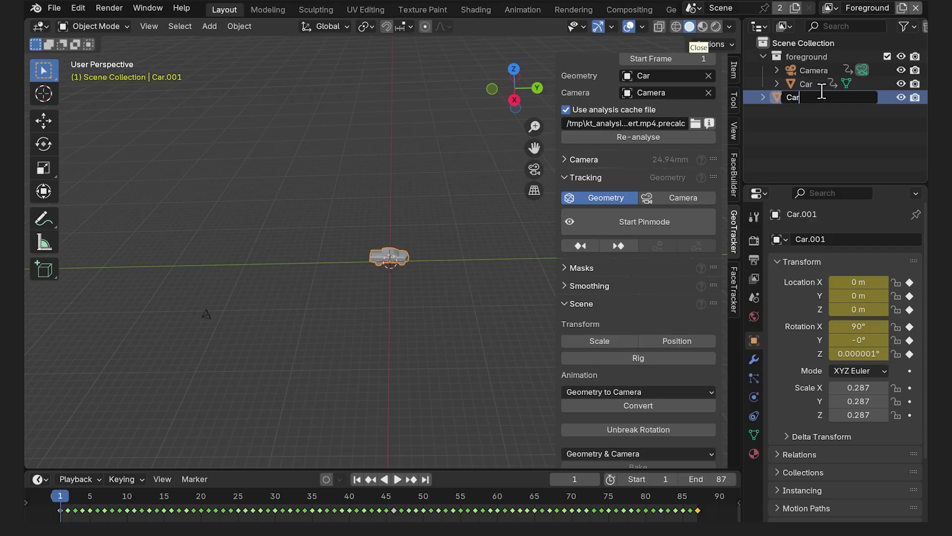
key(Return)
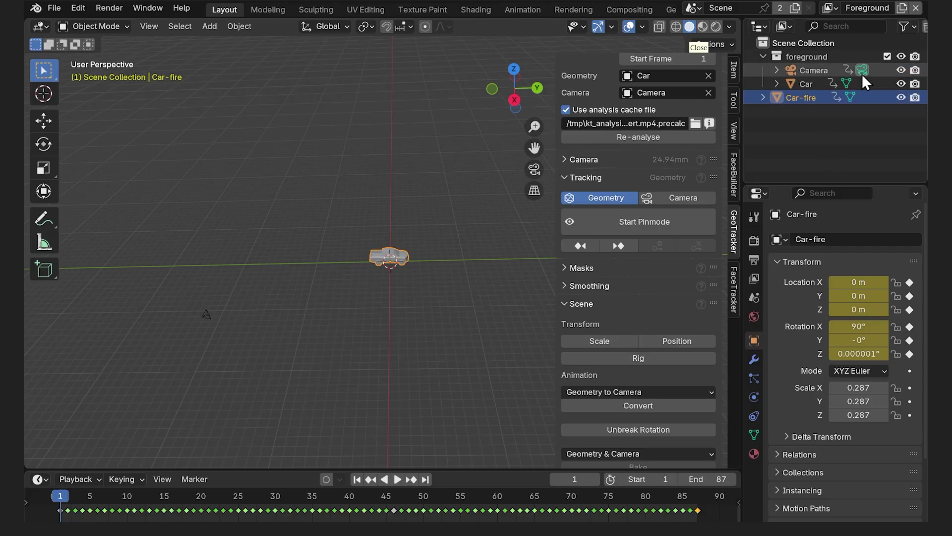
click(901, 83)
- Add Fluid physics to Car-fire and set its type to Flow
click(754, 396)
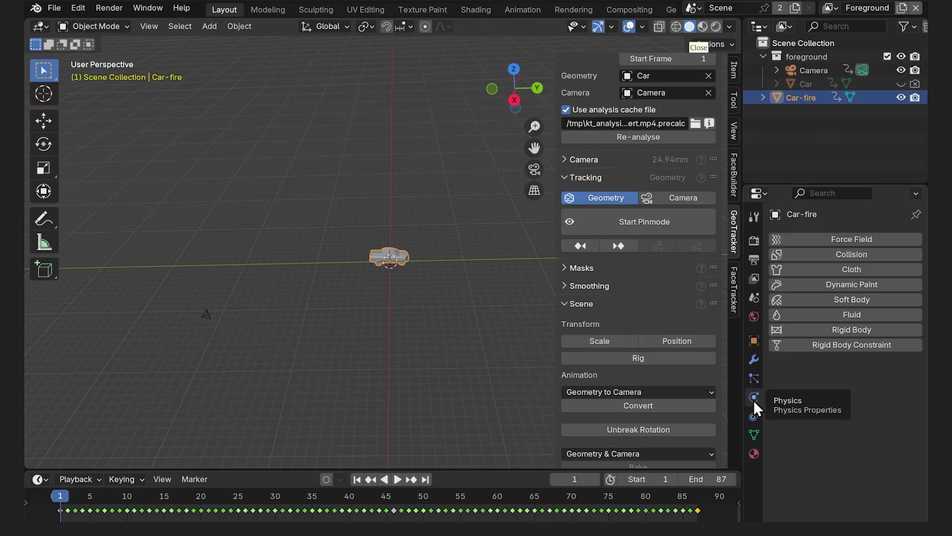
click(848, 316)
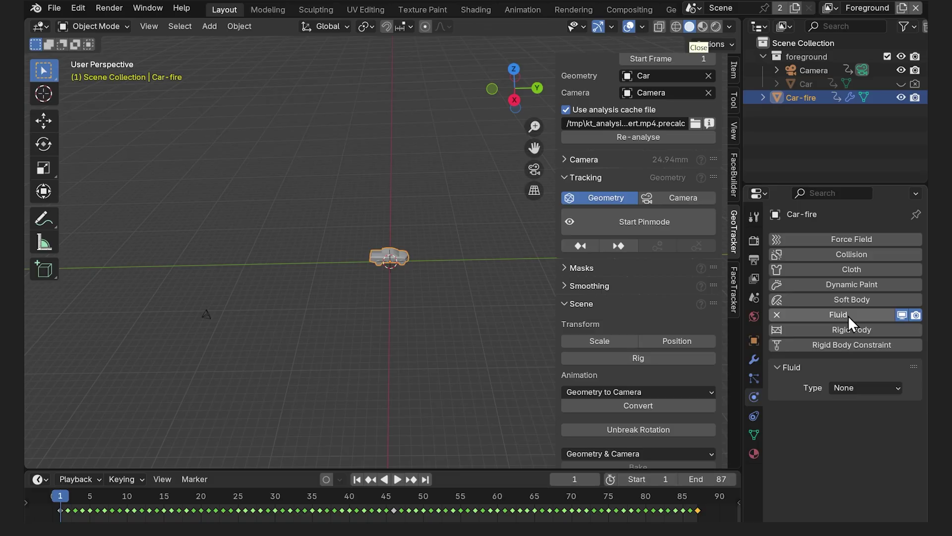
click(858, 387)
click(850, 433)
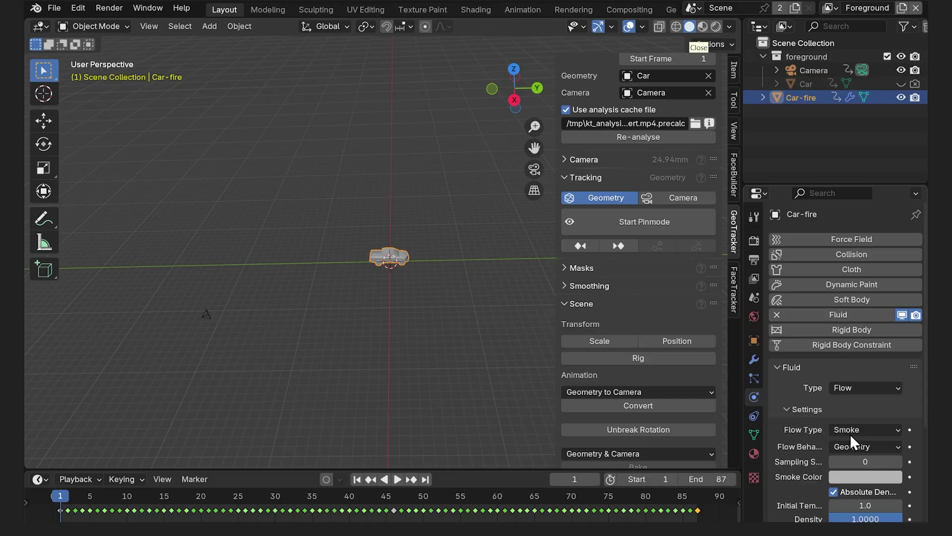
- Add a cube at the world origin and scale it up until it encloses the truck
drag(745, 379, 700, 379)
middle_drag(428, 299, 401, 281)
click(429, 275)
key(shift+a)
mouse_move(264, 271)
click(358, 285)
key(s)
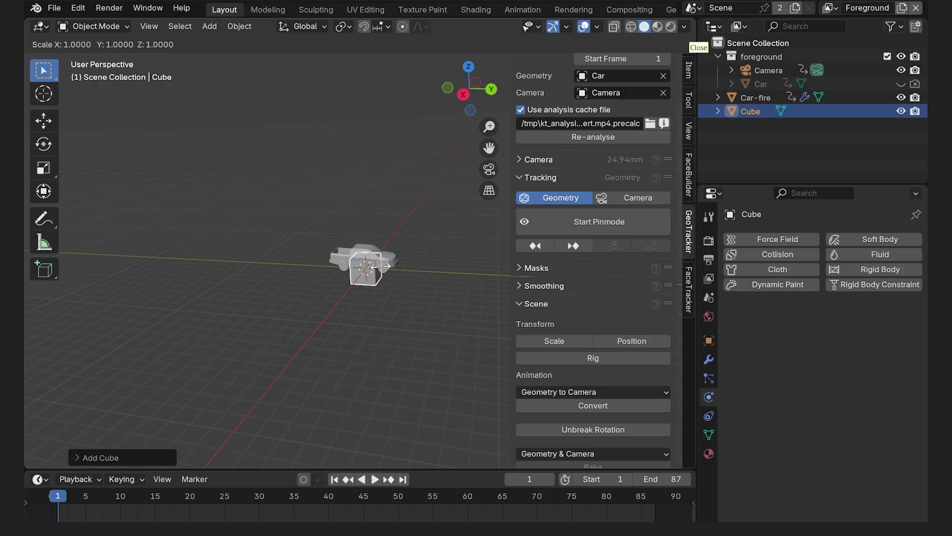
click(418, 262)
- In wireframe display, raise the cube along Z until its base sits just below the truck's wheels
key(shift+z)
middle_drag(463, 205, 403, 290)
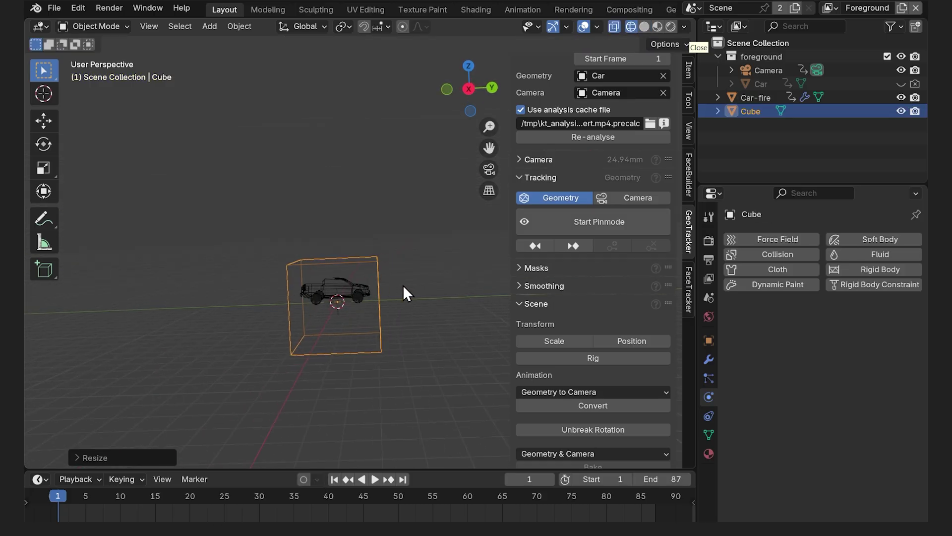
key(g)
key(z)
click(357, 239)
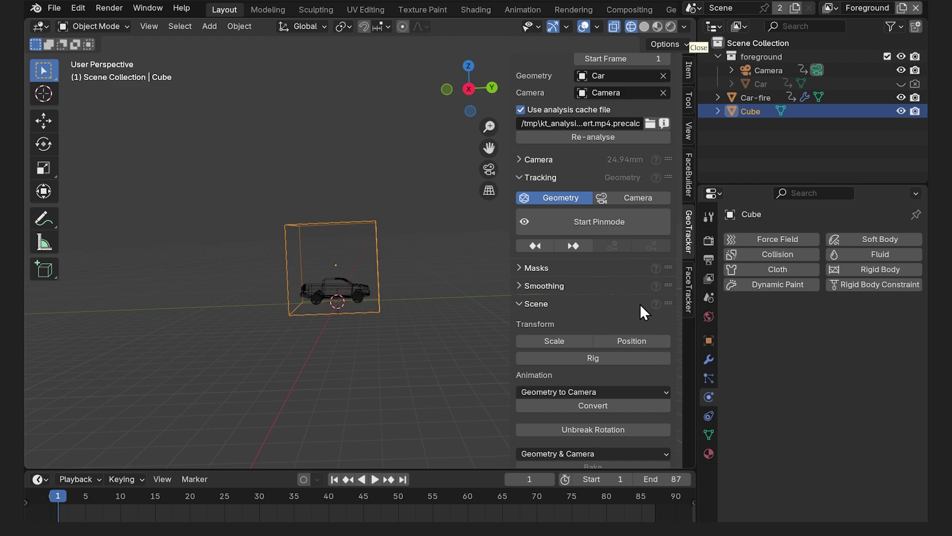
- Add Fluid physics to the cube and set its type to Domain
click(879, 254)
click(831, 325)
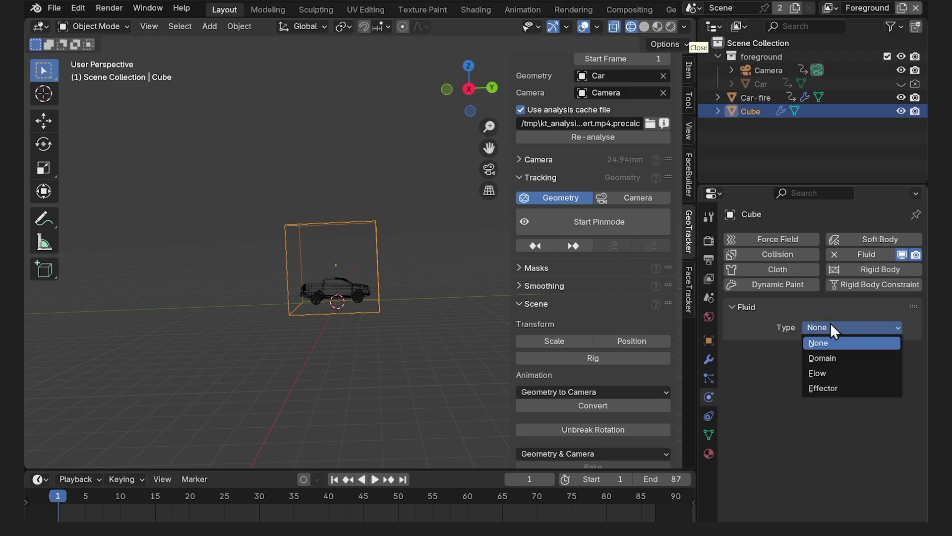
click(829, 355)
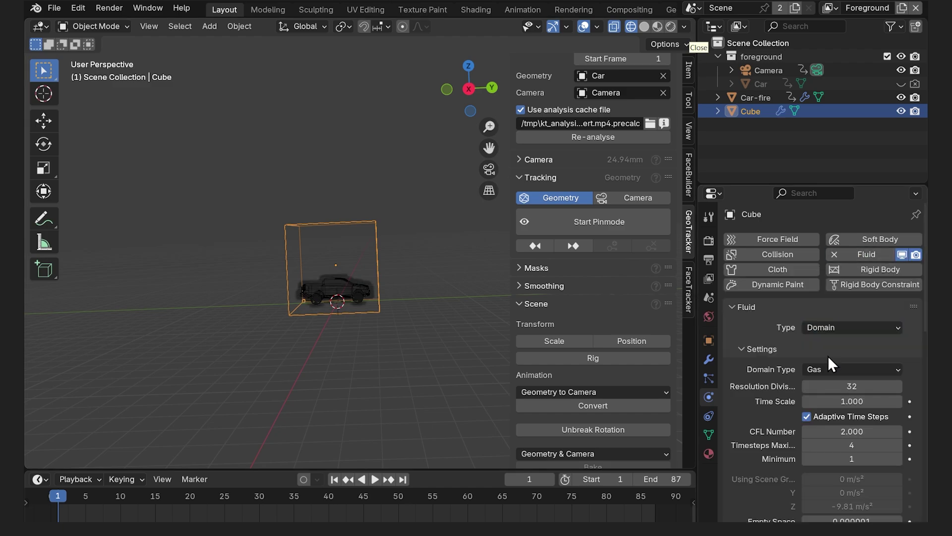
- Open the Car-fire mesh in Edit Mode with solid shading and face selection
scroll(347, 311, up, 6)
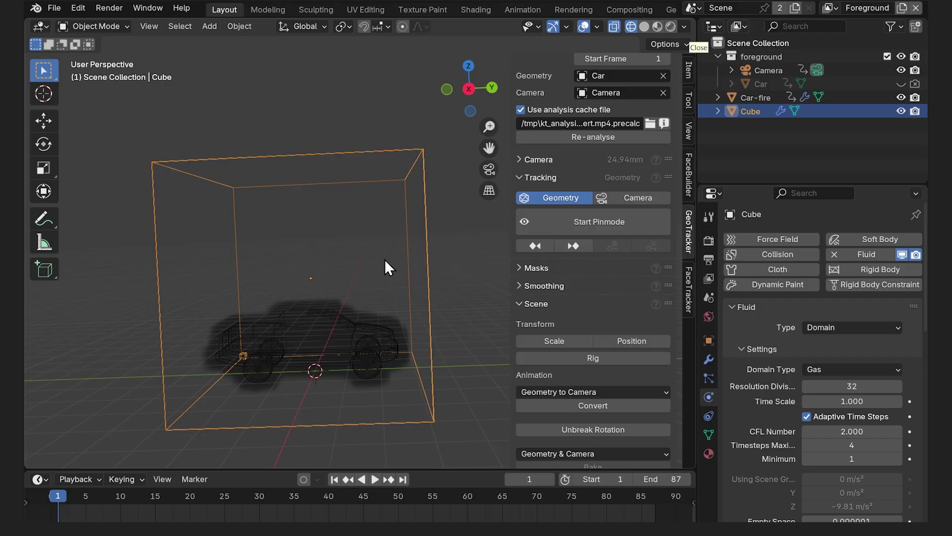
click(393, 318)
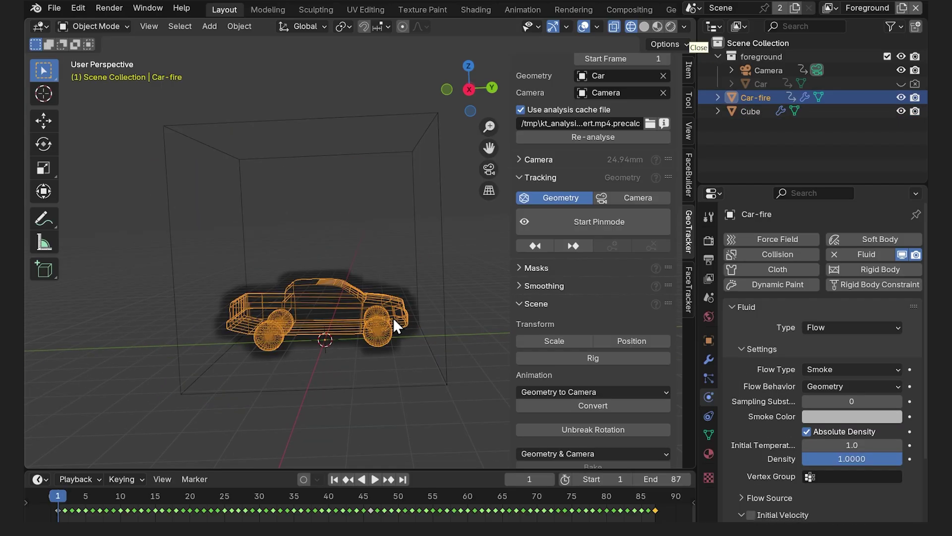
click(643, 26)
key(Tab)
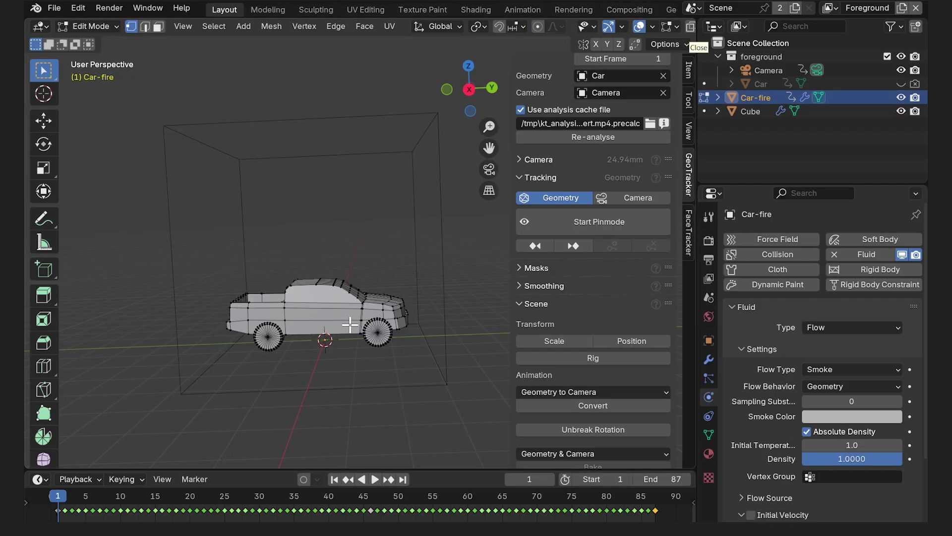
scroll(312, 317, up, 8)
click(159, 26)
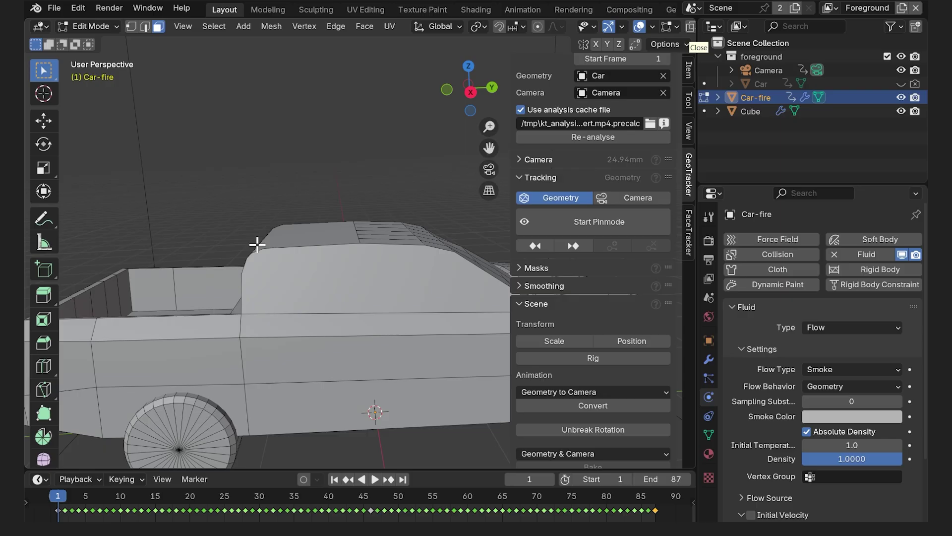
- Select the side and rear faces of the truck's cab and create a vertex group from them
click(324, 286)
middle_drag(291, 334, 419, 346)
shift+click(281, 332)
shift+click(273, 299)
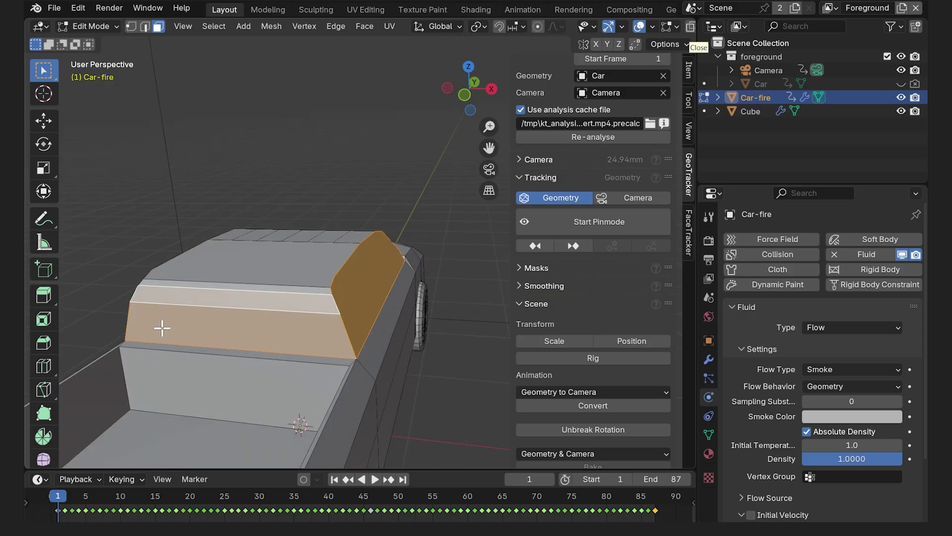
shift+click(270, 353)
middle_drag(162, 327, 316, 357)
scroll(298, 337, down, 6)
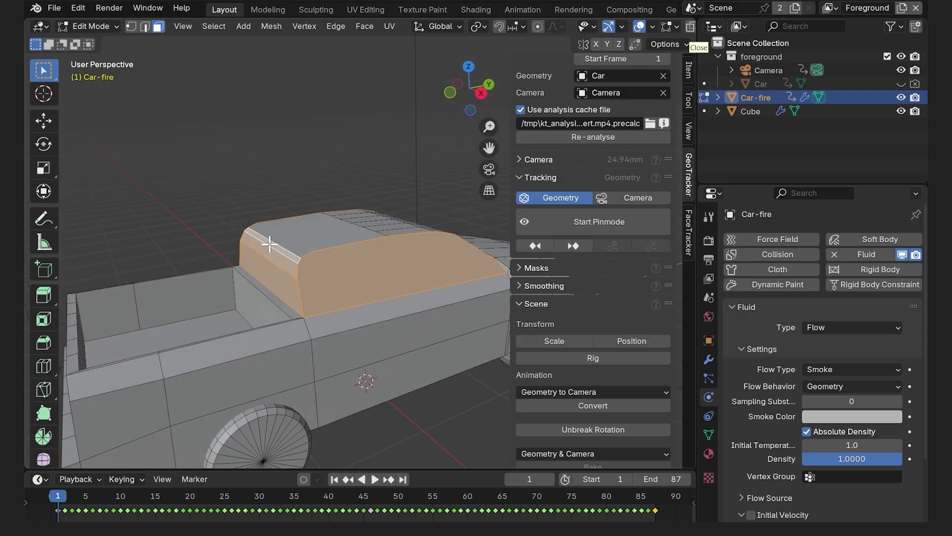
middle_drag(282, 312, 350, 323)
click(709, 434)
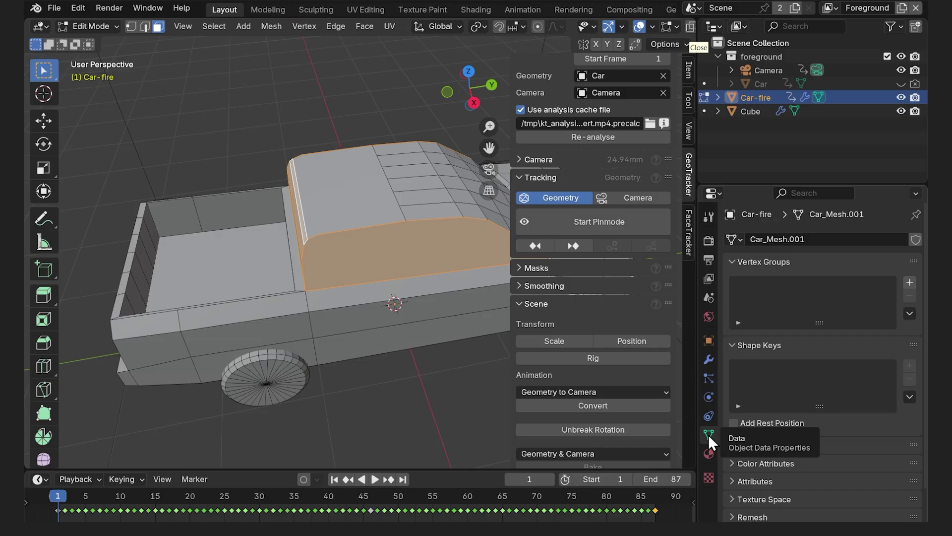
click(910, 282)
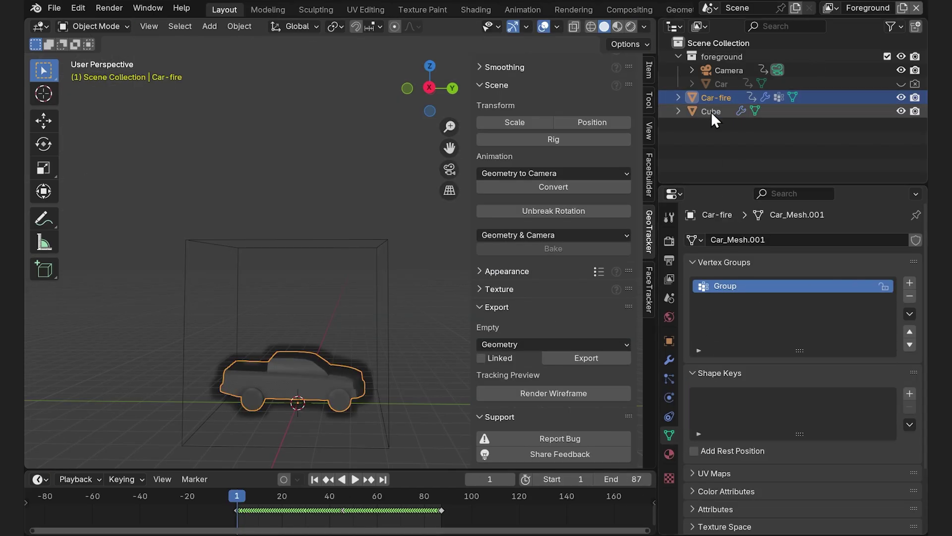
- Rename the cube as Domain
double_click(712, 112)
text(Domain)
key(Return)
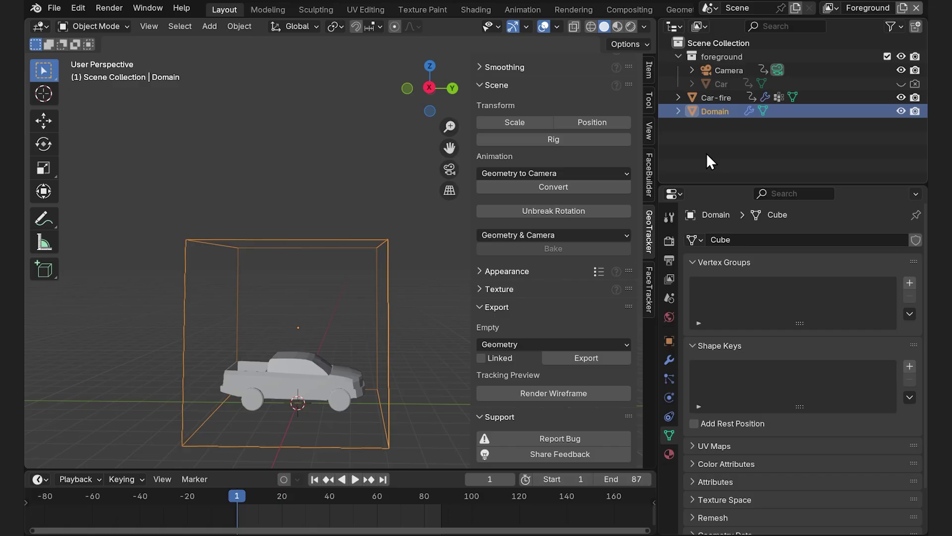
- Set Car-fire's flow type to Fire and limit the emission to the vertex group Group
click(719, 99)
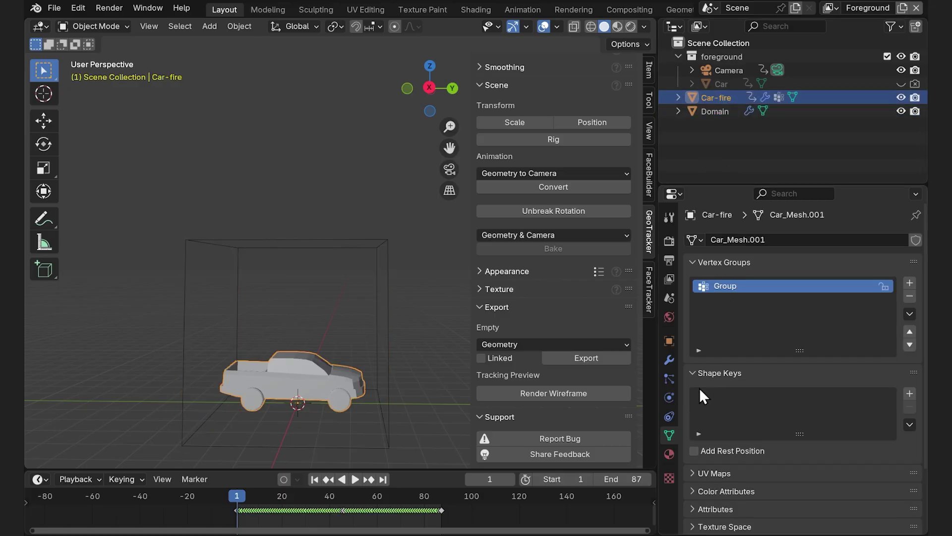
click(670, 397)
scroll(724, 318, down, 3)
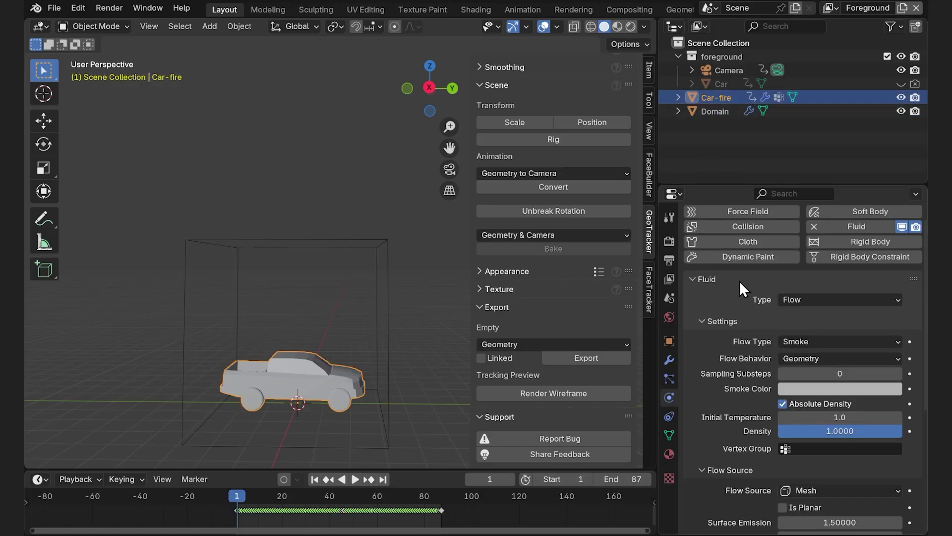
click(798, 313)
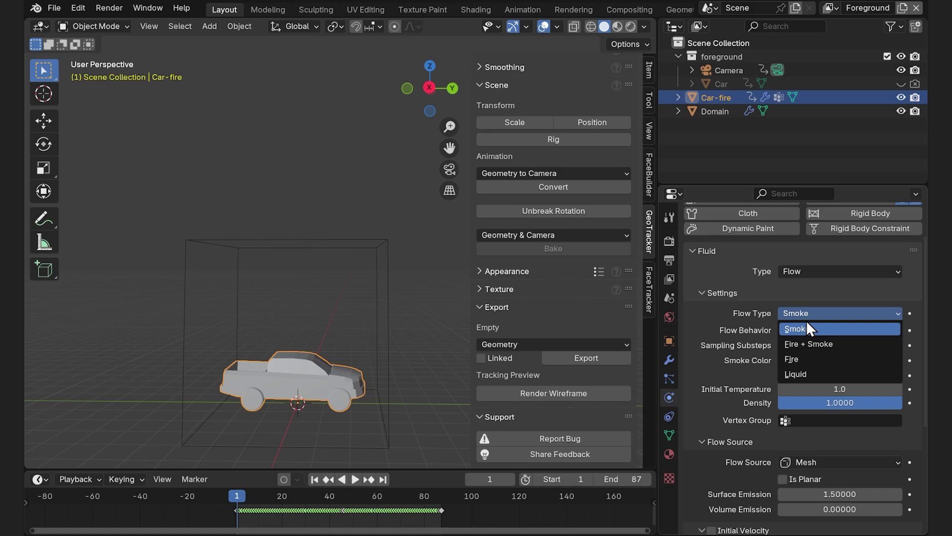
click(801, 359)
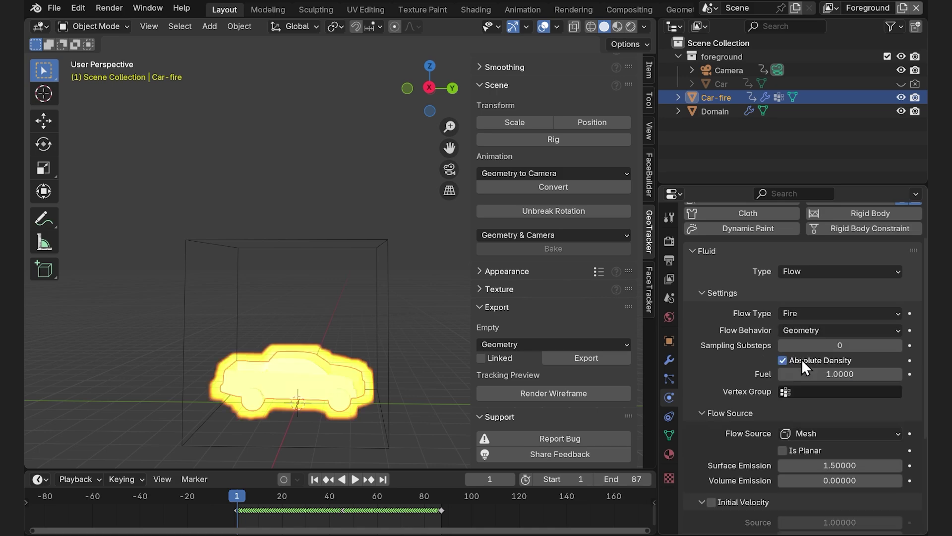
click(828, 391)
click(722, 414)
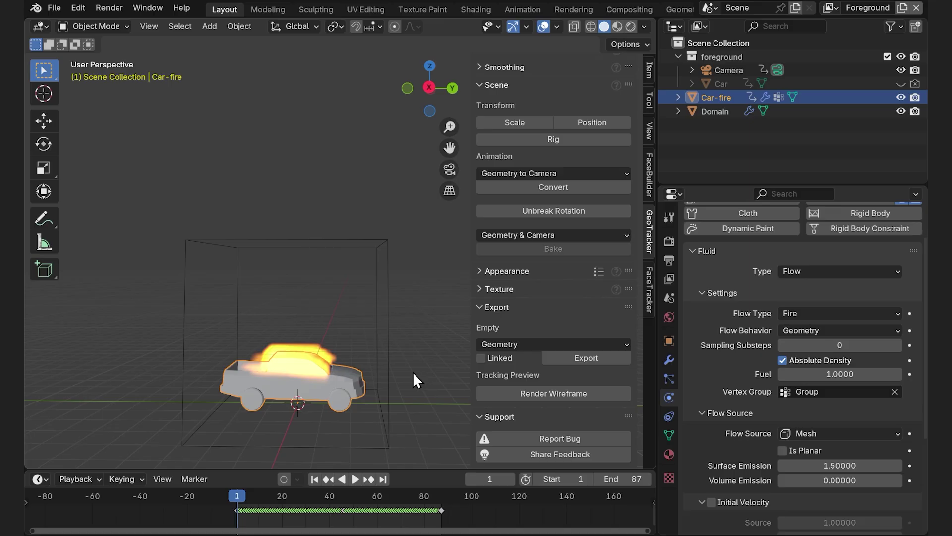
- Set Car-fire's flow behavior to Inflow and its surface emission to 1.2
click(808, 332)
click(802, 342)
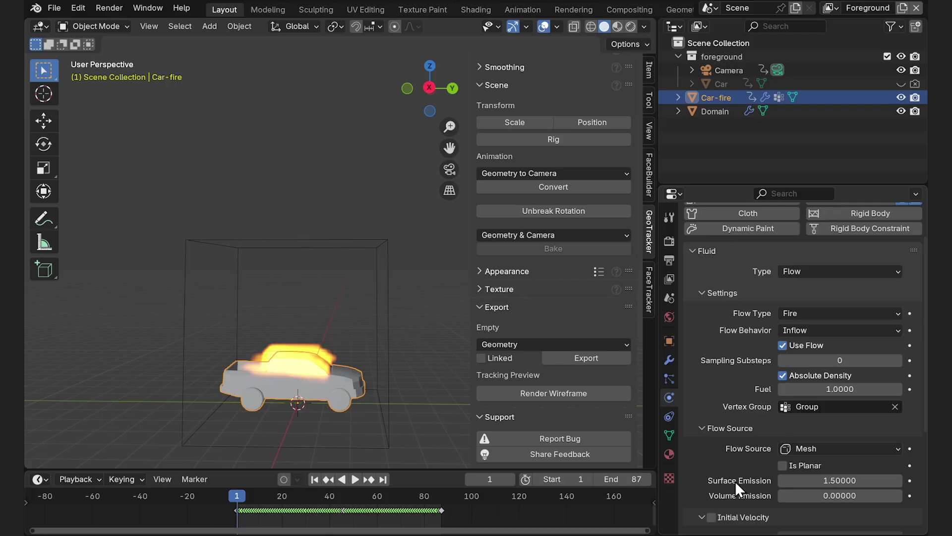
scroll(735, 481, down, 1)
scroll(351, 410, up, 4)
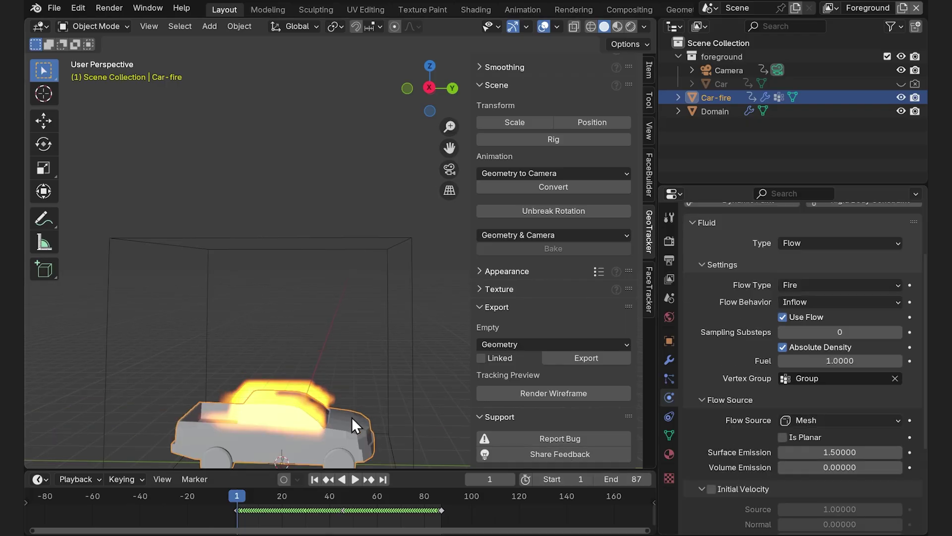
click(853, 450)
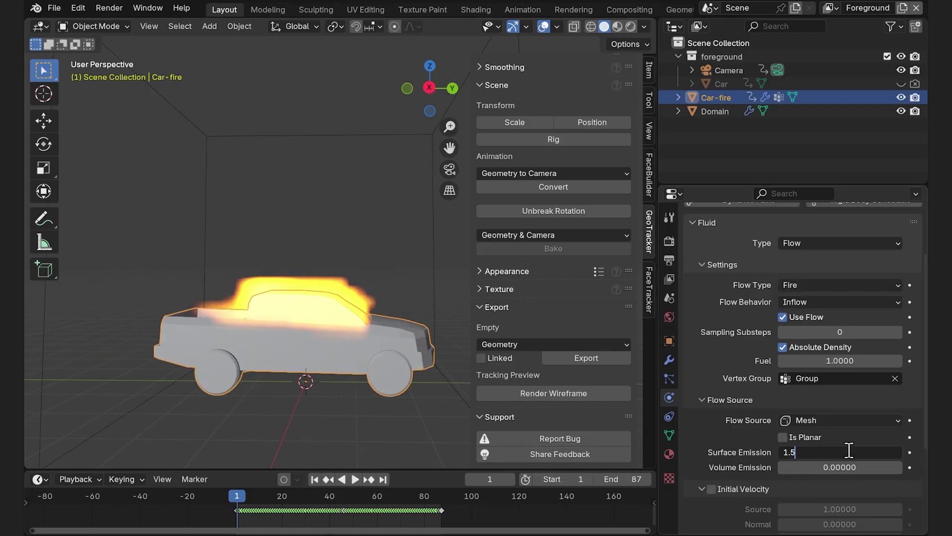
key(BackSpace)
text(2)
key(Return)
- Play the fire simulation to preview the flames around the cab, and return to frame 1
key(space)
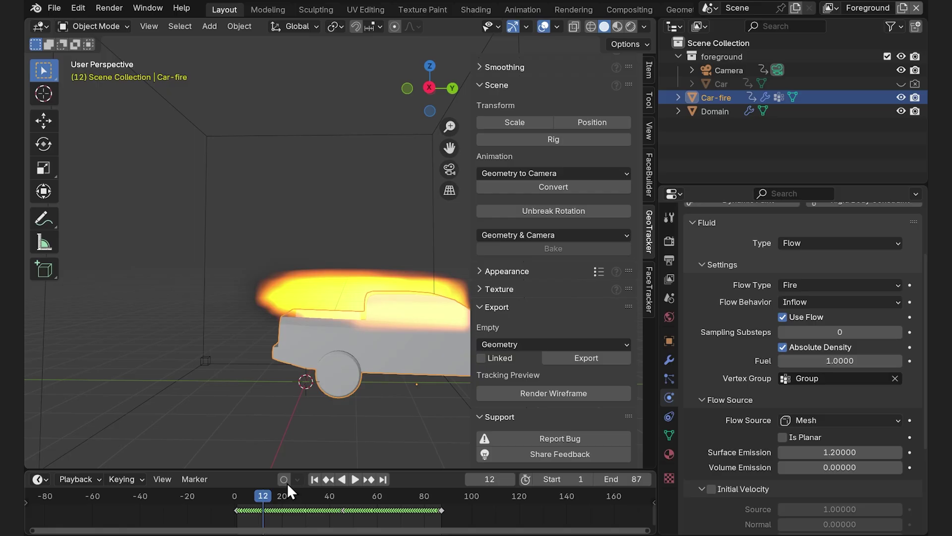
scroll(382, 397, down, 5)
drag(250, 498, 237, 510)
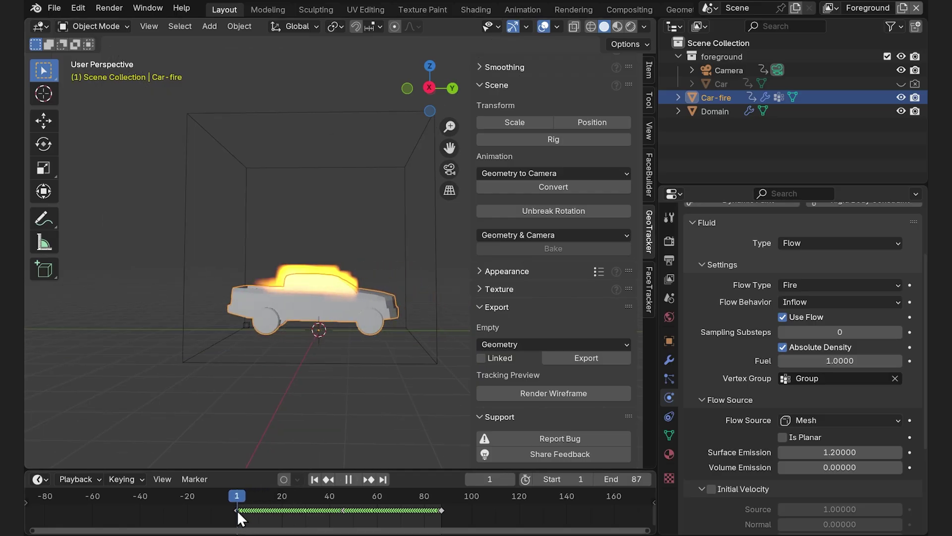
key(space)
- Enable Initial Velocity for Car-fire's flow and set its Y component to -3 m/s
scroll(741, 425, down, 5)
scroll(730, 426, down, 1)
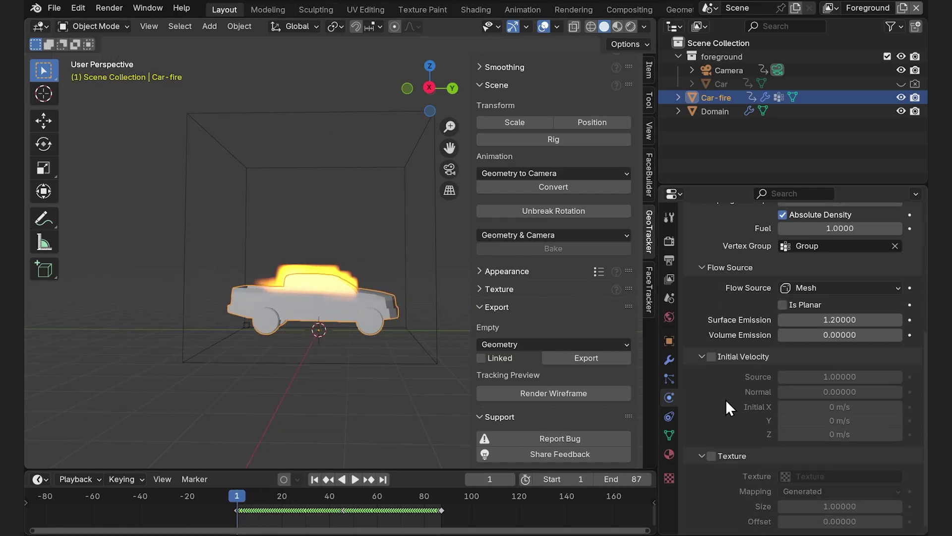
click(710, 356)
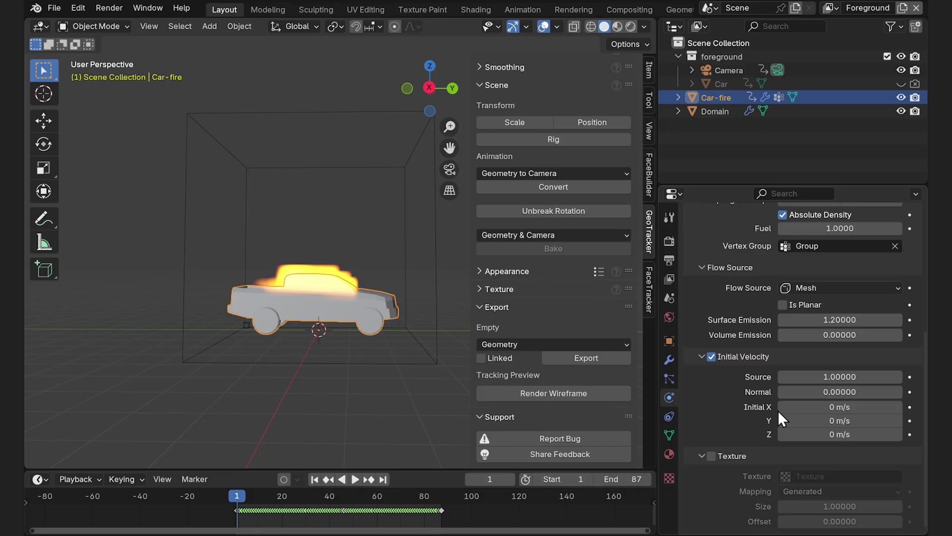
click(826, 421)
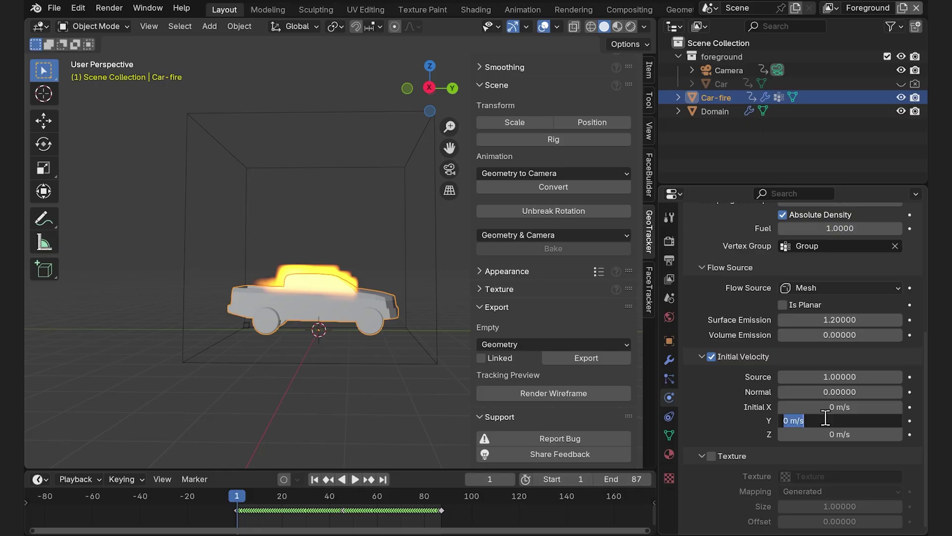
text(-3)
key(Return)
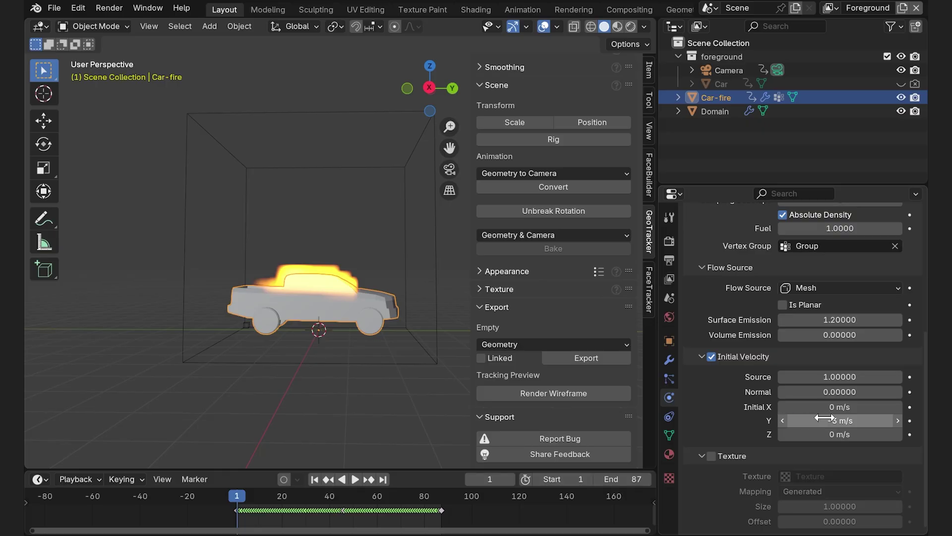
- Set the X component of Car-fire's initial flow velocity to 1 m/s
click(816, 407)
text(1)
key(Return)
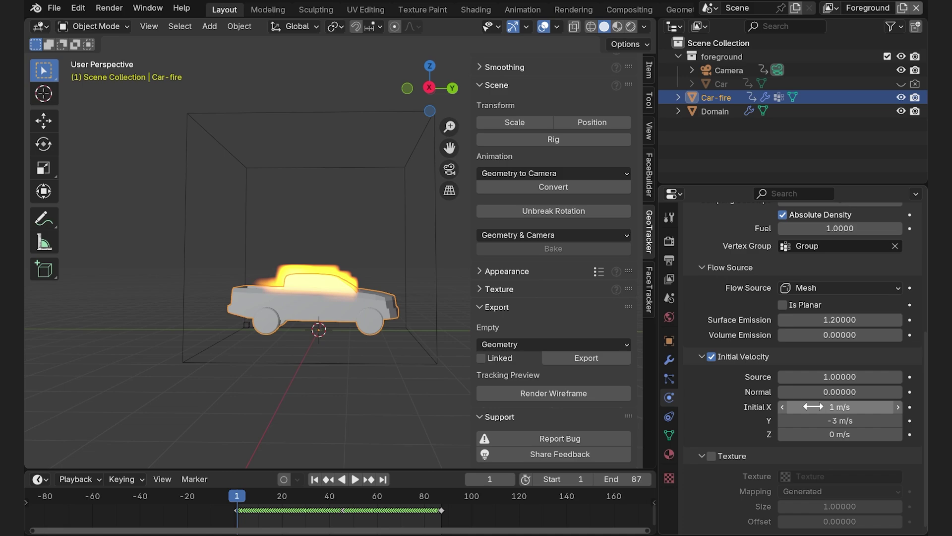
- Enable Texture for Car-fire's flow and create a new fluid texture of type Clouds
mouse_move(362, 392)
middle_down()
mouse_move(336, 389)
mouse_move(283, 358)
mouse_move(347, 372)
middle_up()
click(711, 457)
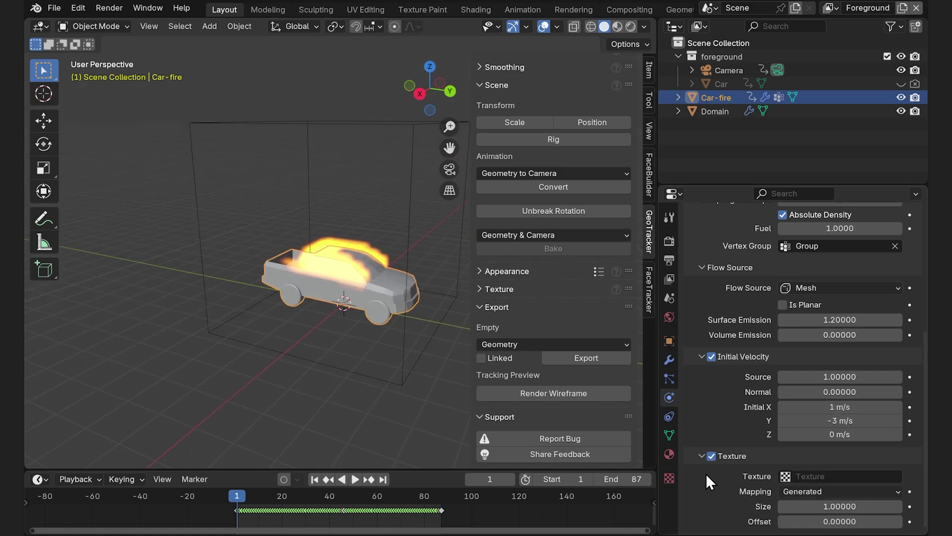
click(668, 478)
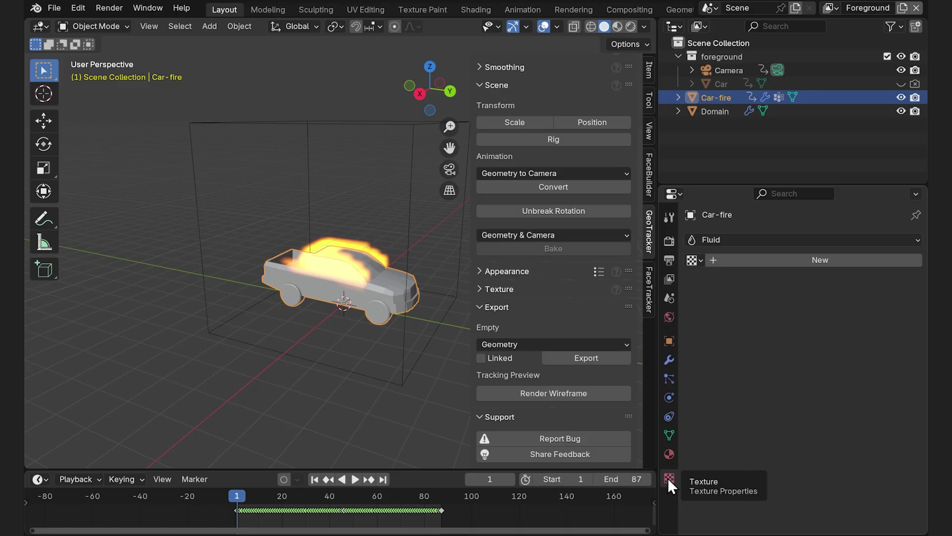
click(746, 261)
click(826, 279)
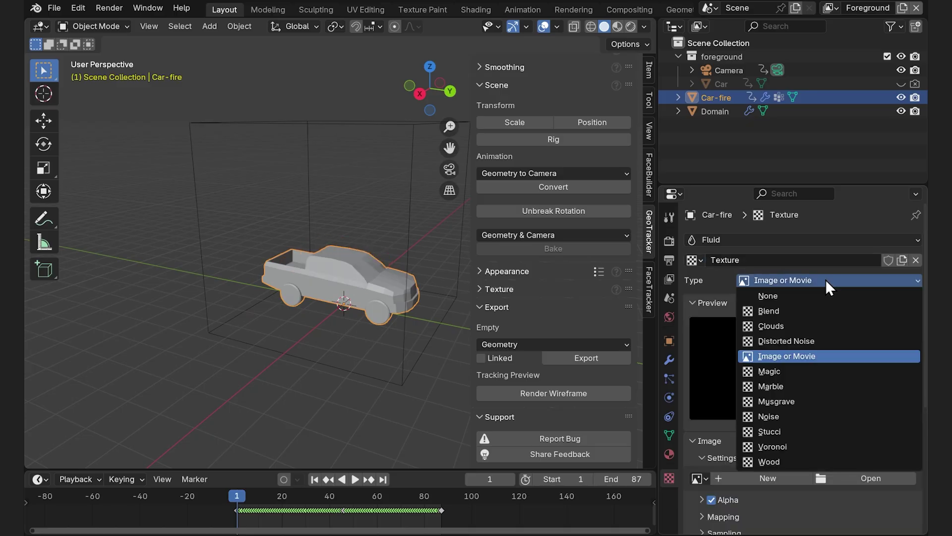
click(771, 325)
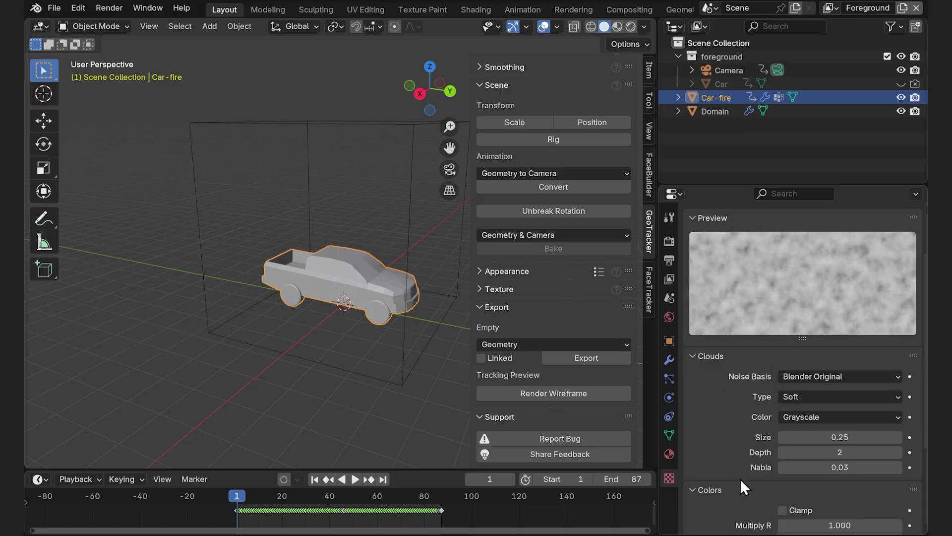
- Adjust the contrast of Car-fire's Clouds texture and set the flow's fuel to 0.5
mouse_move(861, 438)
mouse_down()
mouse_move(828, 439)
mouse_move(861, 438)
mouse_up()
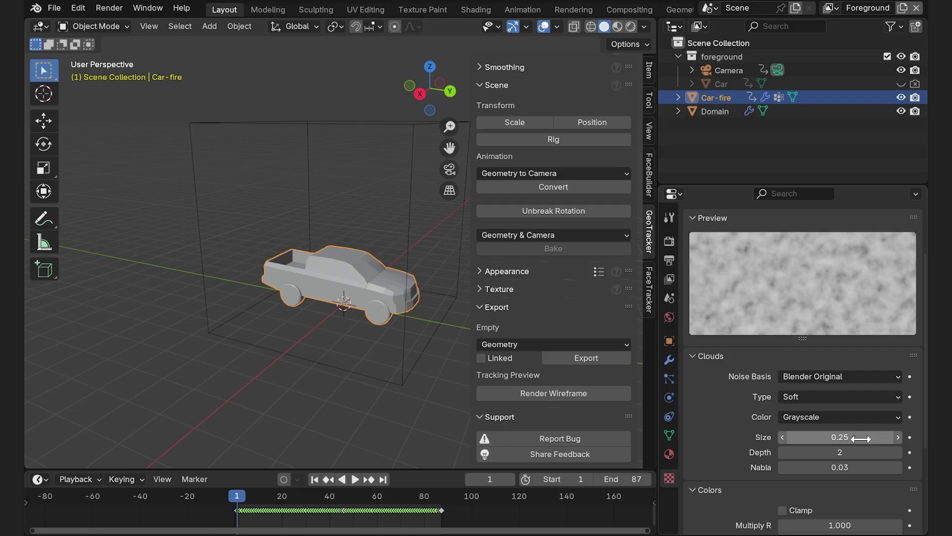
scroll(716, 397, down, 2)
click(711, 327)
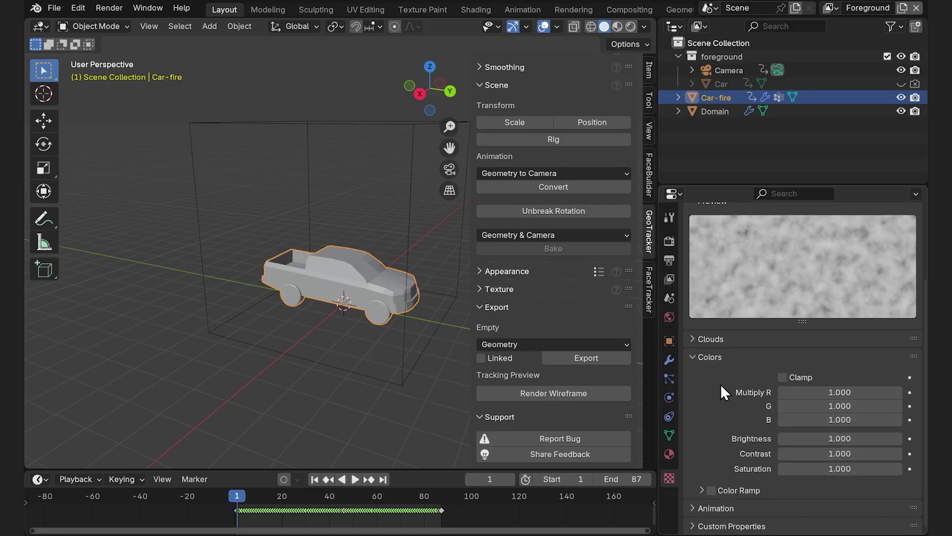
drag(824, 456, 814, 453)
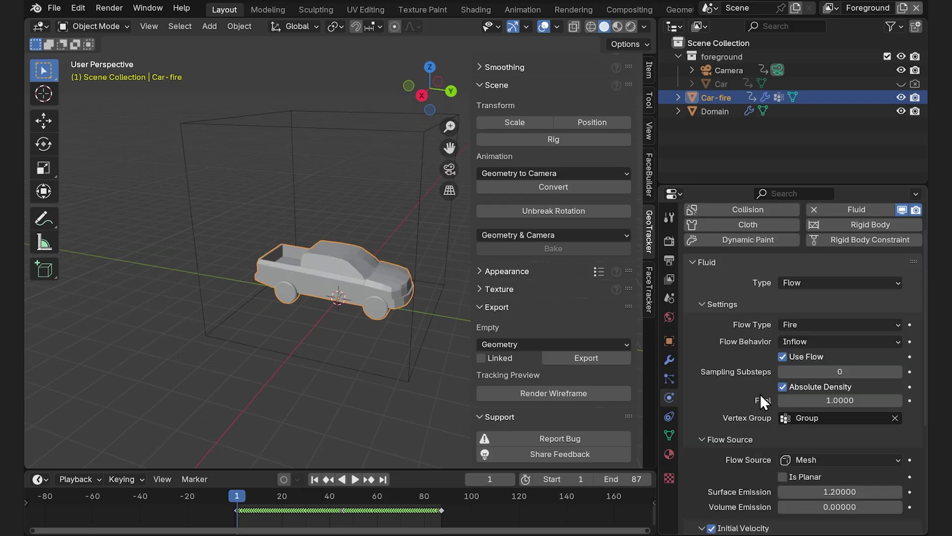
click(842, 401)
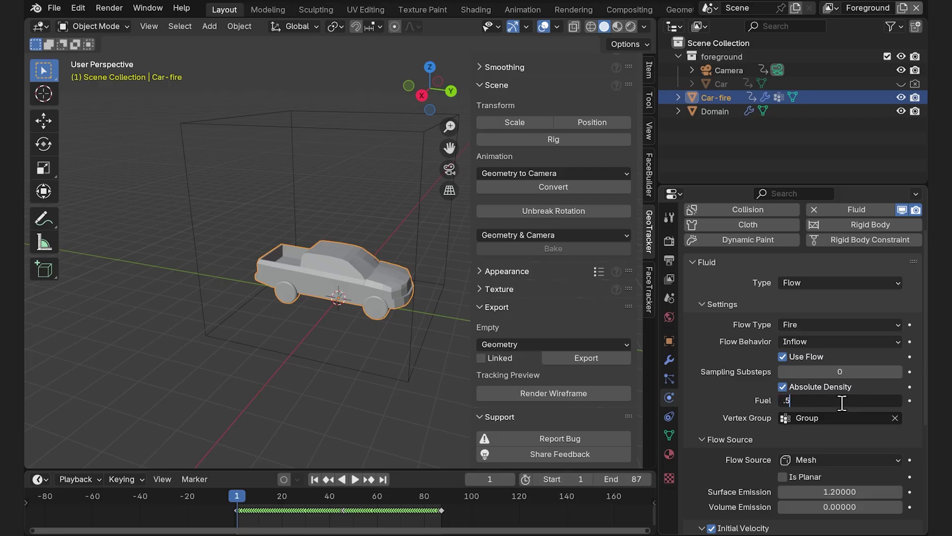
key(Return)
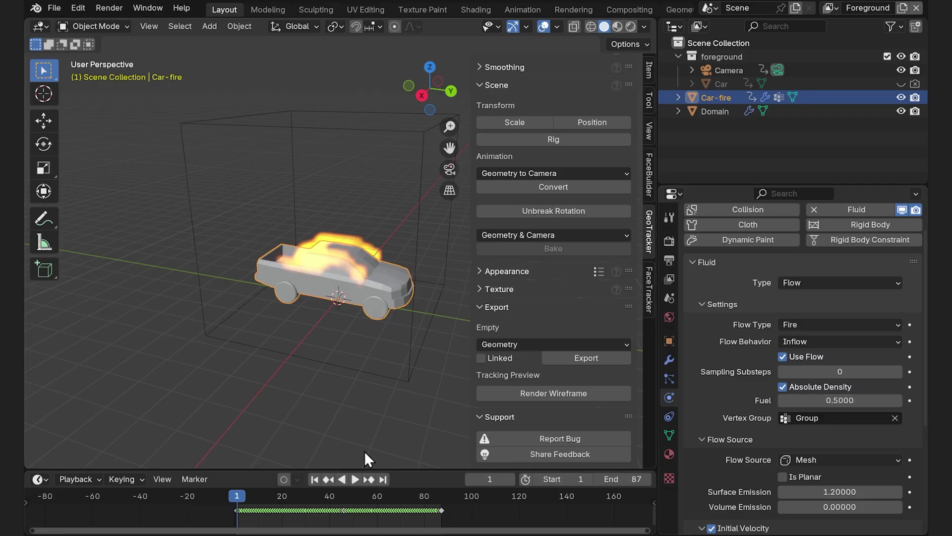
- Enable Adaptive Domain in the fluid settings of the Domain object
click(715, 113)
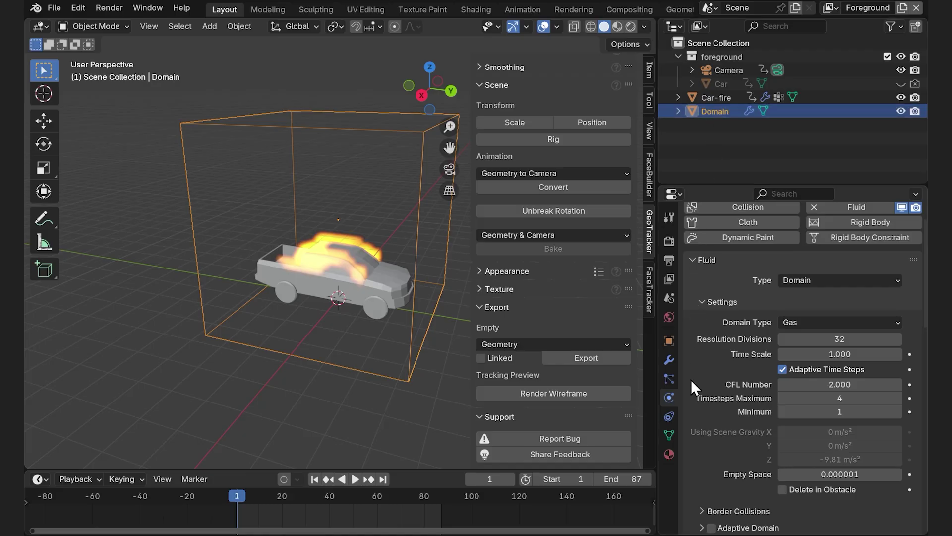
scroll(691, 379, down, 3)
click(711, 472)
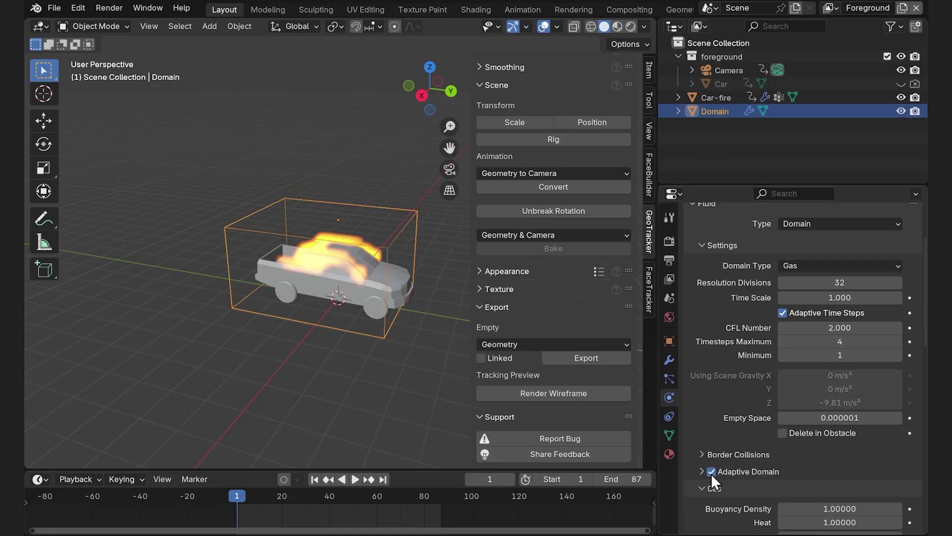
- Play the simulation to check how the adaptive domain follows the truck, and return to frame 1
key(space)
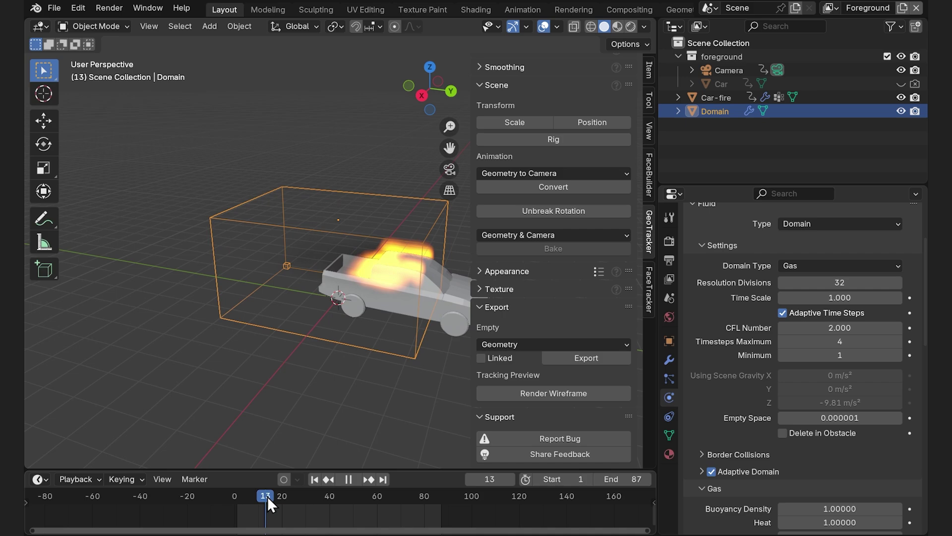
drag(273, 496, 239, 501)
key(space)
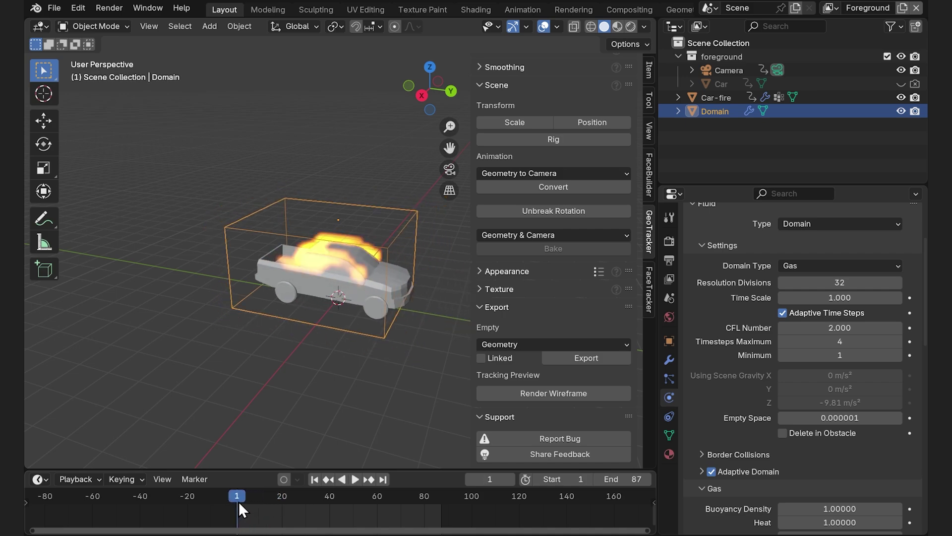
- Export a linked empty from the tracked Car geometry with GeoTracker
click(280, 287)
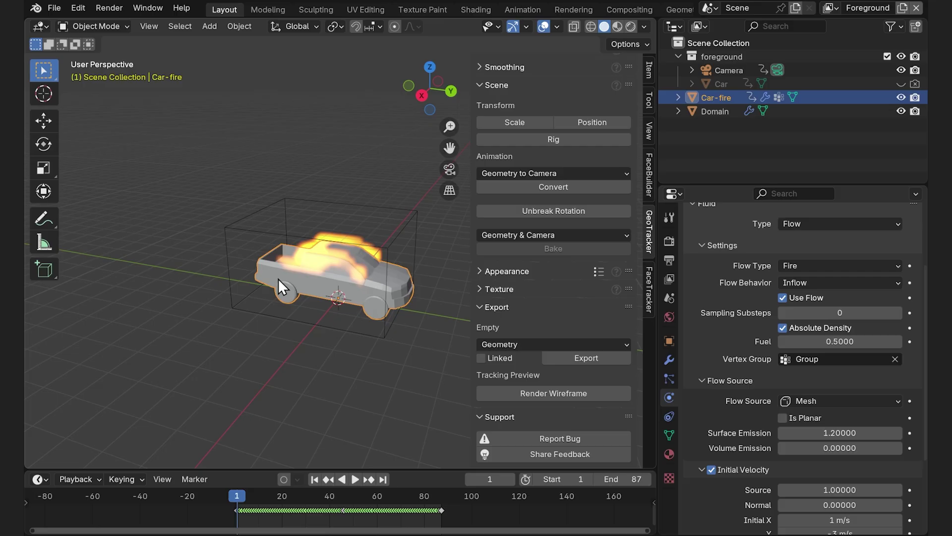
click(727, 83)
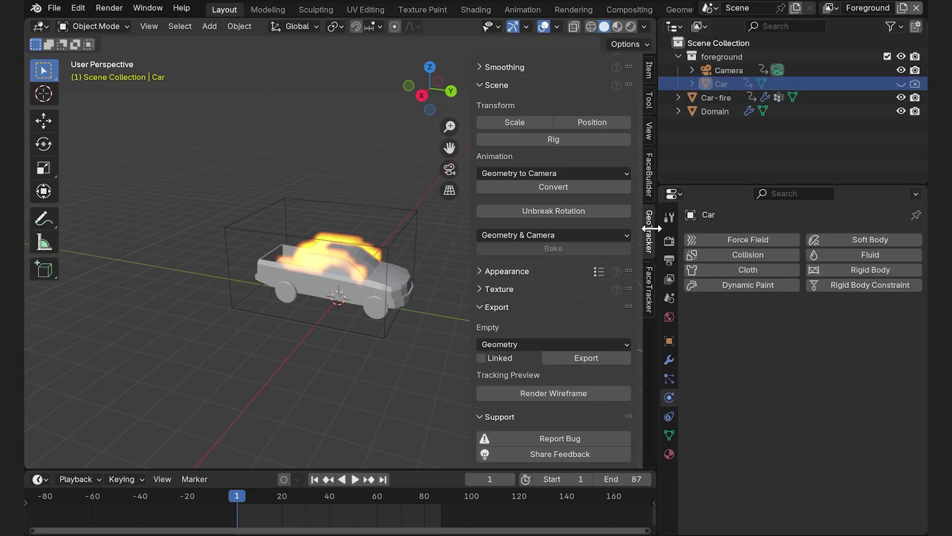
click(480, 357)
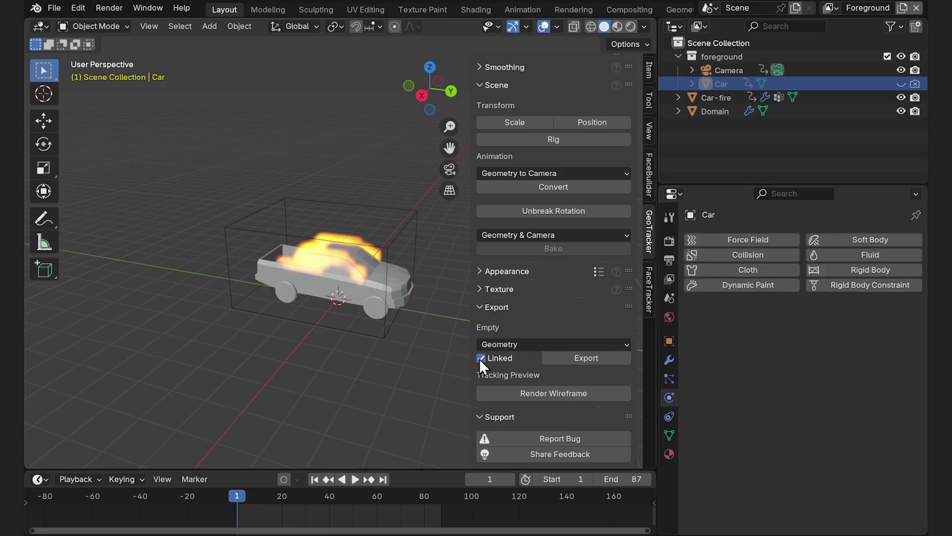
click(575, 357)
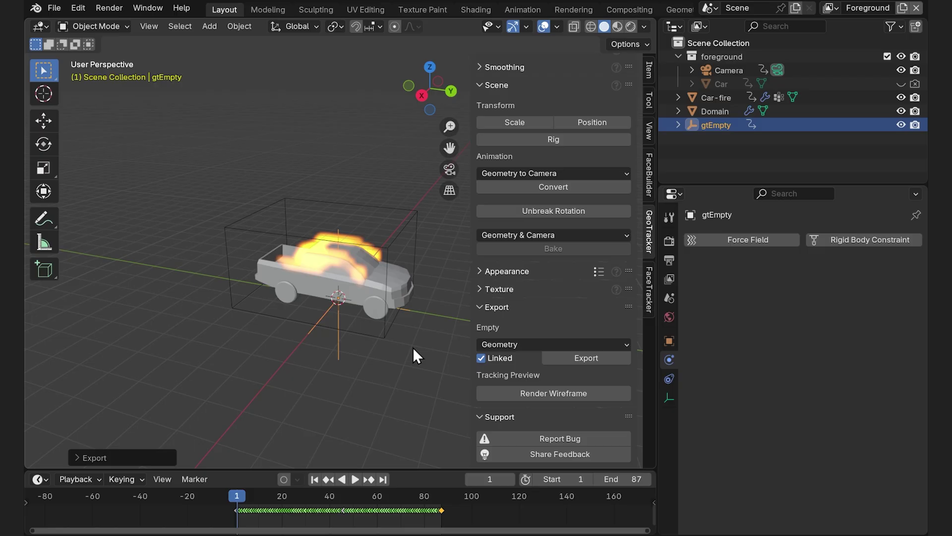
- Parent the Domain box to the exported empty using Object (Keep Transform)
click(309, 315)
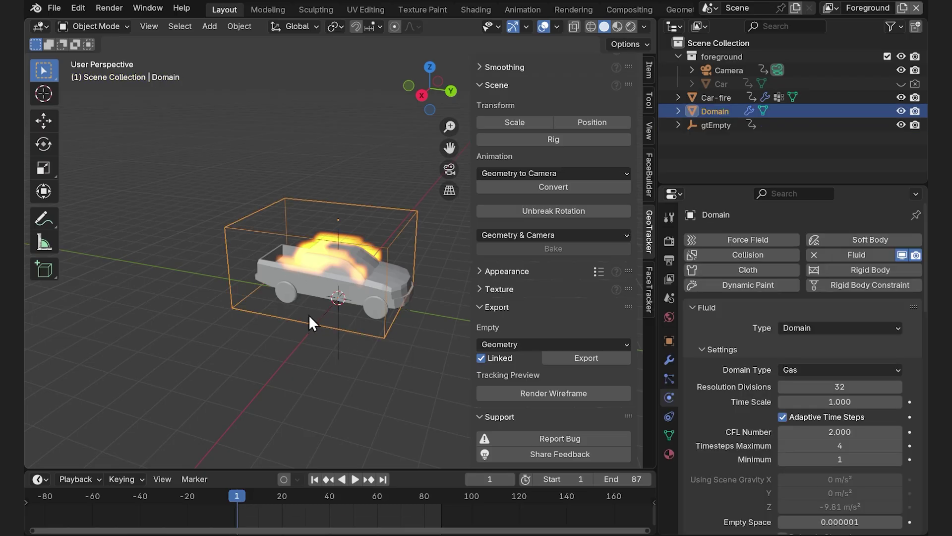
shift+click(338, 353)
key(ctrl+p)
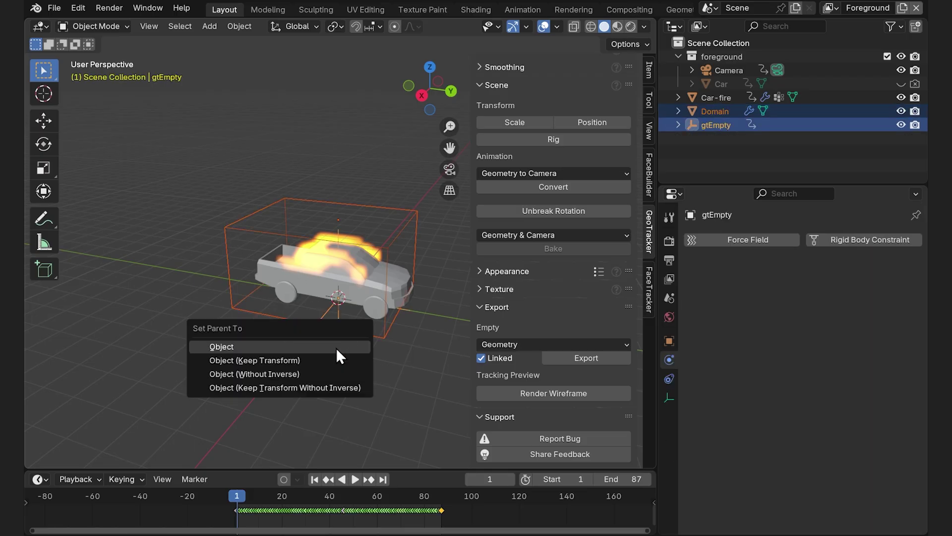
click(288, 358)
- Play the simulation to check that the domain travels with the truck, and return to frame 2
key(space)
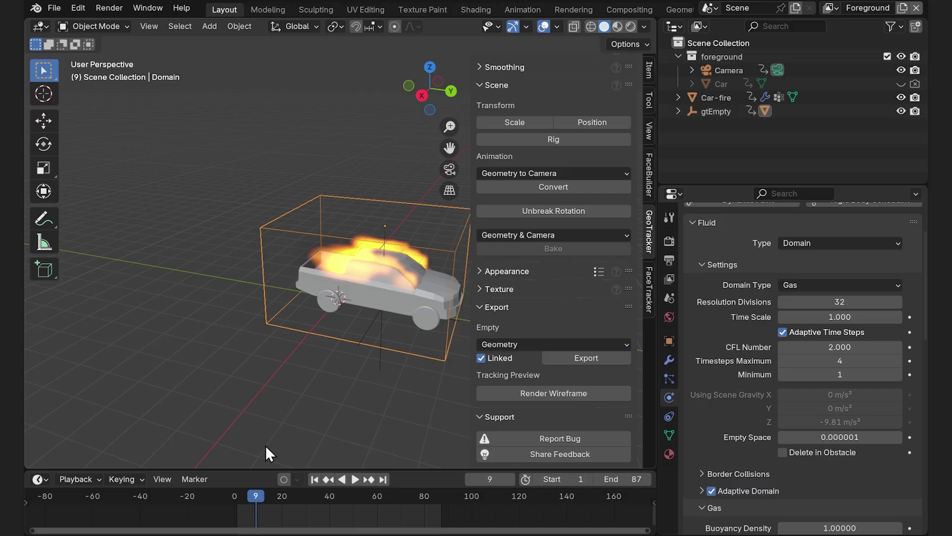
key(space)
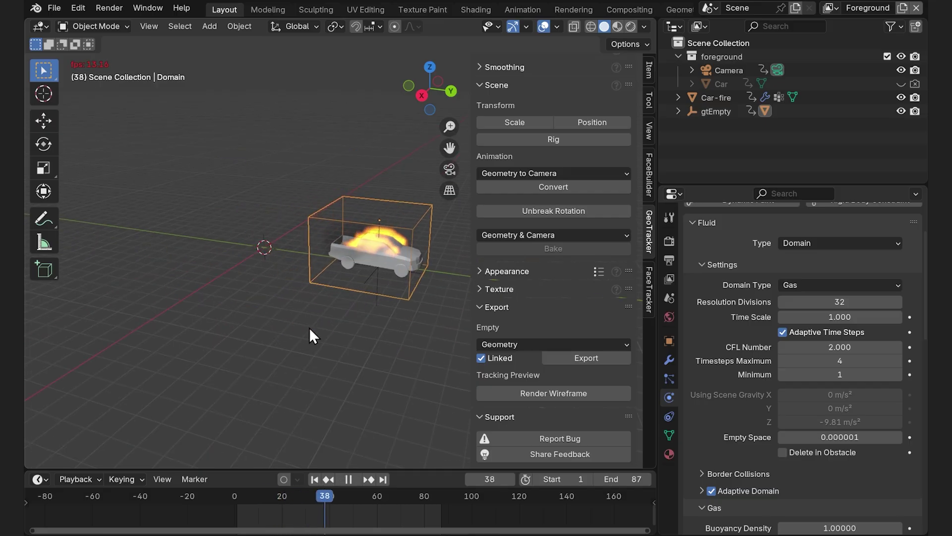
scroll(296, 275, up, 2)
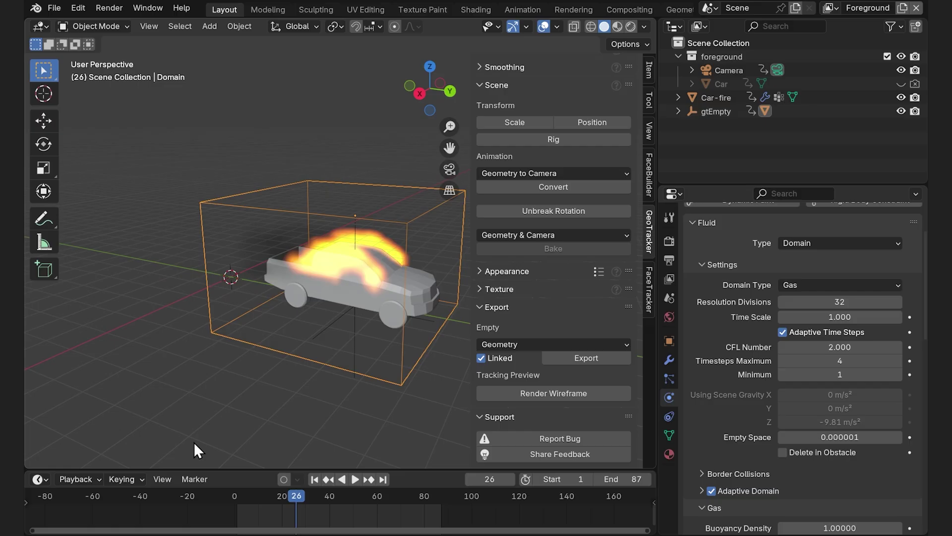
drag(251, 495, 239, 495)
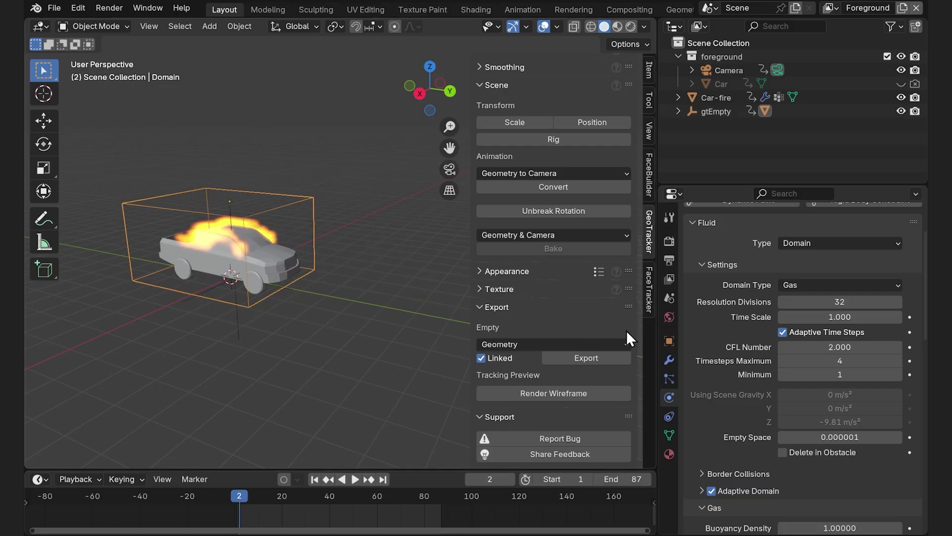
- Set the Domain's gas vorticity to 0.1 and replay the simulation from the start
scroll(708, 441, down, 4)
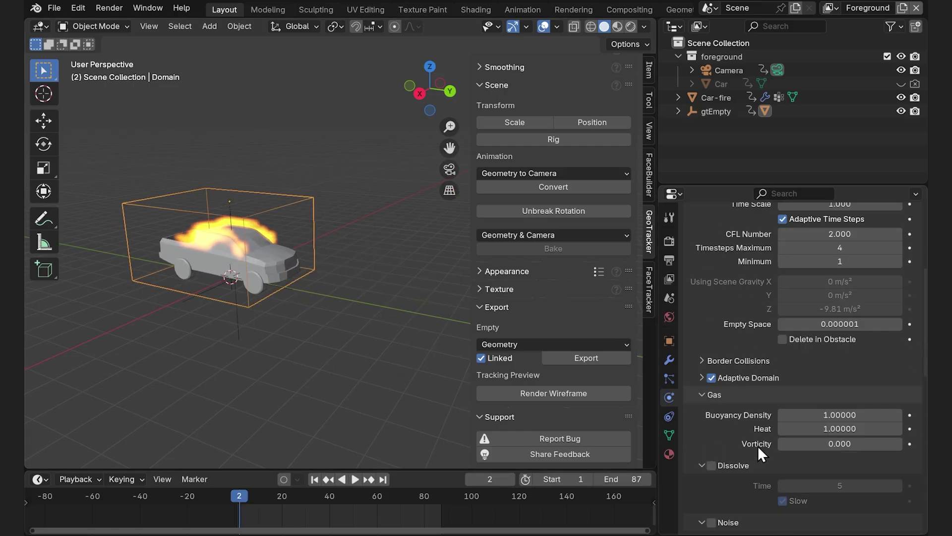
click(851, 444)
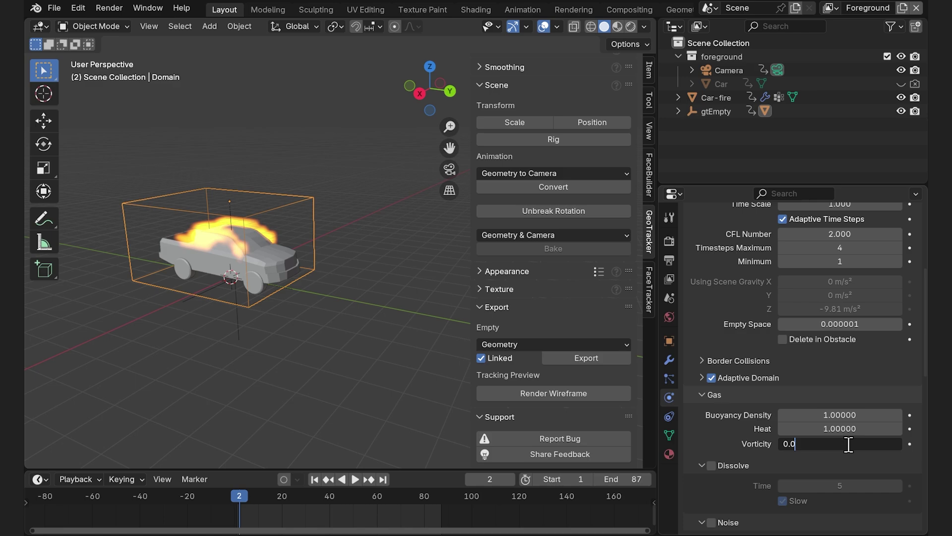
text(1)
key(Return)
key(shift+Left)
key(space)
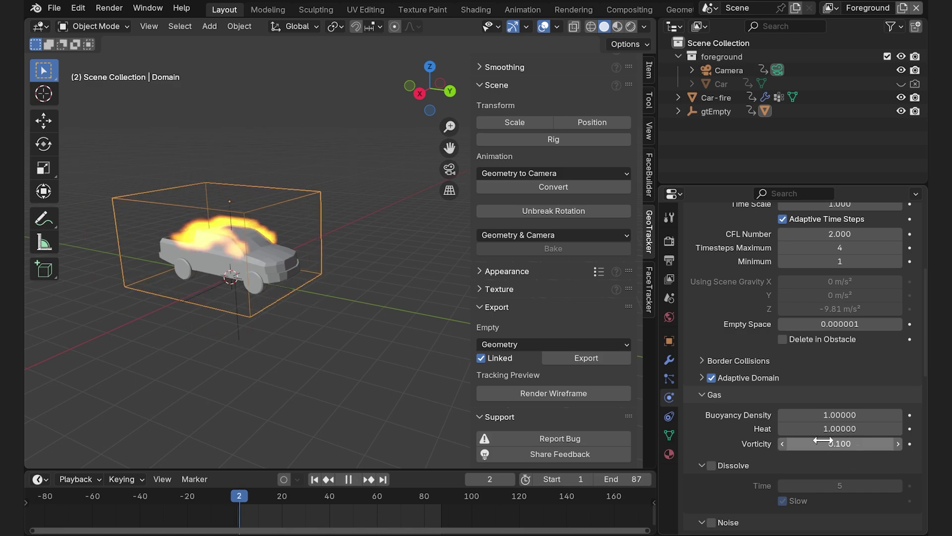
key(space)
- Set the Domain's gas heat to 0.7 and replay the simulation from near its start
click(826, 429)
text(.0.7)
key(Return)
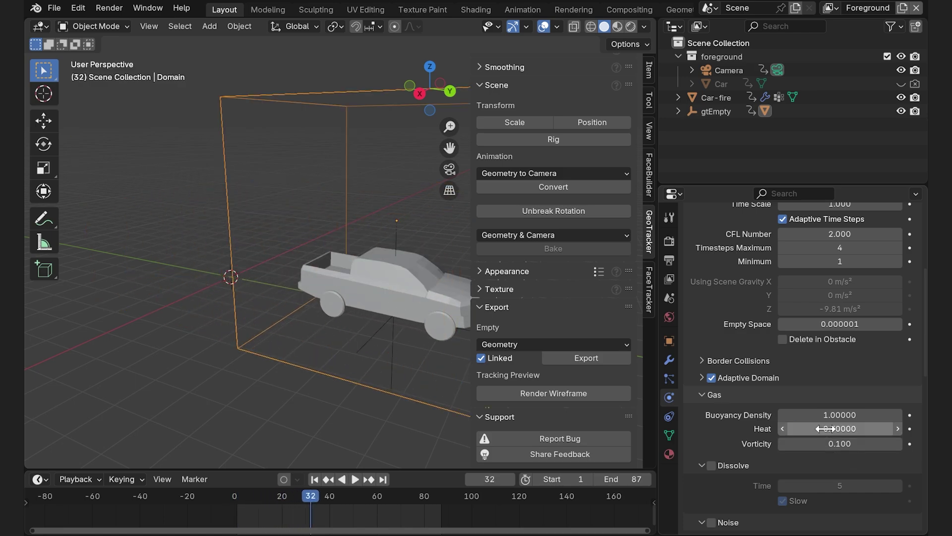
click(248, 499)
key(space)
key(space)
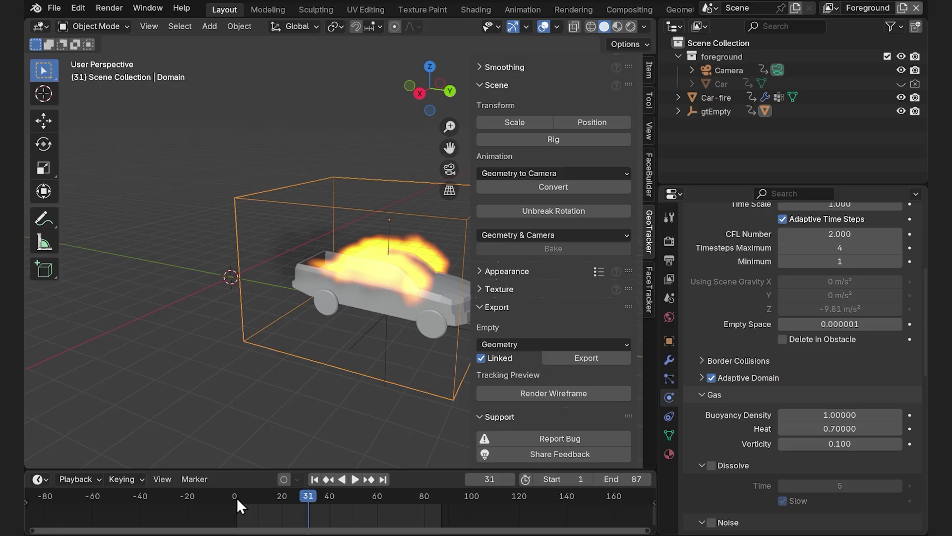
- Enable Noise for the Domain's gas simulation and inspect the flames at frame 23
scroll(718, 427, down, 5)
scroll(712, 414, down, 2)
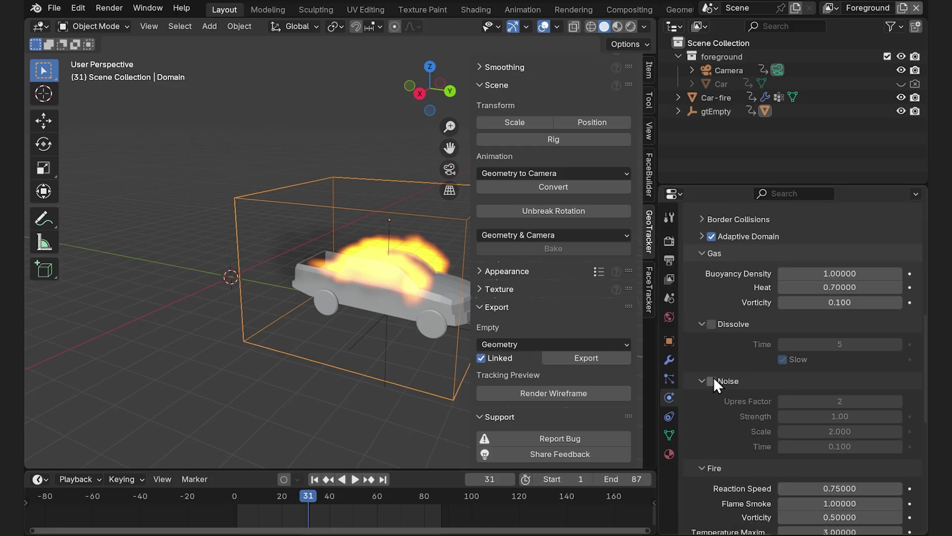
click(712, 380)
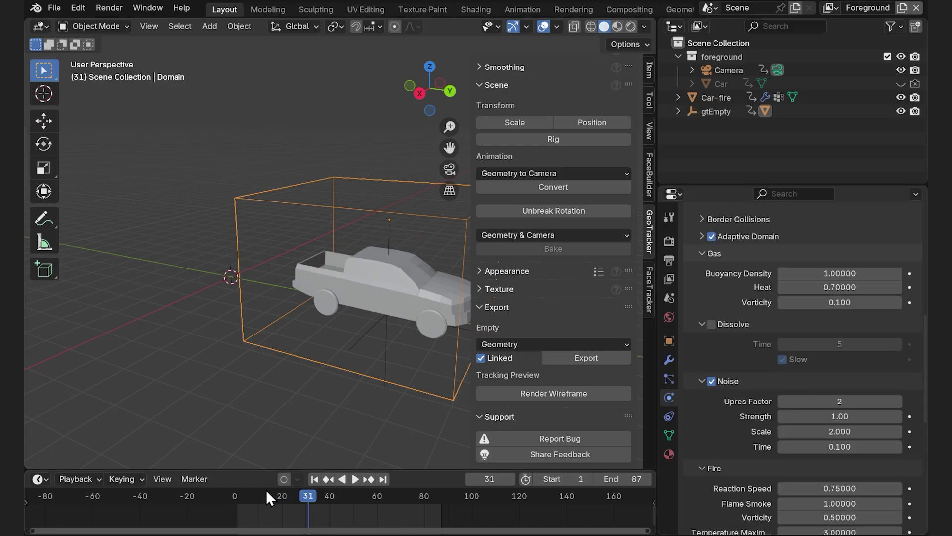
drag(265, 489, 289, 492)
scroll(306, 288, up, 4)
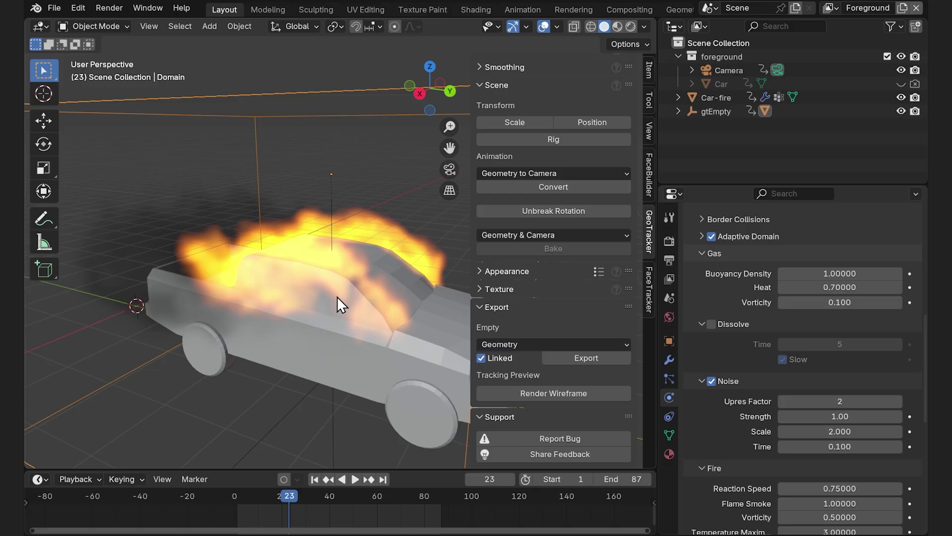
- Set the Domain's noise strength to 0.3
scroll(819, 397, down, 2)
click(819, 387)
key(Return)
- Replay the simulation from near the start to examine the noisy flames on the truck, stopping at frame 59
click(240, 495)
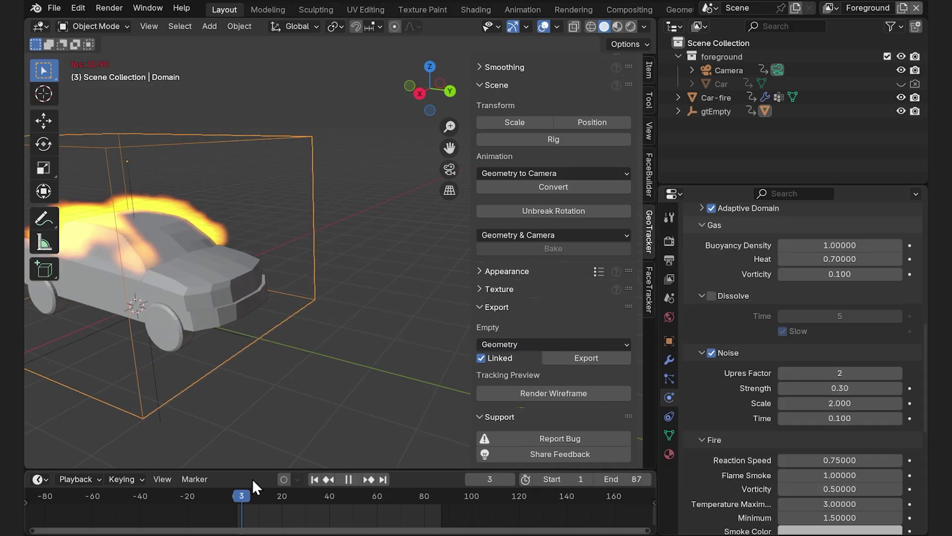
key(space)
scroll(267, 348, down, 5)
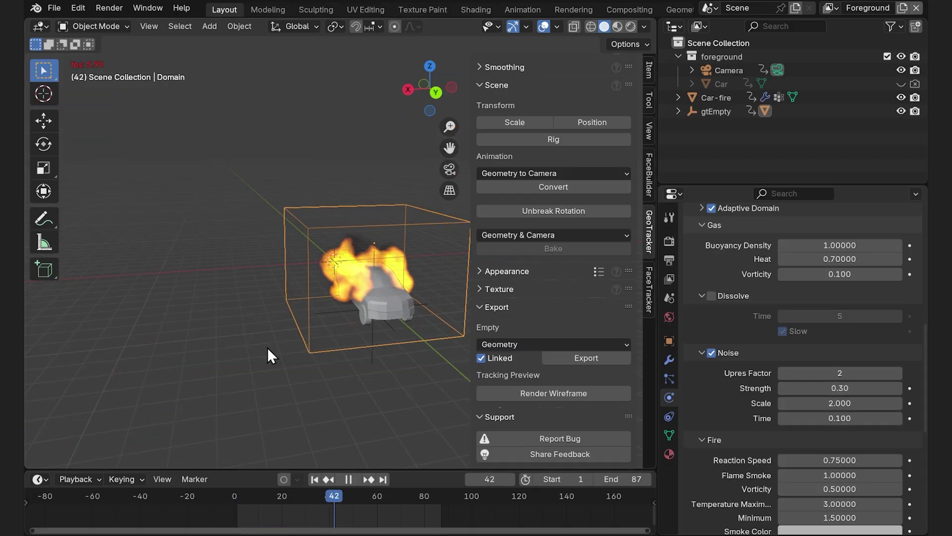
key(space)
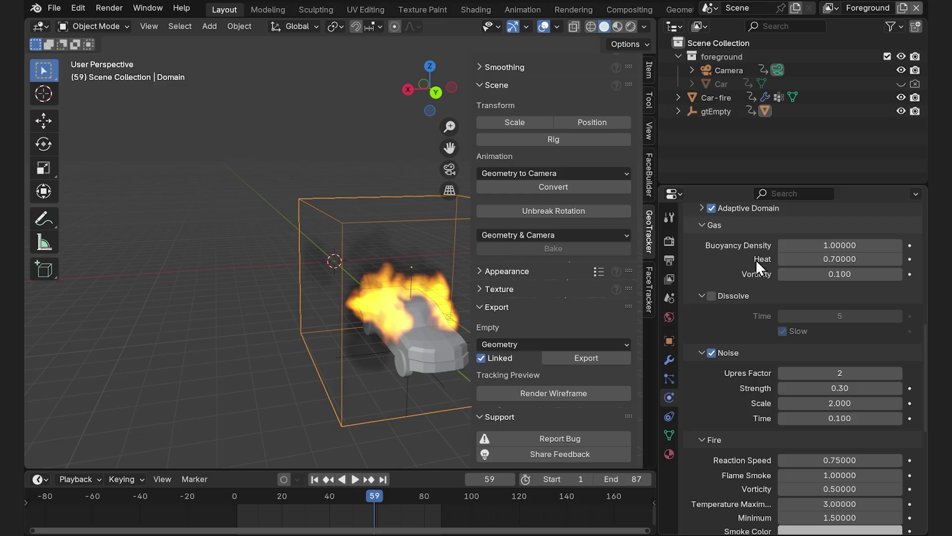
- Set the Domain's gas heat to 0.3 and replay the simulation from near its start, stopping at frame 49
double_click(828, 259)
key(BackSpace)
text(3)
key(Return)
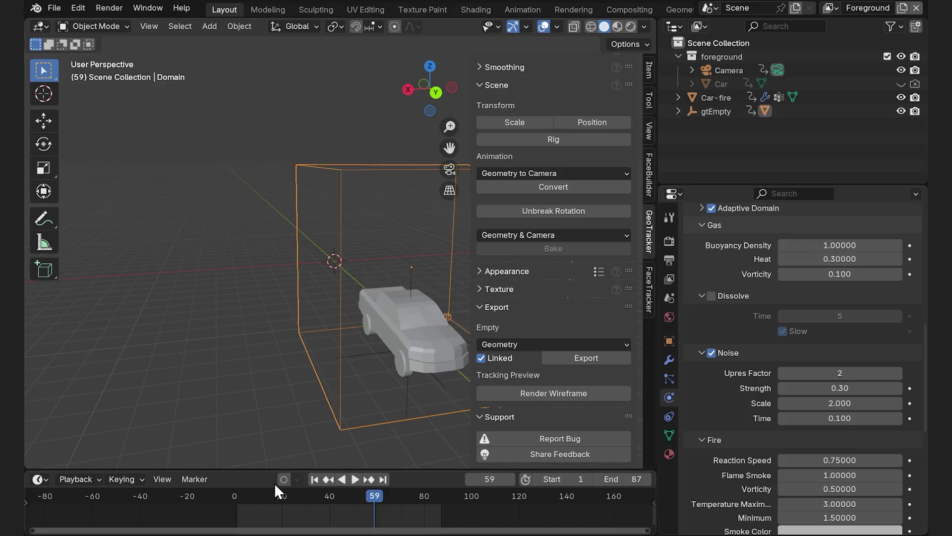
drag(271, 495, 235, 495)
key(space)
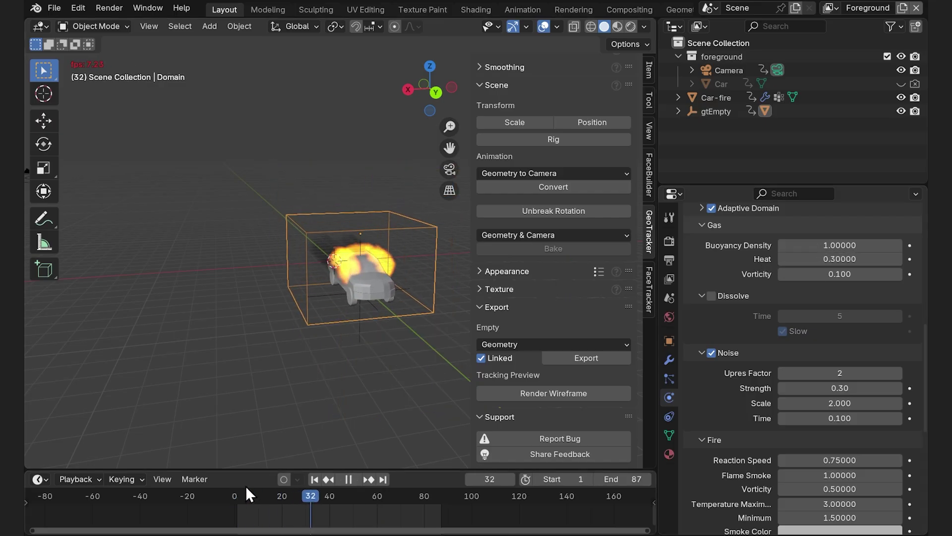
key(space)
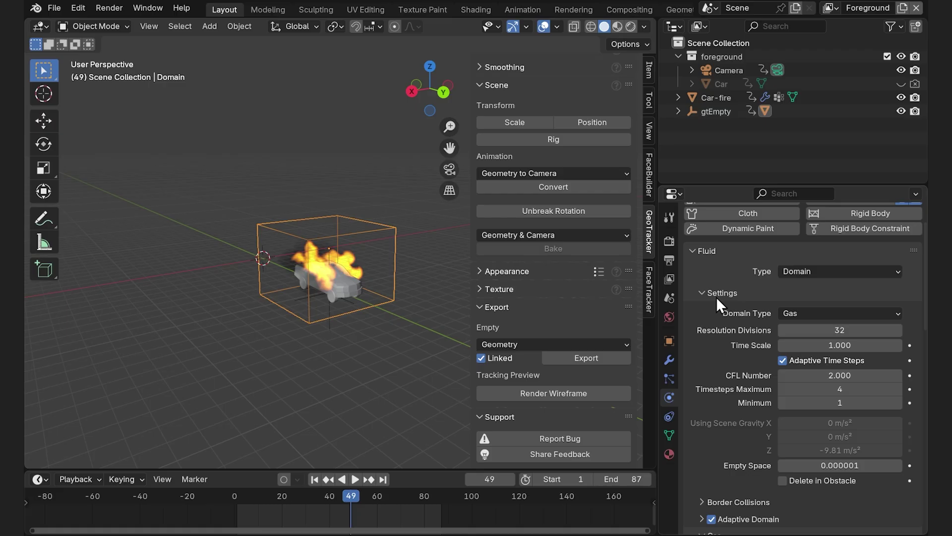
- Set the Domain's resolution divisions to 64 and replay the simulation from frame 2, stopping at frame 36
click(853, 329)
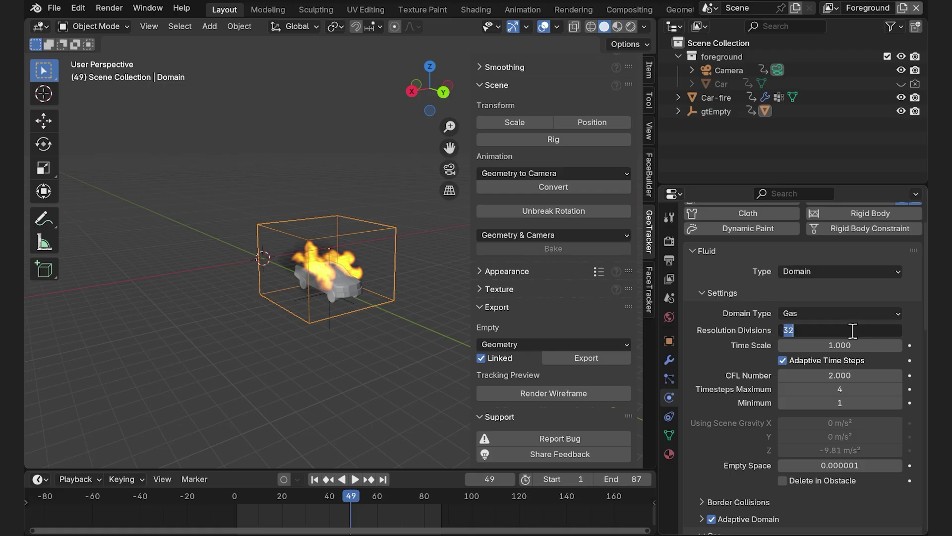
key(Return)
drag(272, 501, 240, 501)
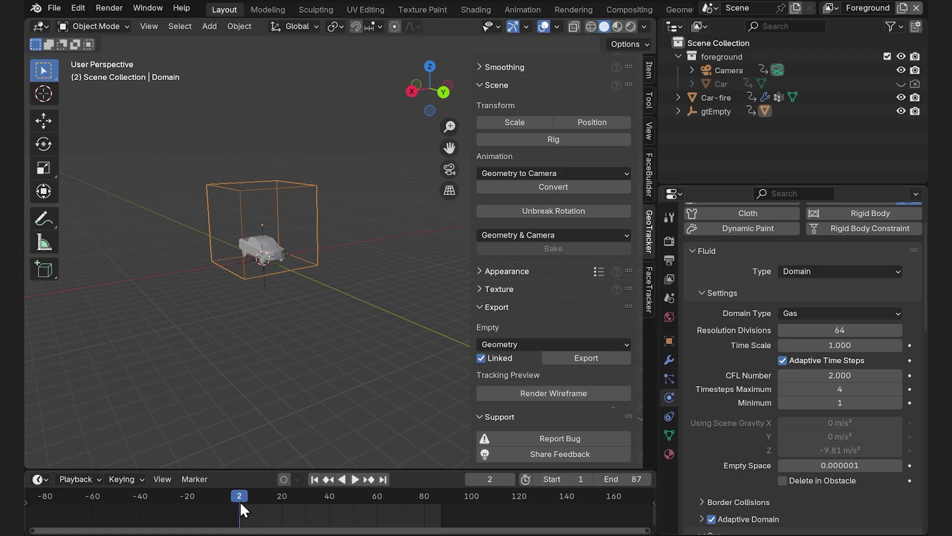
key(space)
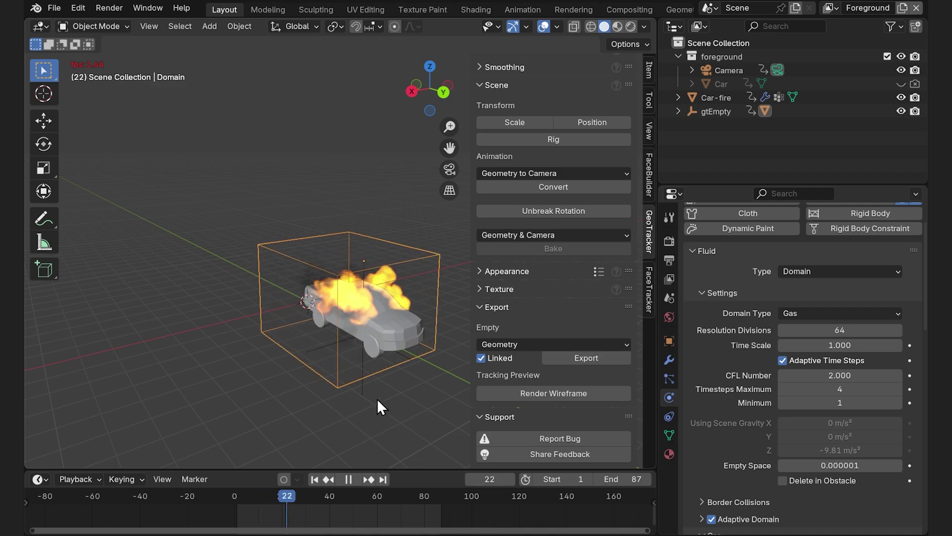
key(space)
shift+middle_drag(367, 389, 292, 363)
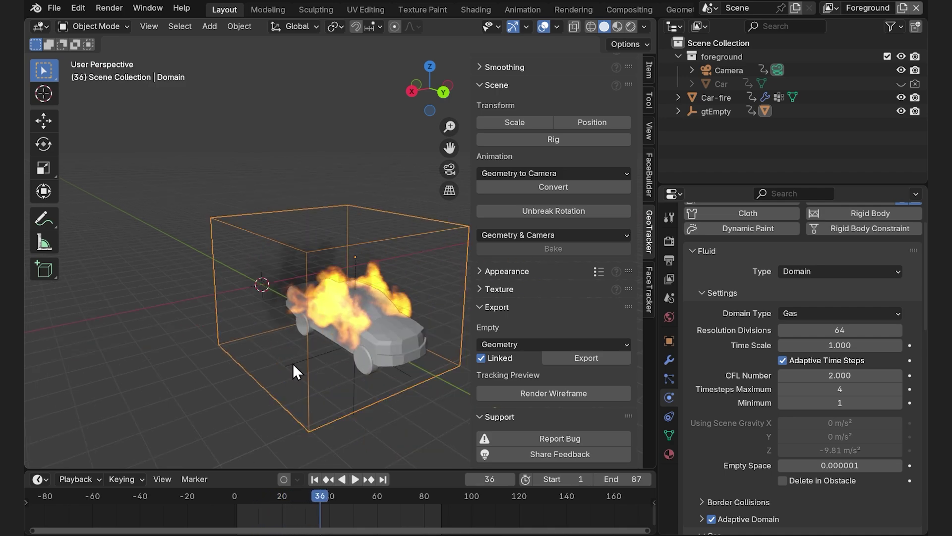
- Set the Domain's cache frame range to start at -10 and end at 87
scroll(736, 414, down, 20)
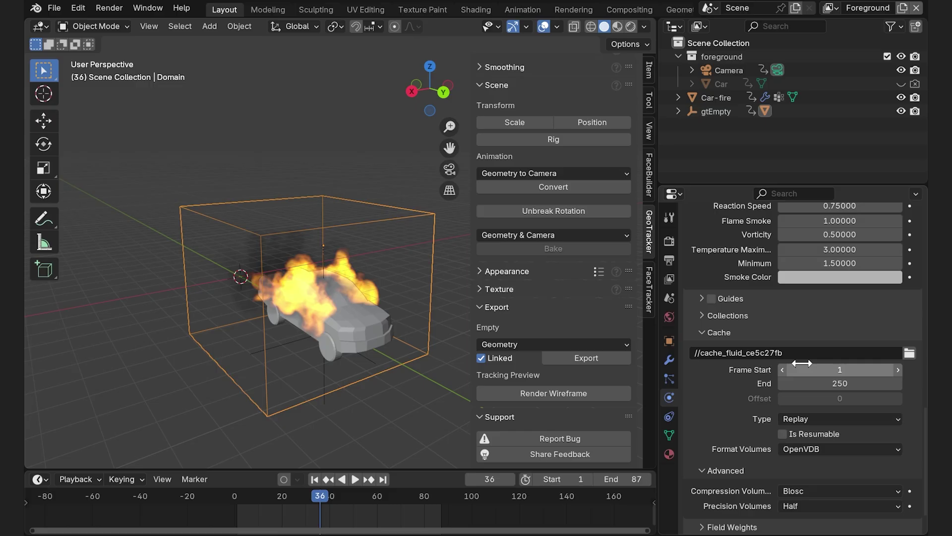
click(838, 368)
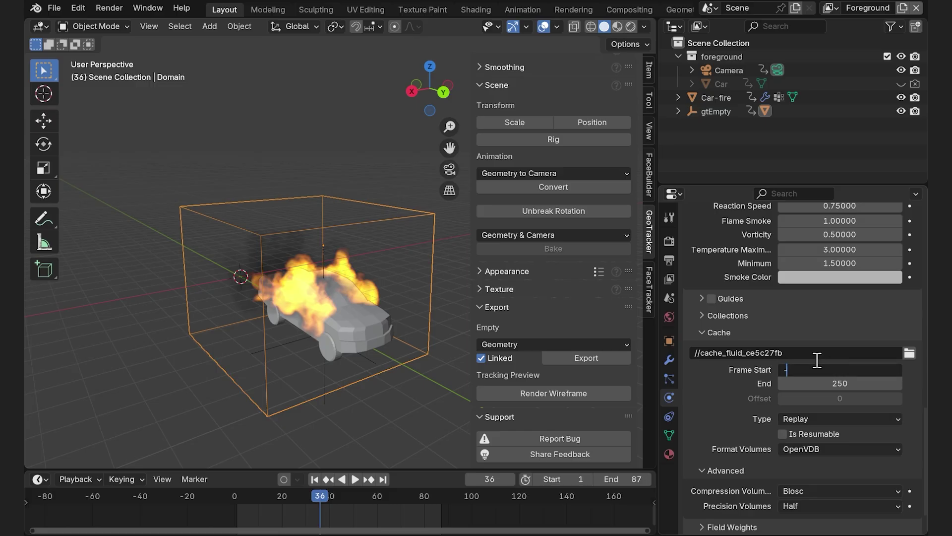
key(Return)
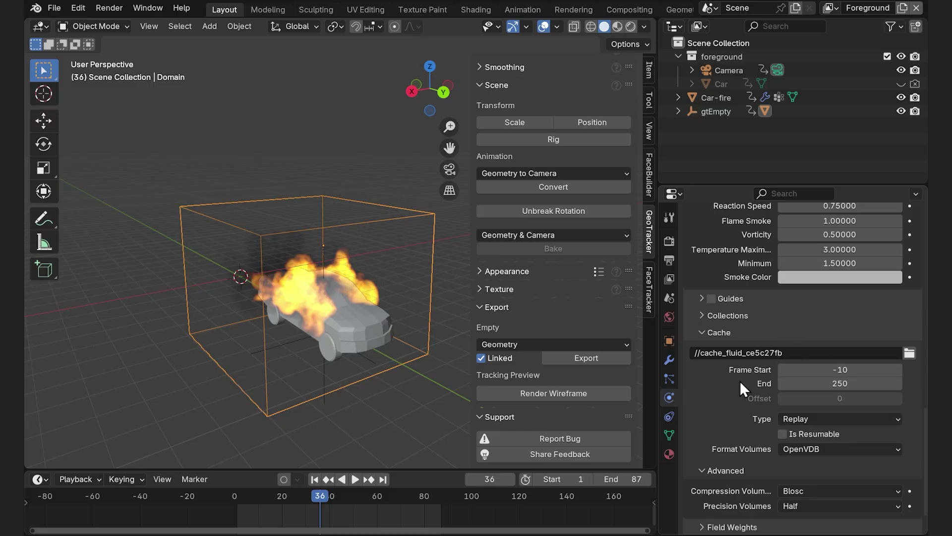
click(818, 383)
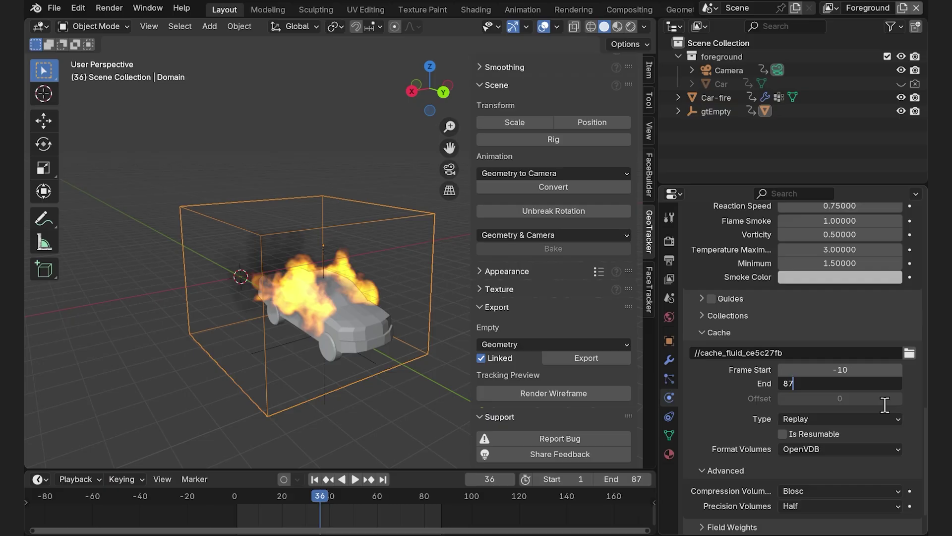
key(Return)
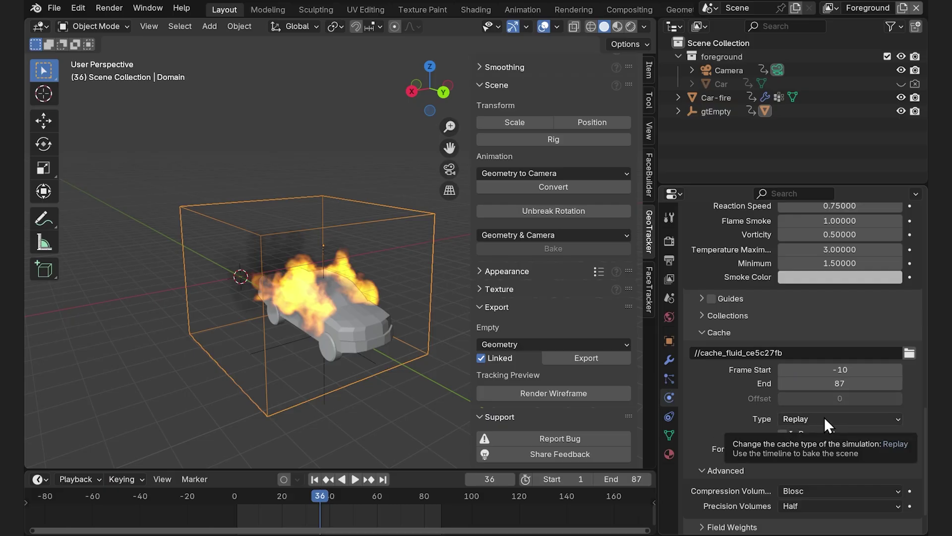
- Set the Domain's resolution divisions to 128
scroll(742, 289, up, 20)
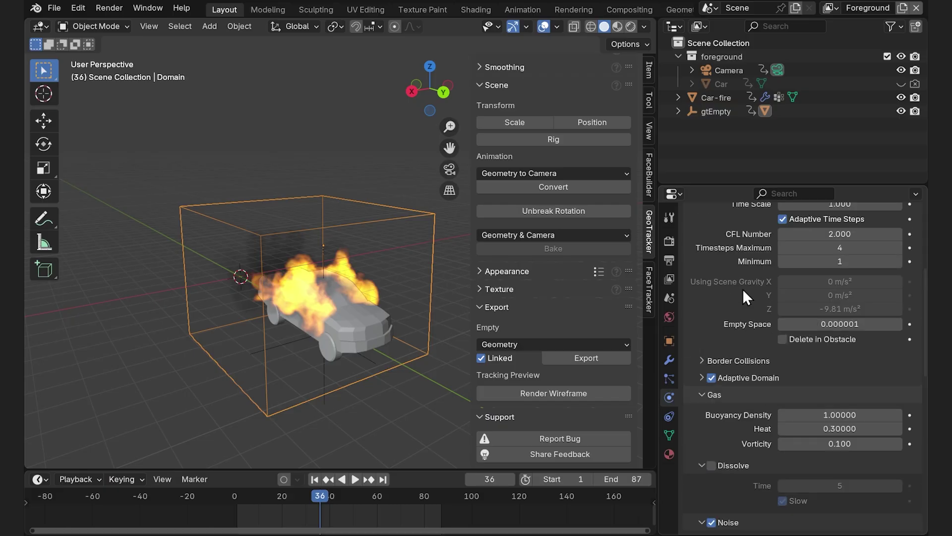
scroll(743, 288, up, 5)
click(818, 303)
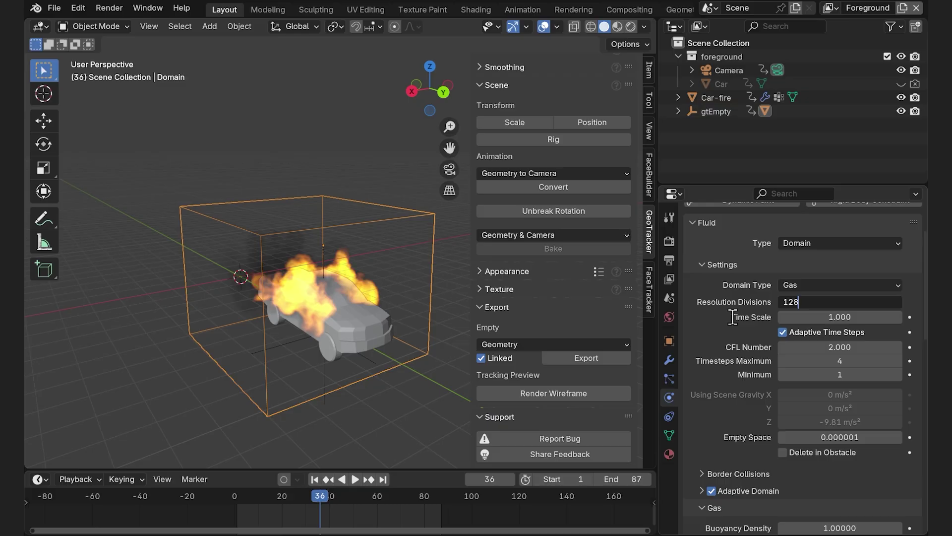
text(128)
key(Return)
- Set the Domain's cache type to All, bake the whole simulation, and play back the result
scroll(720, 331, down, 20)
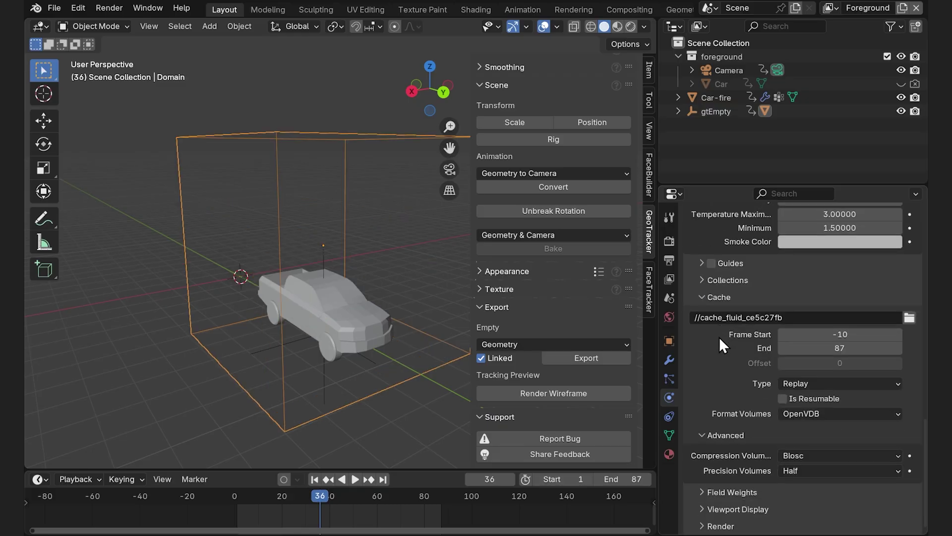
click(826, 382)
click(800, 427)
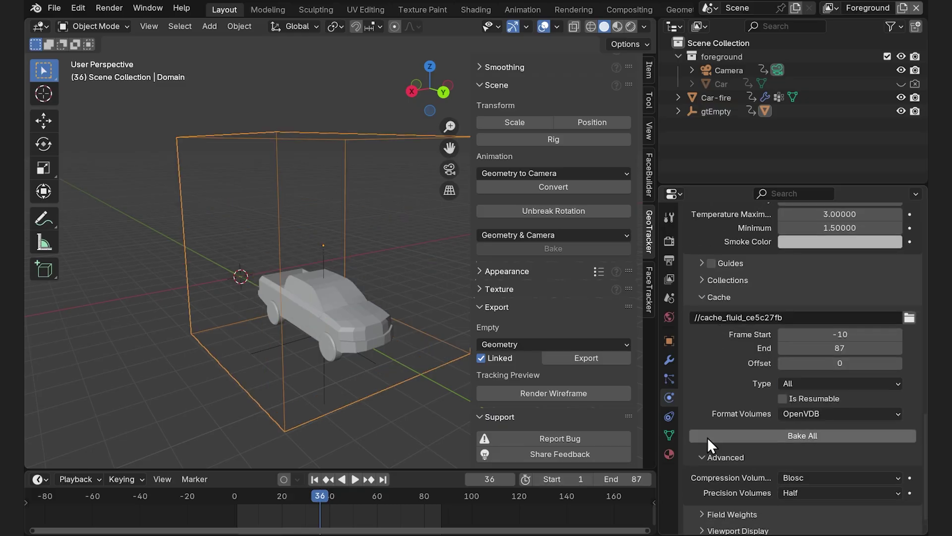
click(804, 437)
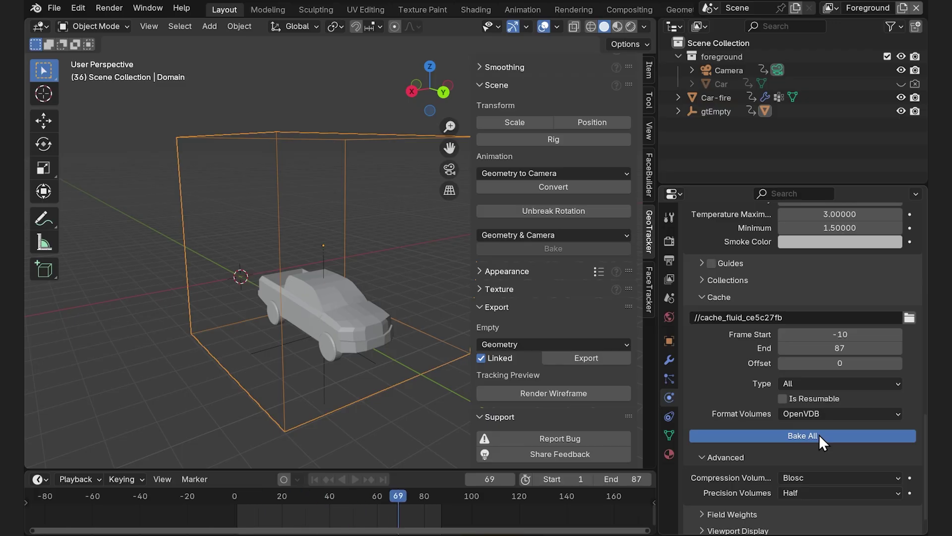
key(space)
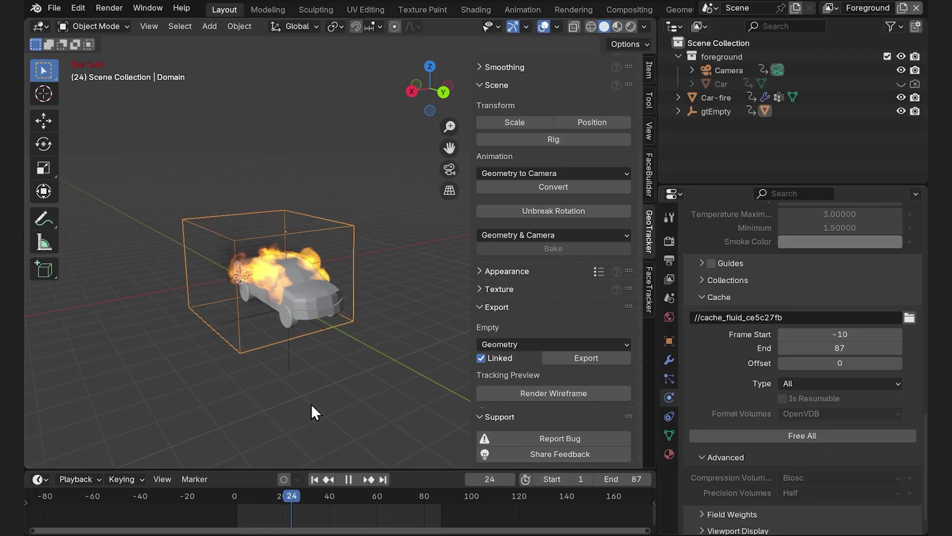
scroll(311, 404, up, 5)
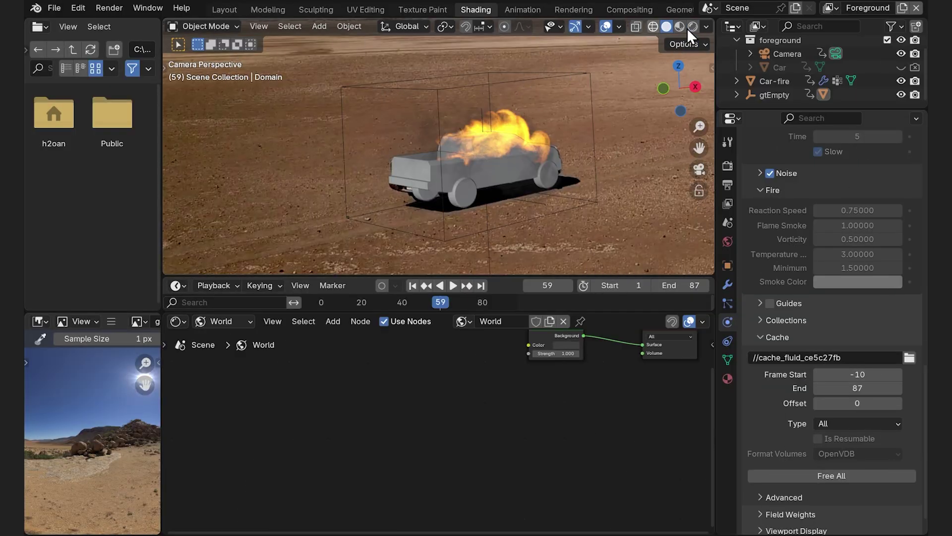
- Show the camera view in rendered shading and switch the shader editor from World to the Domain's Object material
scroll(687, 28, down, 1)
click(690, 25)
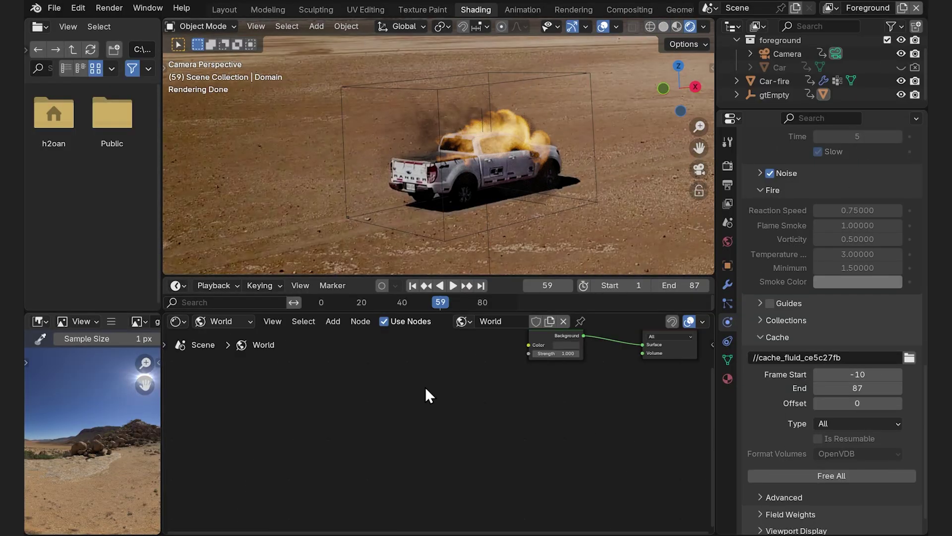
click(235, 326)
click(238, 356)
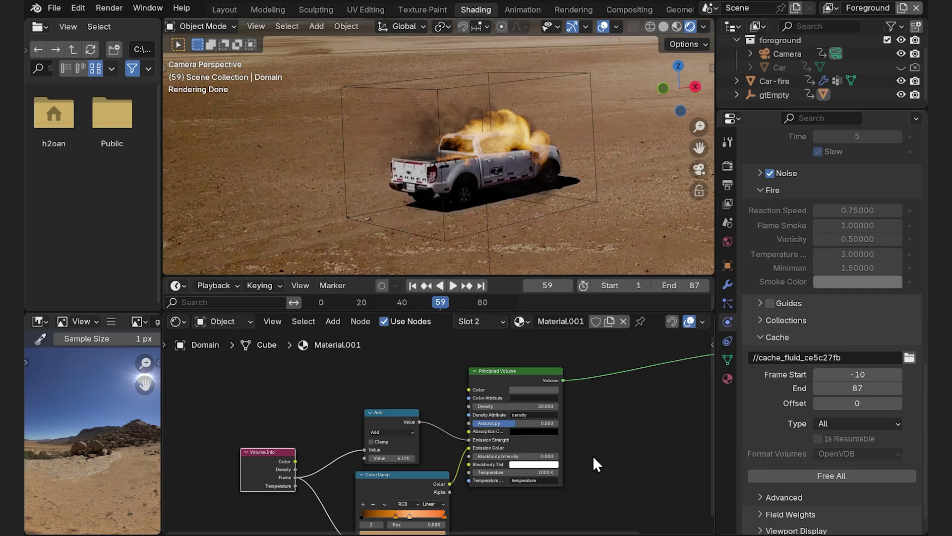
middle_drag(600, 475, 446, 483)
scroll(526, 402, down, 1)
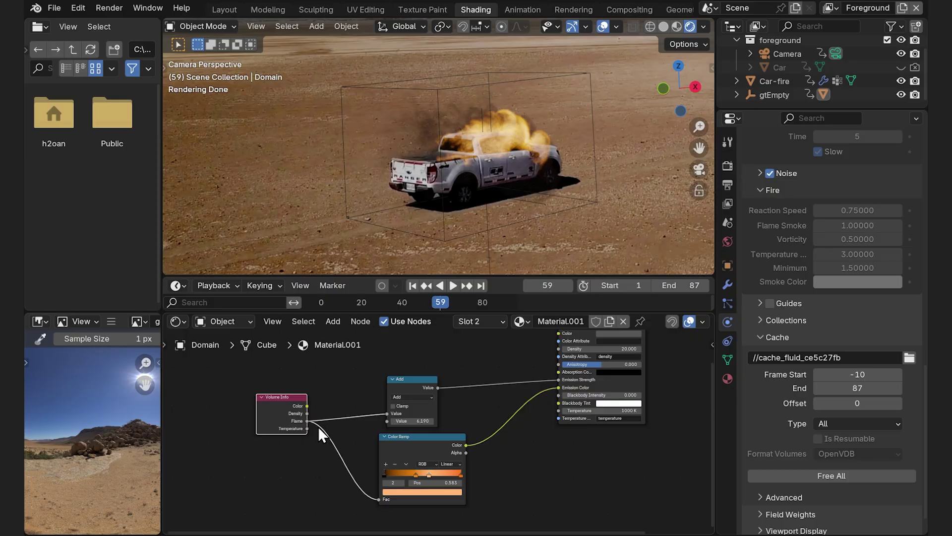
- Adjust an orange stop color of the Color Ramp that drives the fire material's emission color
drag(424, 445, 430, 446)
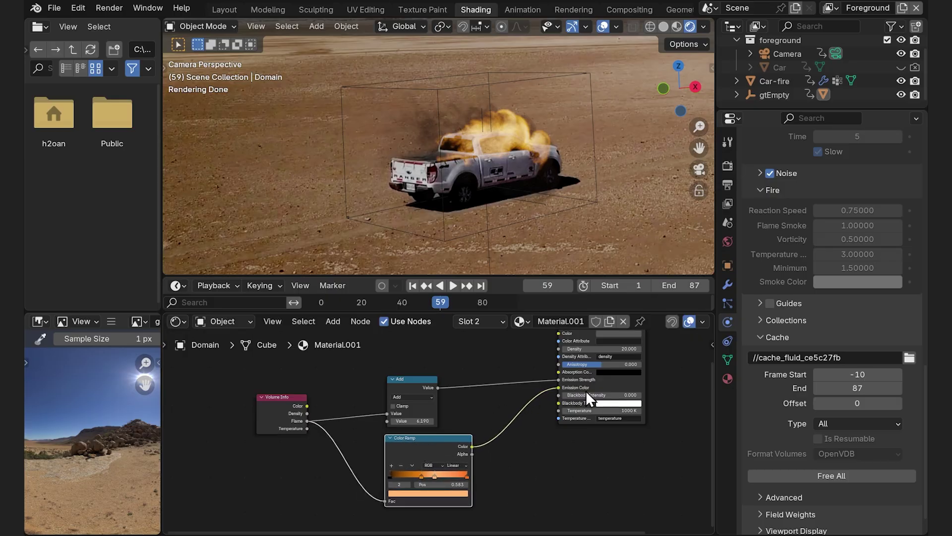
click(436, 493)
mouse_move(413, 418)
mouse_down()
mouse_move(431, 415)
mouse_move(415, 407)
mouse_move(416, 426)
mouse_up()
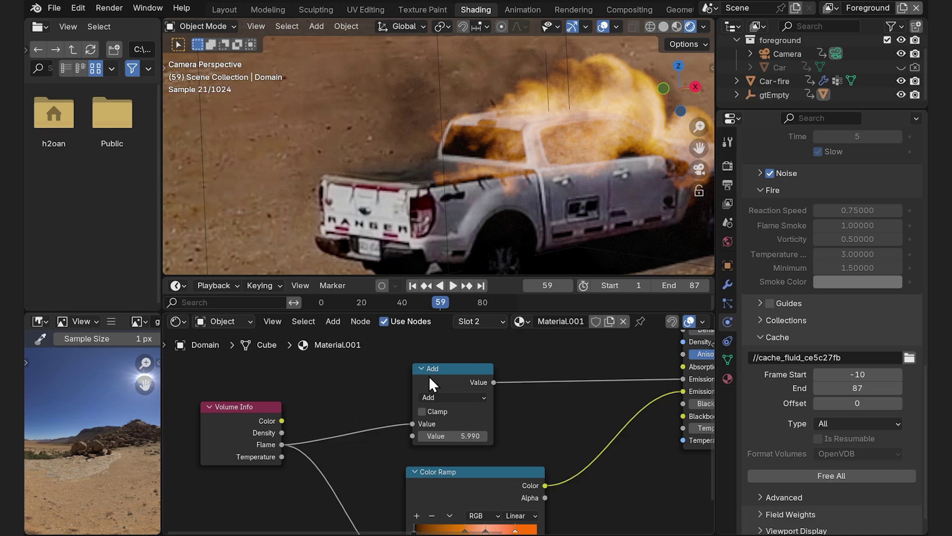
drag(446, 372, 463, 365)
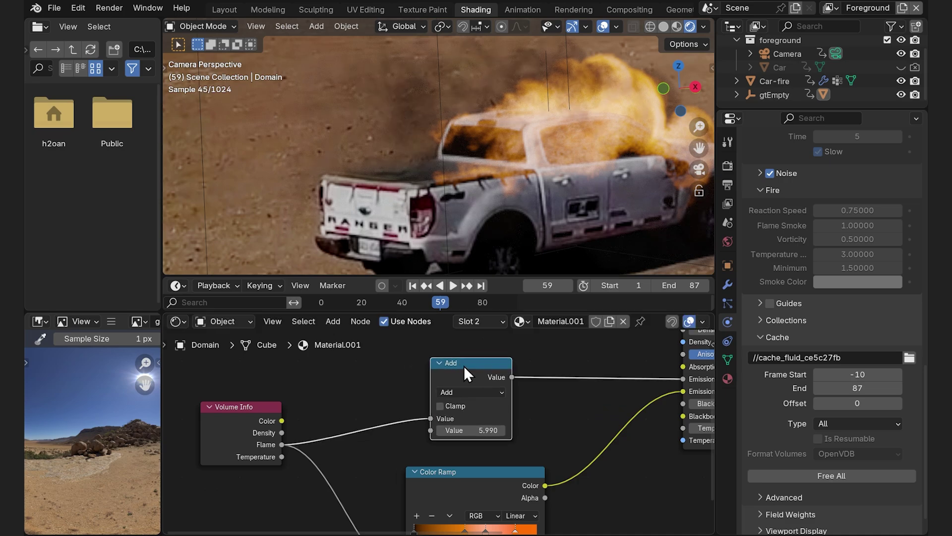
- Change the Math node feeding Emission Strength to Multiply and set its value to 11.4
click(475, 392)
click(463, 287)
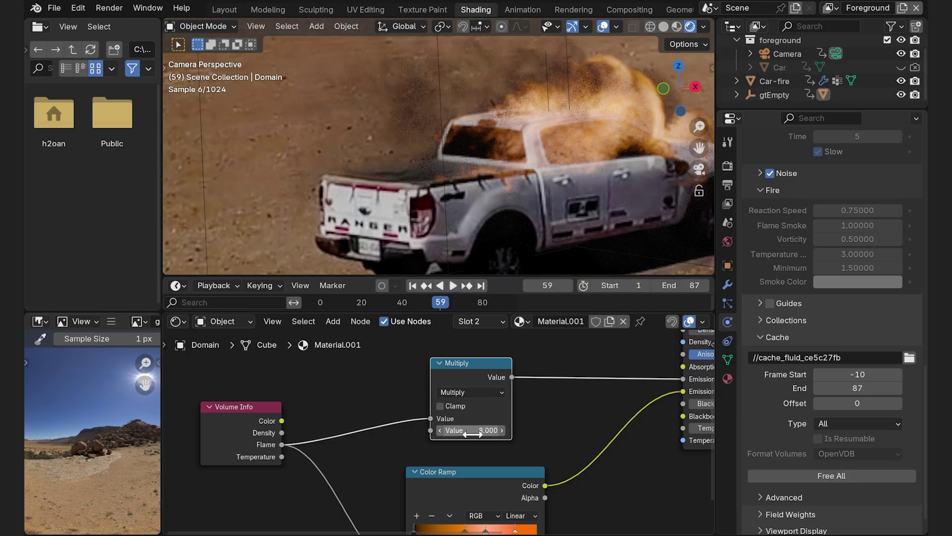
drag(472, 434, 511, 434)
middle_drag(549, 408, 456, 417)
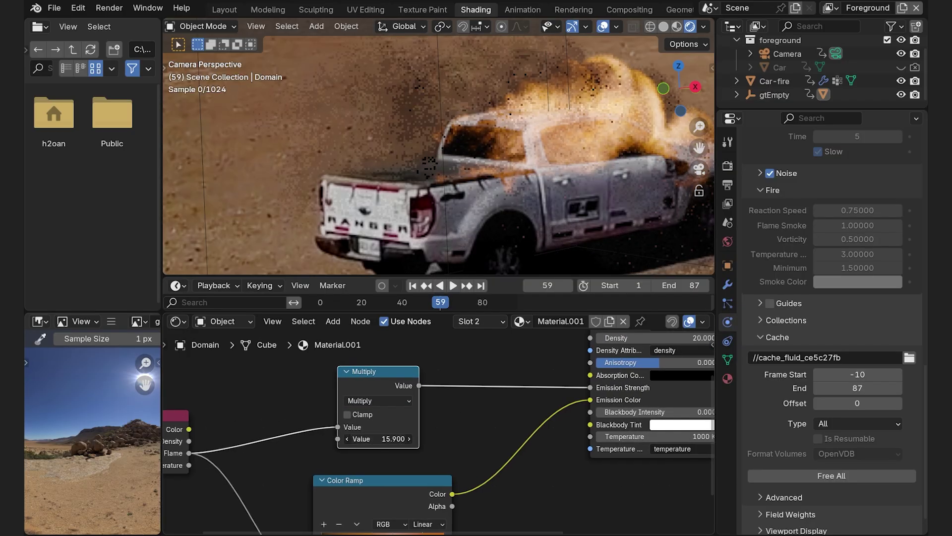
drag(379, 439, 357, 438)
- Try densities of 4.9 and 52.8 on the fire material's Principled Volume to compare the smoke
middle_drag(550, 356, 452, 412)
drag(601, 393, 551, 393)
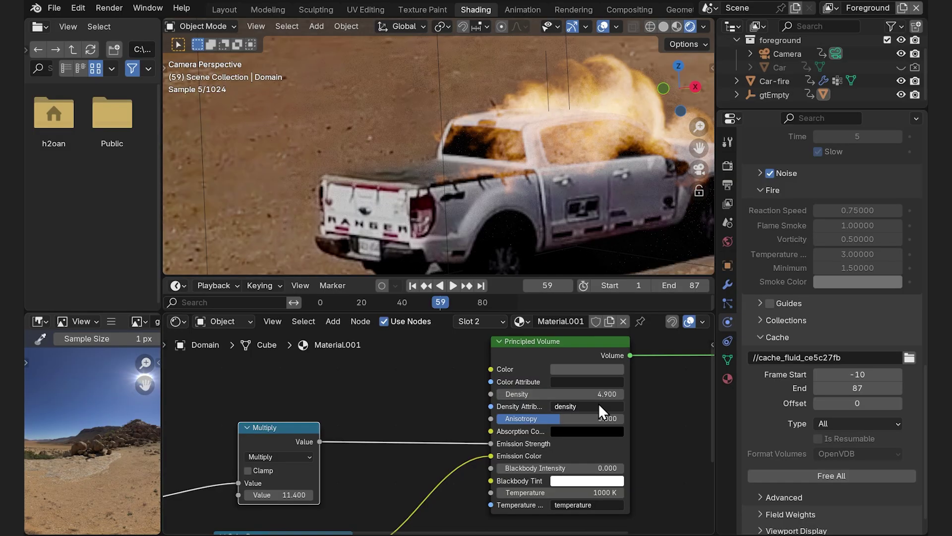
click(563, 394)
text(42.4)
key(Return)
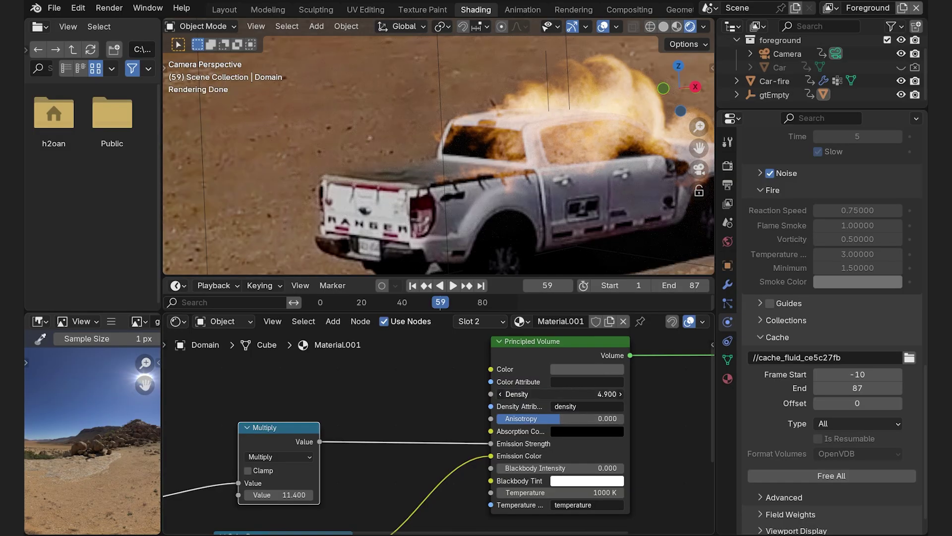
drag(590, 393, 615, 393)
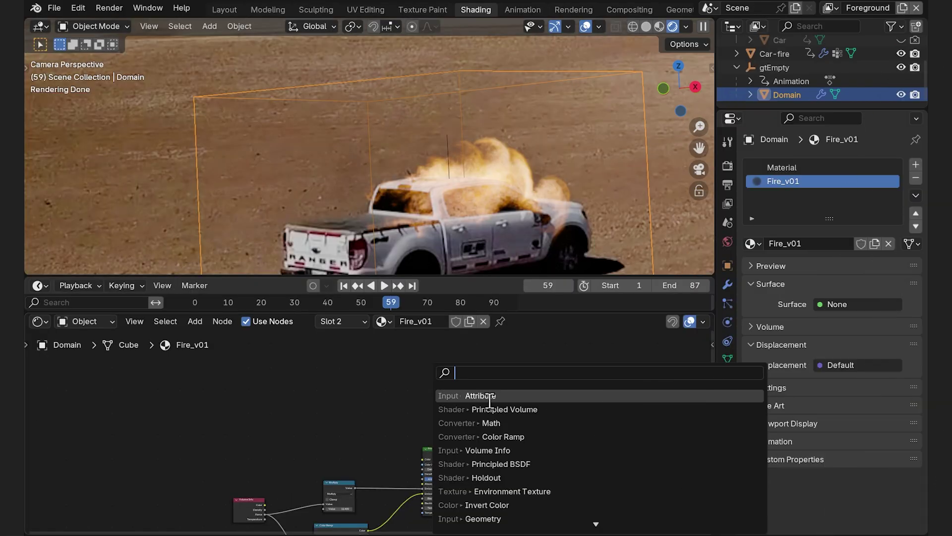
- Add a second Principled Volume node and a duplicate Material Output node above the existing pair in the Fire_v01 material
click(446, 409)
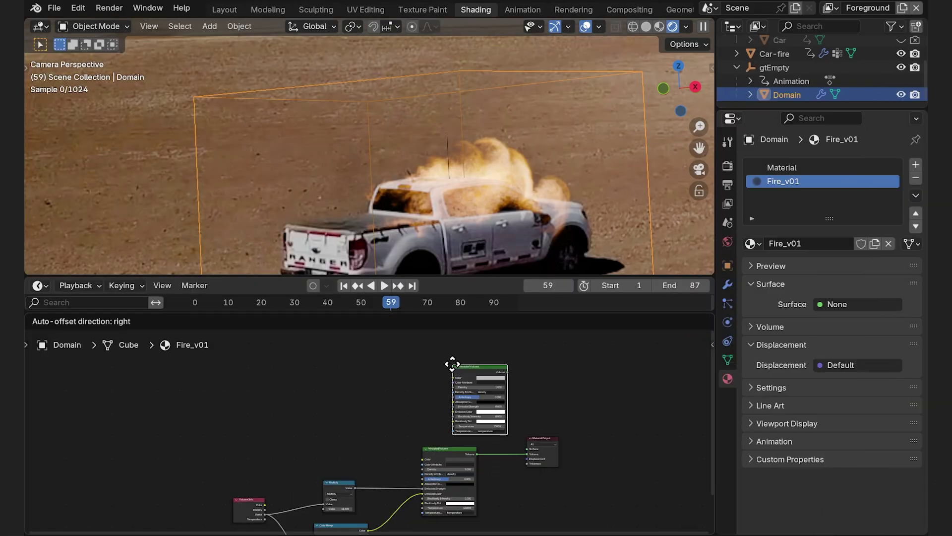
click(424, 368)
key(shift+d)
click(540, 374)
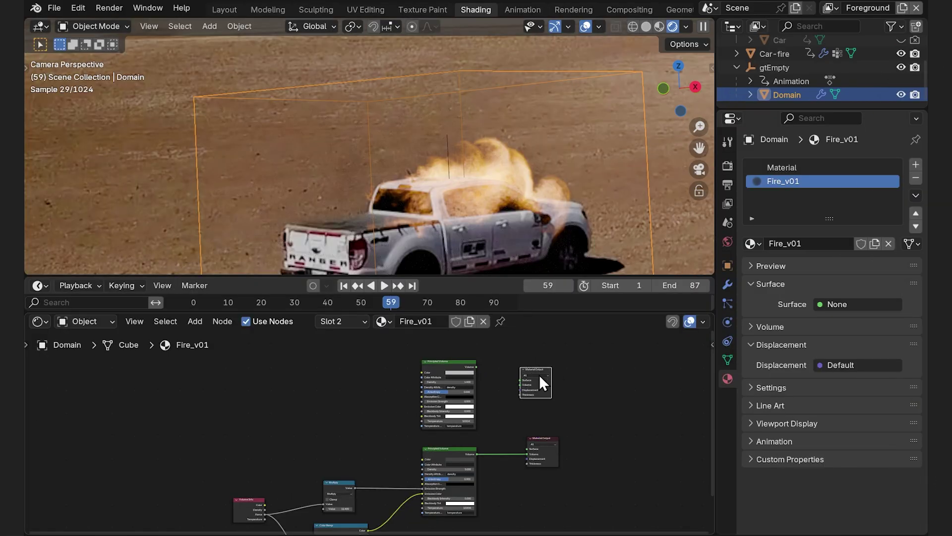
- Connect the new Principled Volume to the duplicate Material Output's Volume input and make that output the active one
scroll(570, 391, up, 2)
drag(491, 349, 543, 374)
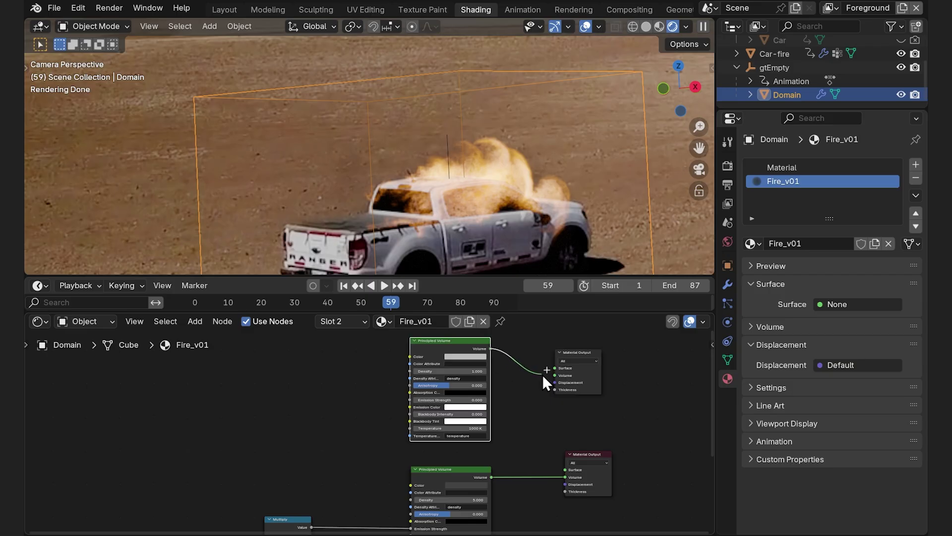
click(588, 353)
- Add an Attribute node to Fire_v01 and place it before the new Principled Volume
middle_drag(529, 415, 590, 425)
key(shift+a)
click(383, 382)
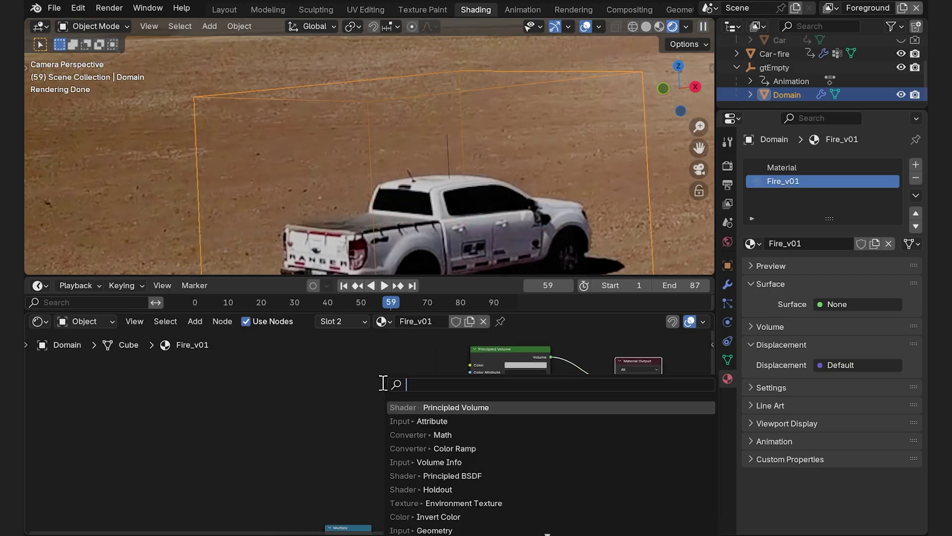
click(432, 422)
click(377, 394)
scroll(406, 402, up, 4)
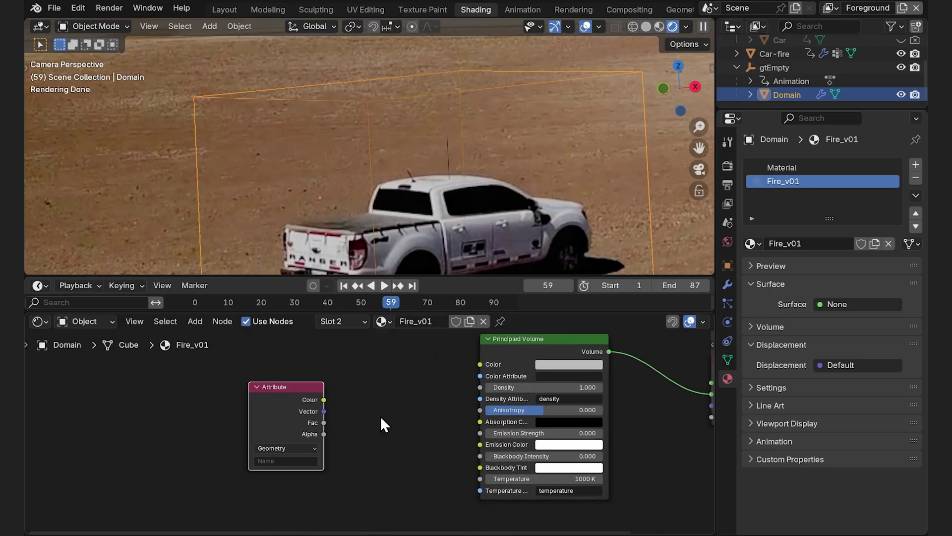
- Connect the Attribute node, named heat, to the new Principled Volume's Emission Strength and, through a new Color Ramp, to its Emission Color
drag(324, 399, 480, 433)
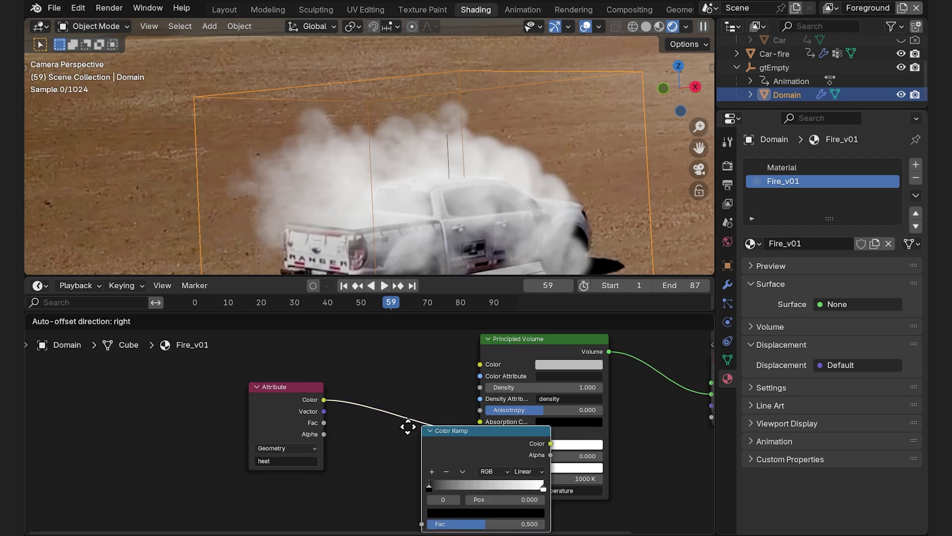
drag(277, 386, 195, 366)
drag(367, 382, 310, 429)
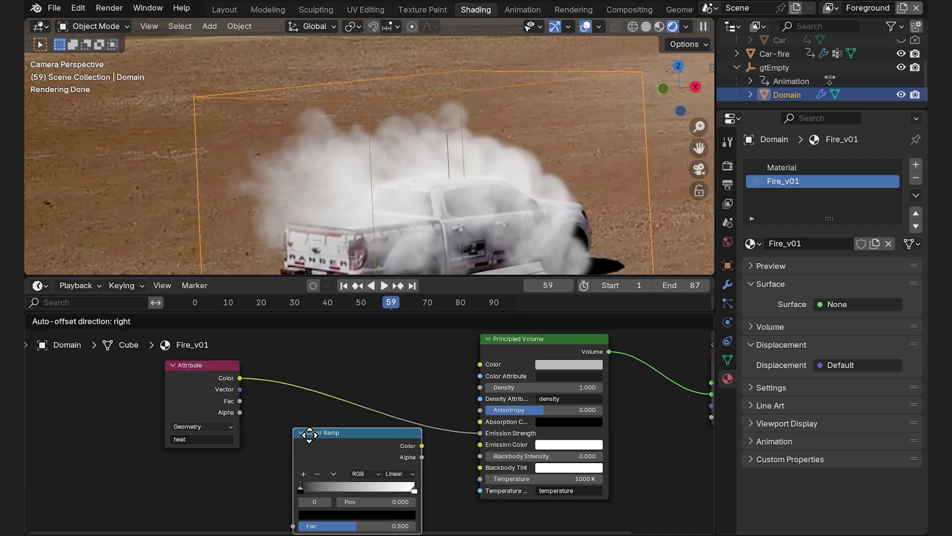
middle_drag(647, 469, 657, 453)
drag(251, 362, 303, 510)
drag(433, 429, 491, 429)
- Change the Color Ramp's black first stop to a bright, saturated orange
click(368, 499)
click(407, 358)
drag(357, 377, 346, 400)
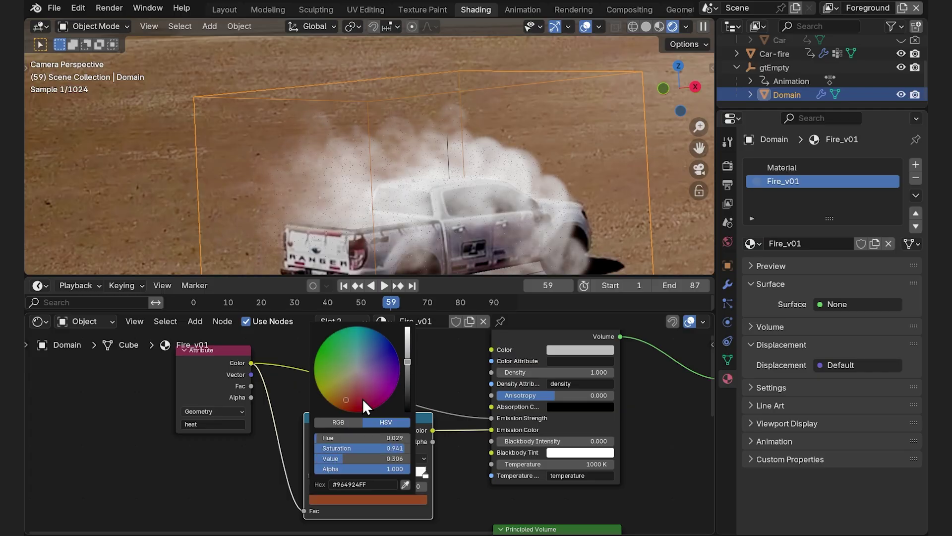
drag(408, 358, 409, 331)
- Insert a Multiply Math node between the heat Attribute and Emission Strength, with its value at 2.300
key(shift+a)
text(math)
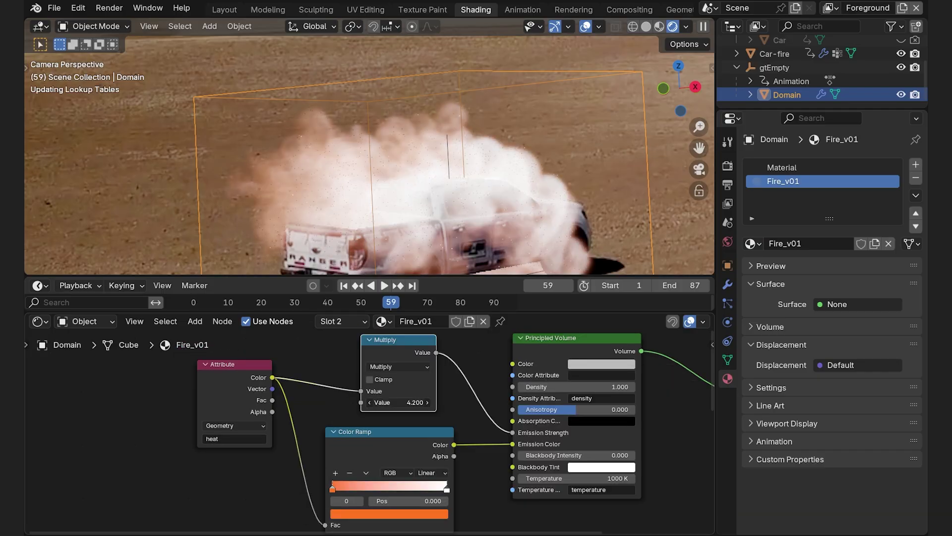
drag(398, 402, 378, 402)
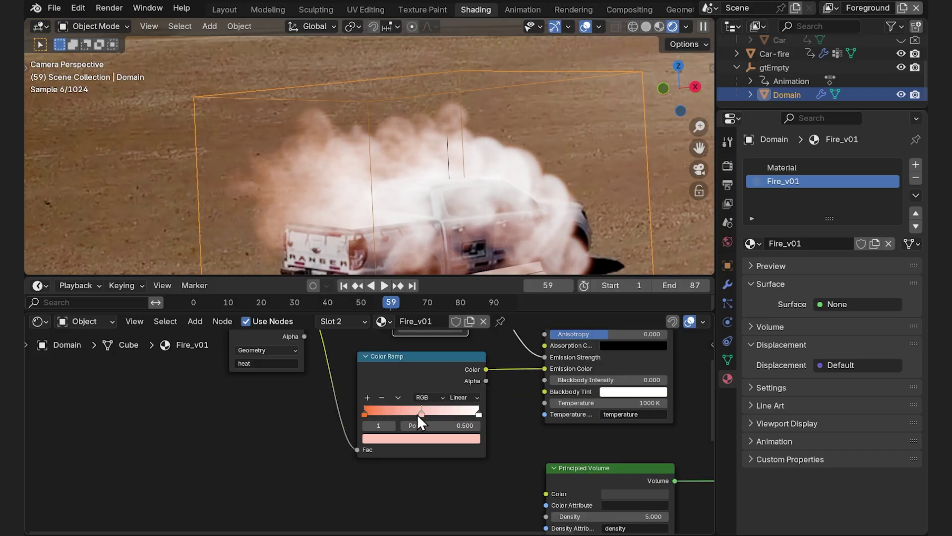
- Recolour the emission Color Ramp's added and end stops in fiery orange to yellow tones, and set the upper Principled Volume's density to 0.5
click(421, 438)
click(478, 412)
click(421, 438)
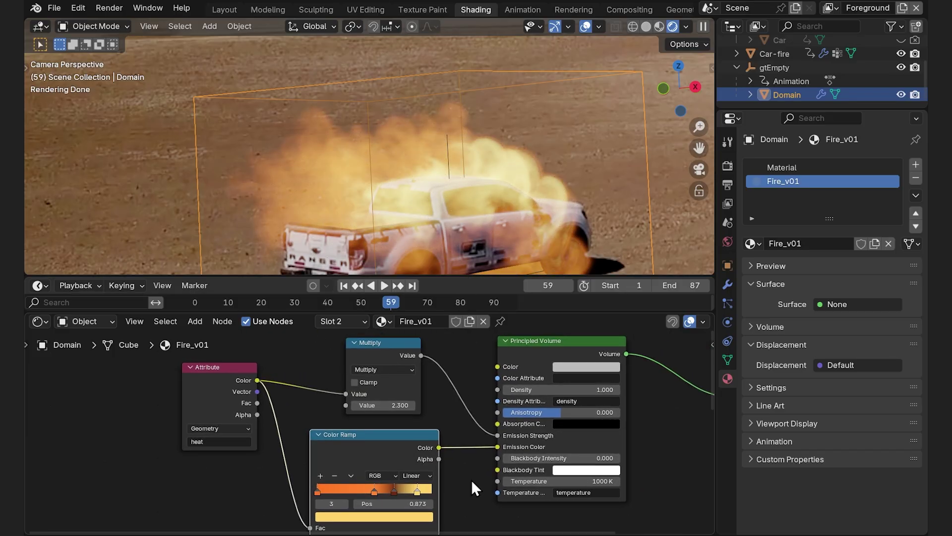
mouse_move(561, 389)
mouse_down()
mouse_move(511, 389)
mouse_move(561, 389)
mouse_up()
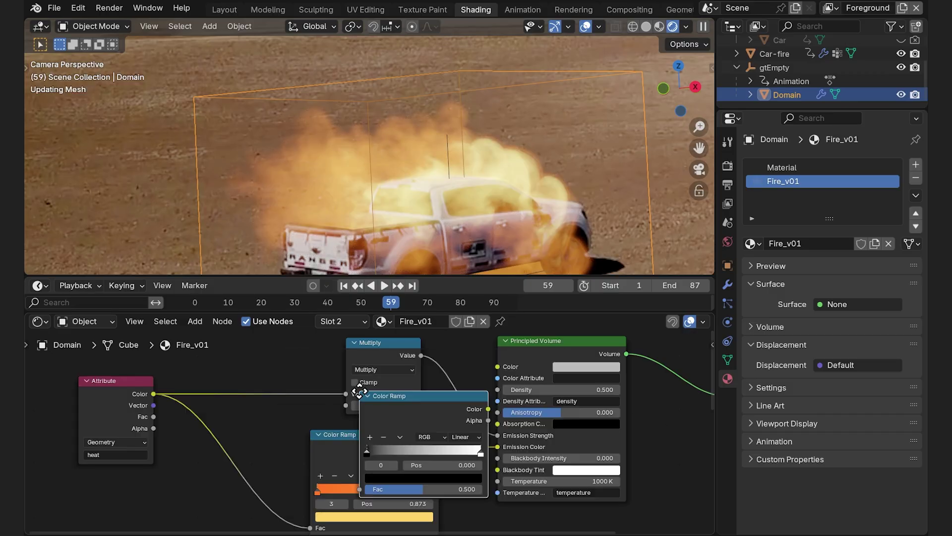
- Insert a second Color Ramp between the heat Attribute and the Multiply node, and shift its black stop slightly towards the white one
middle_drag(254, 403, 285, 436)
drag(282, 396, 285, 355)
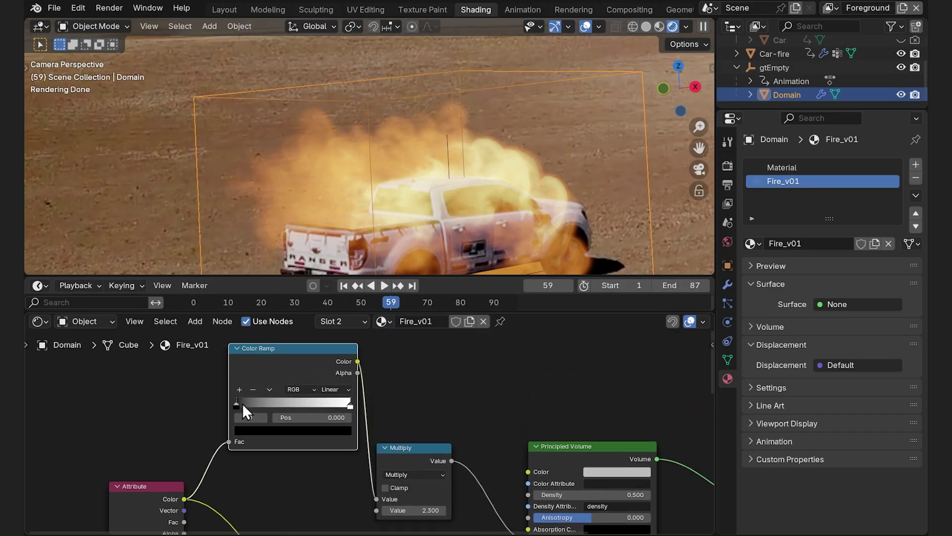
drag(237, 403, 259, 395)
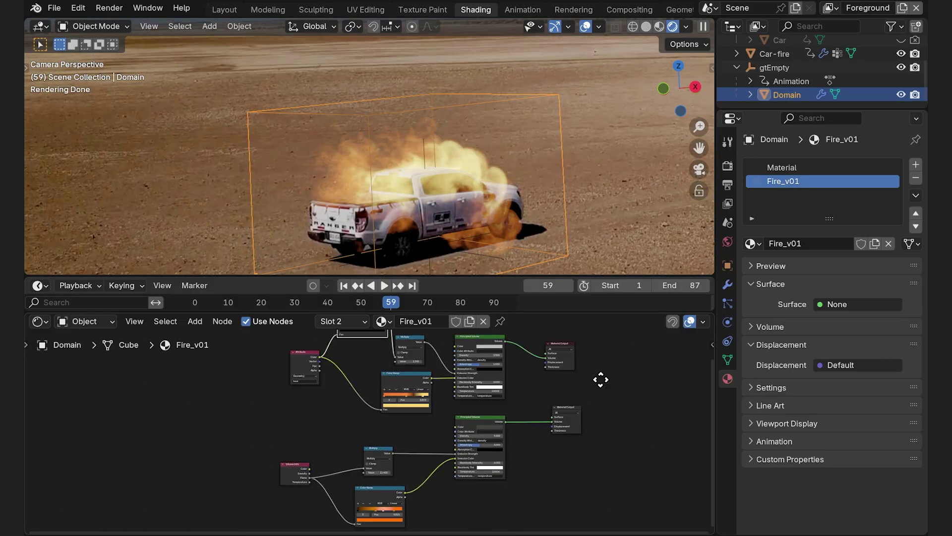
- Switch between the two Material Output nodes to compare the fire shaders, ending with the lower one active
click(571, 405)
click(566, 344)
click(573, 408)
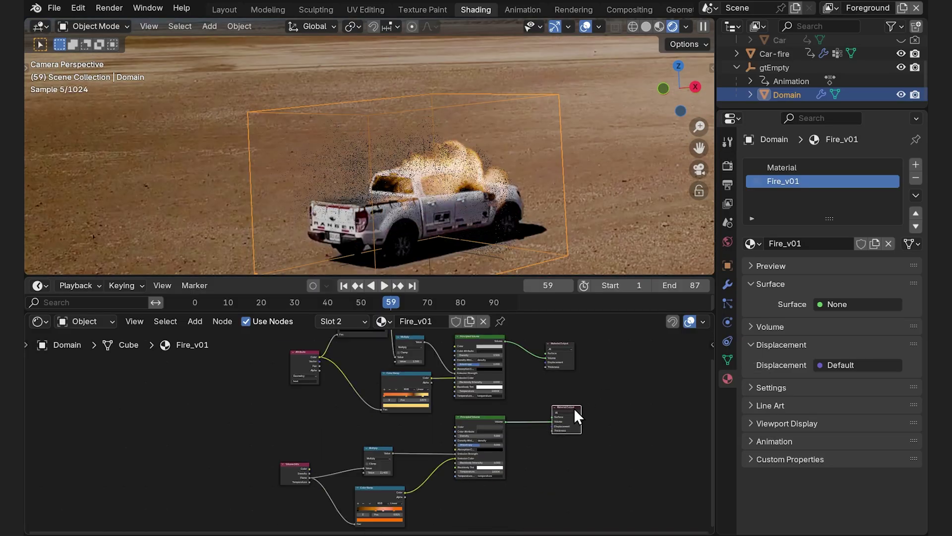
drag(569, 407, 574, 417)
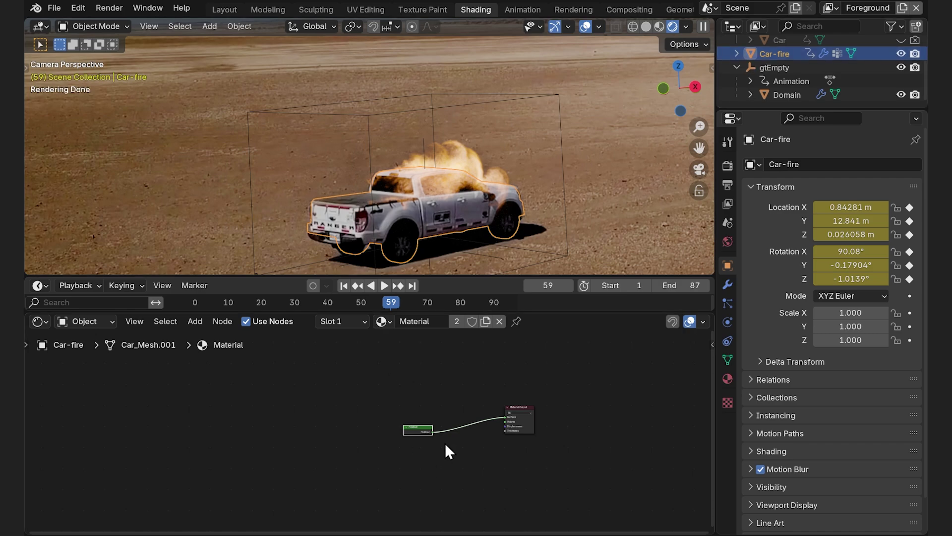
- Go from the Car-fire Holdout material to the Compositing workspace, reposition the node tree view and start rendering the animation
scroll(447, 444, up, 4)
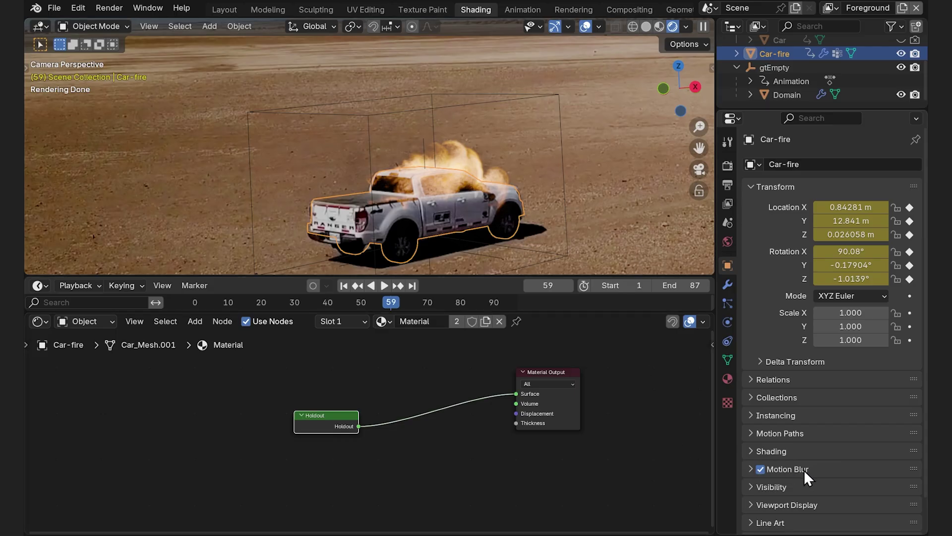
click(623, 9)
drag(460, 266, 440, 176)
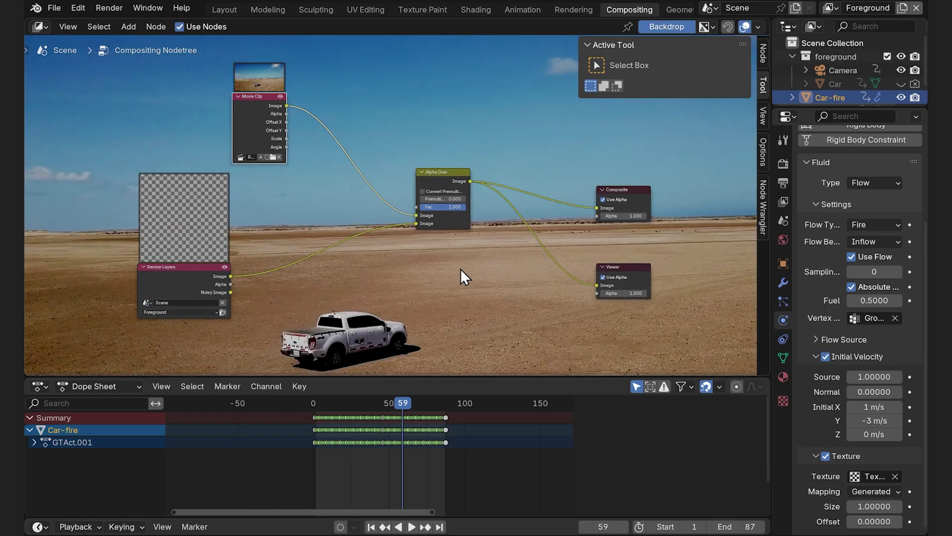
click(108, 10)
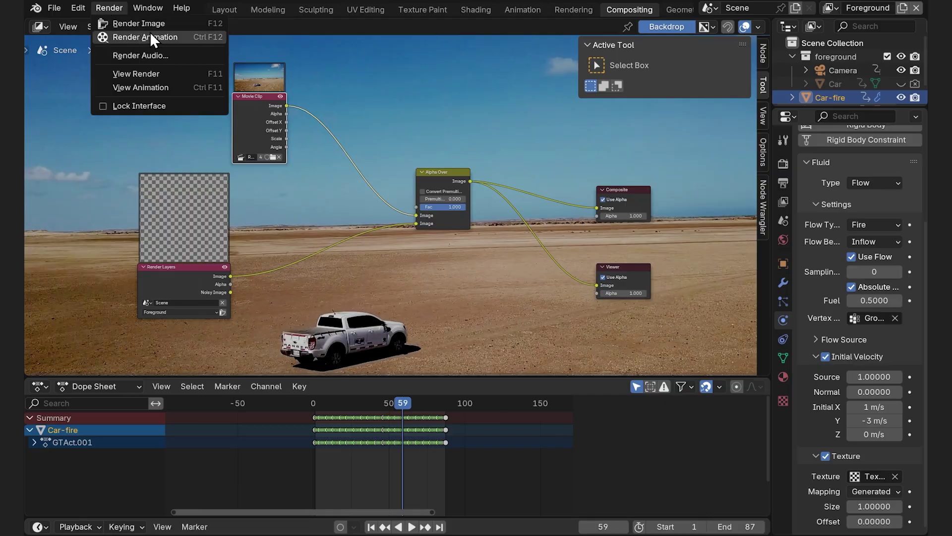